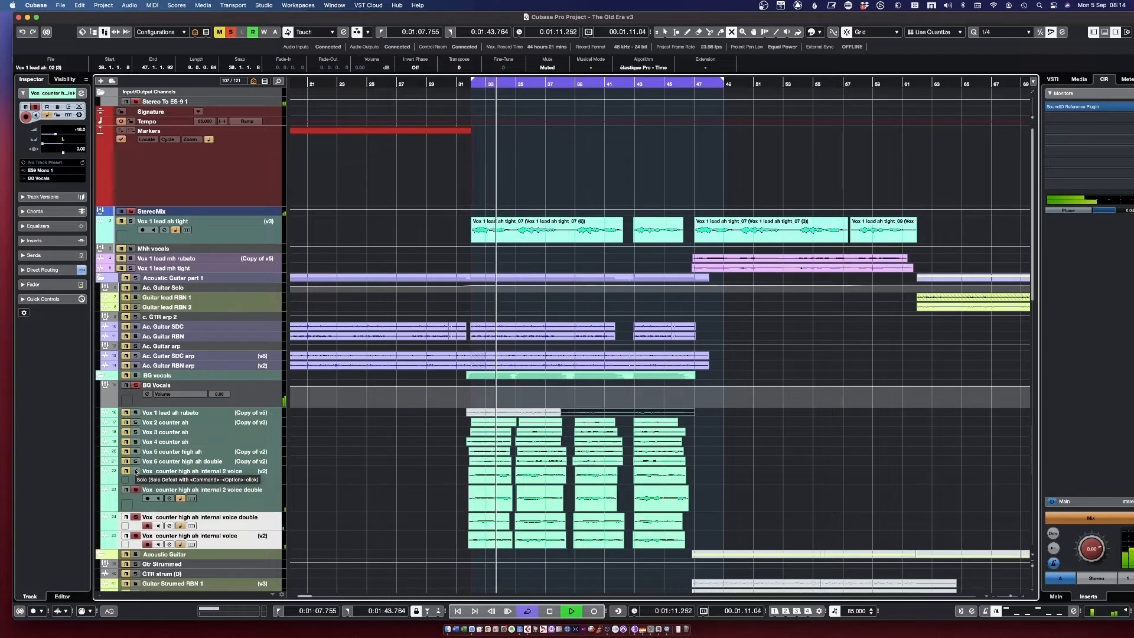
Solo the Vox counter high ah internal 2 voice and Vox 1 lead ah tight tracks and play the section from the left locator.
left_click(135, 471)
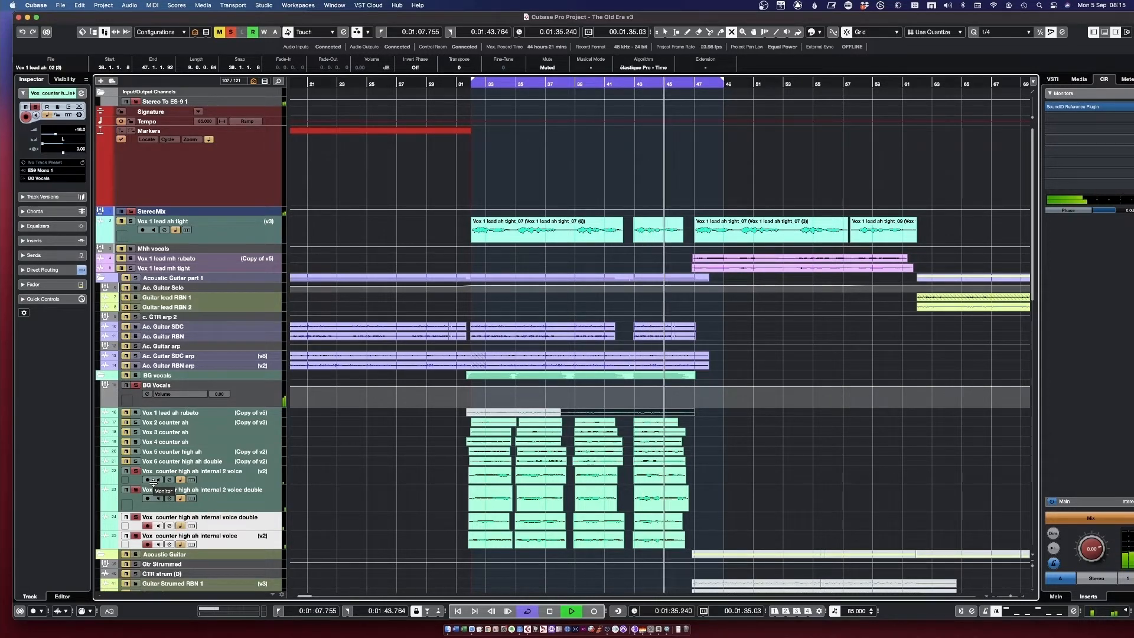
key("space")
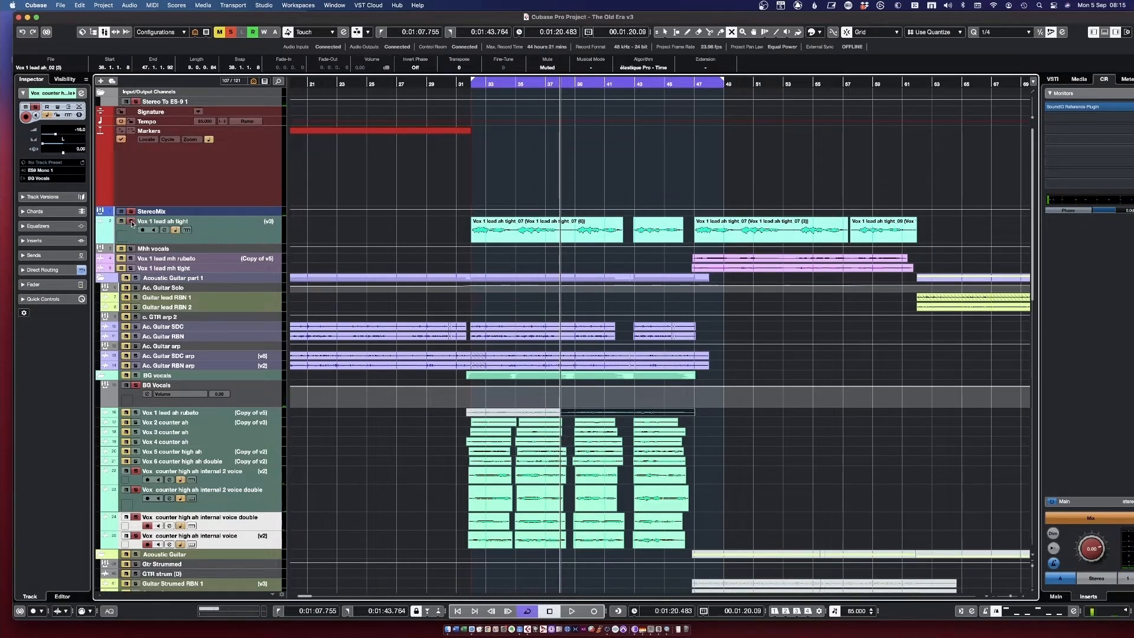
key("KP_1")
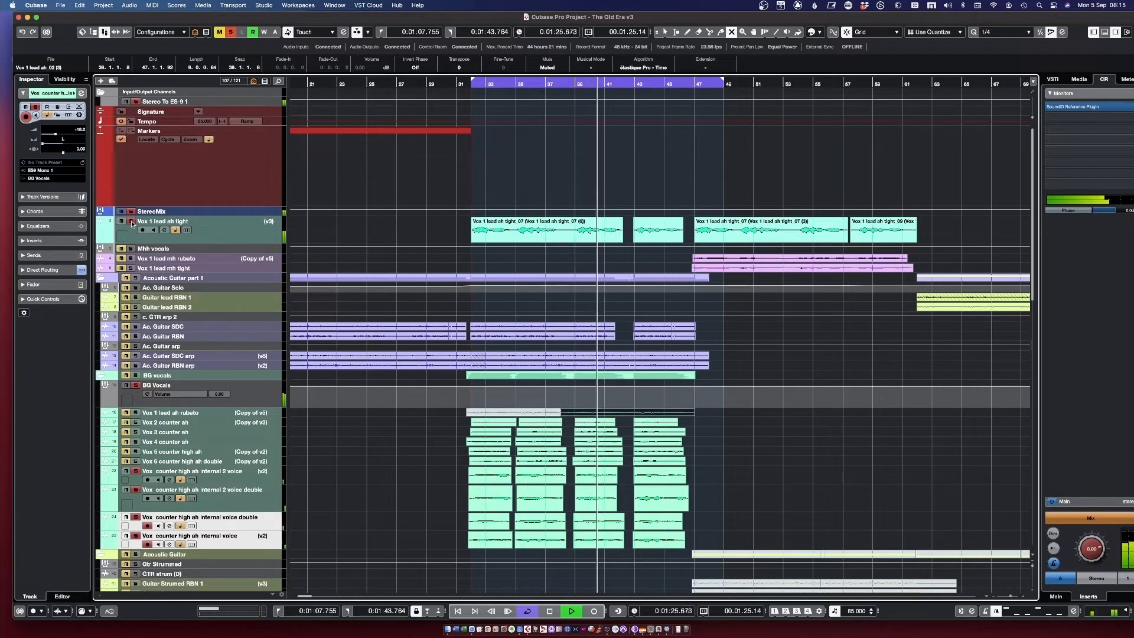
key("space")
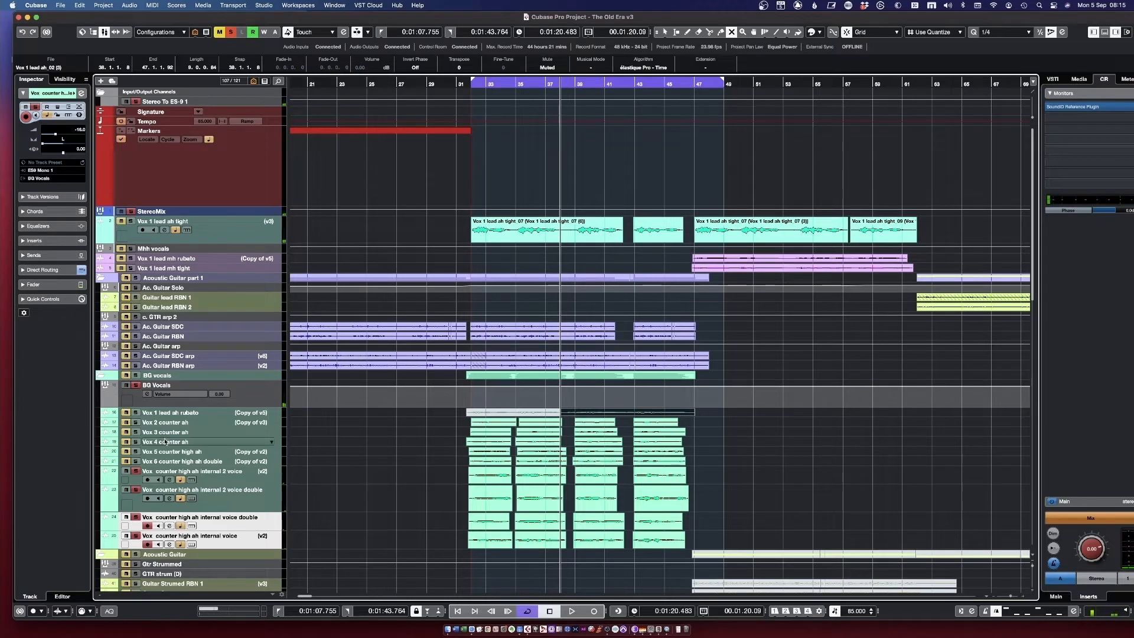
Play the section with the Vox 5, Vox 6 double and internal voice counter high ah tracks soloed, clearing all solos at the end.
key("KP_1")
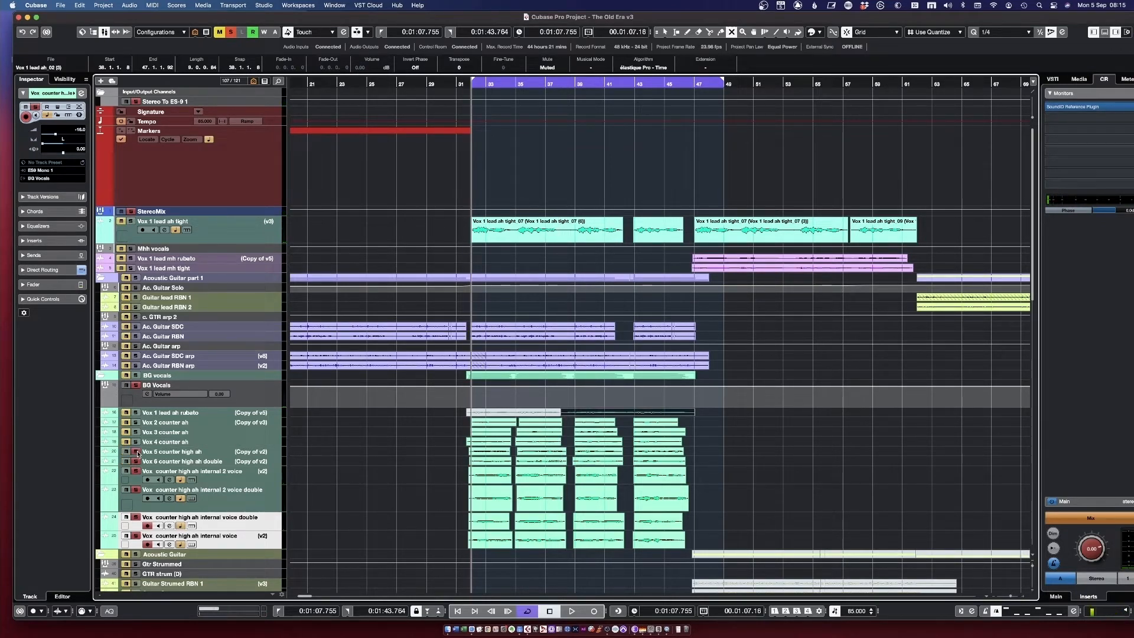
key("space")
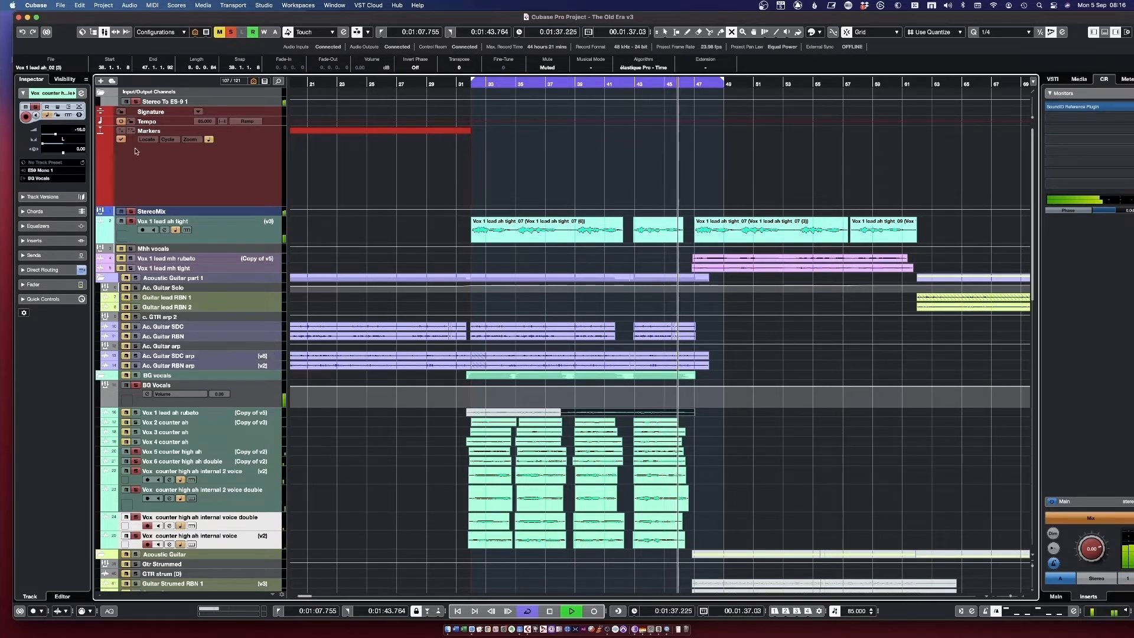
left_click(230, 33)
key("space")
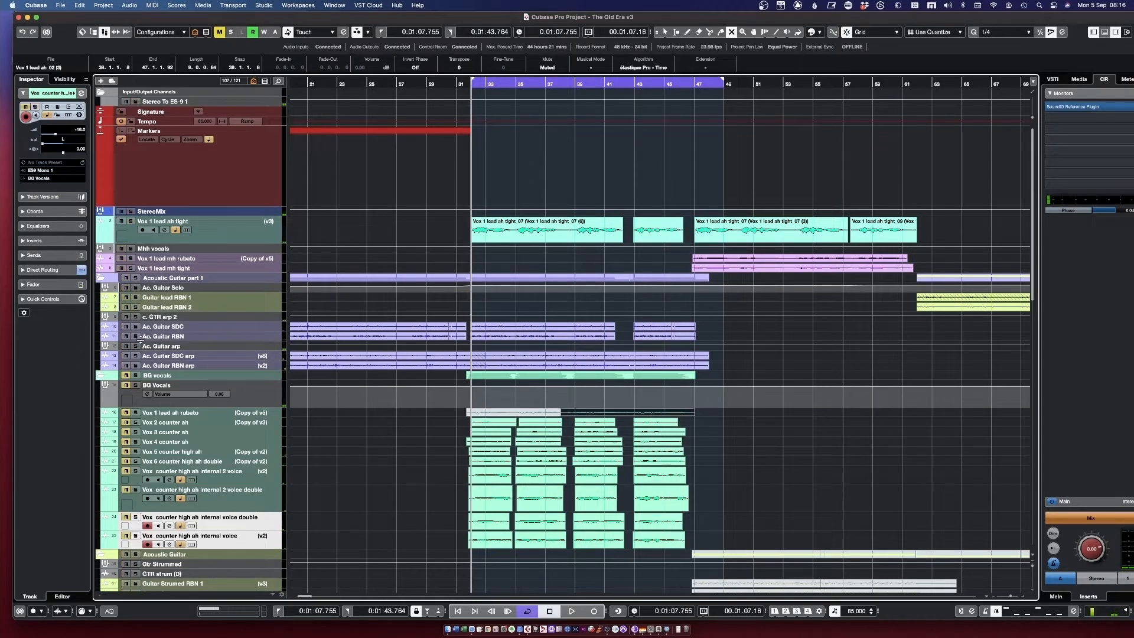
Clear the BG vocals solo and play the section with Vox 1 lead ah rubato and Vox 2, 3 and 4 counter ah muted.
left_click(135, 376)
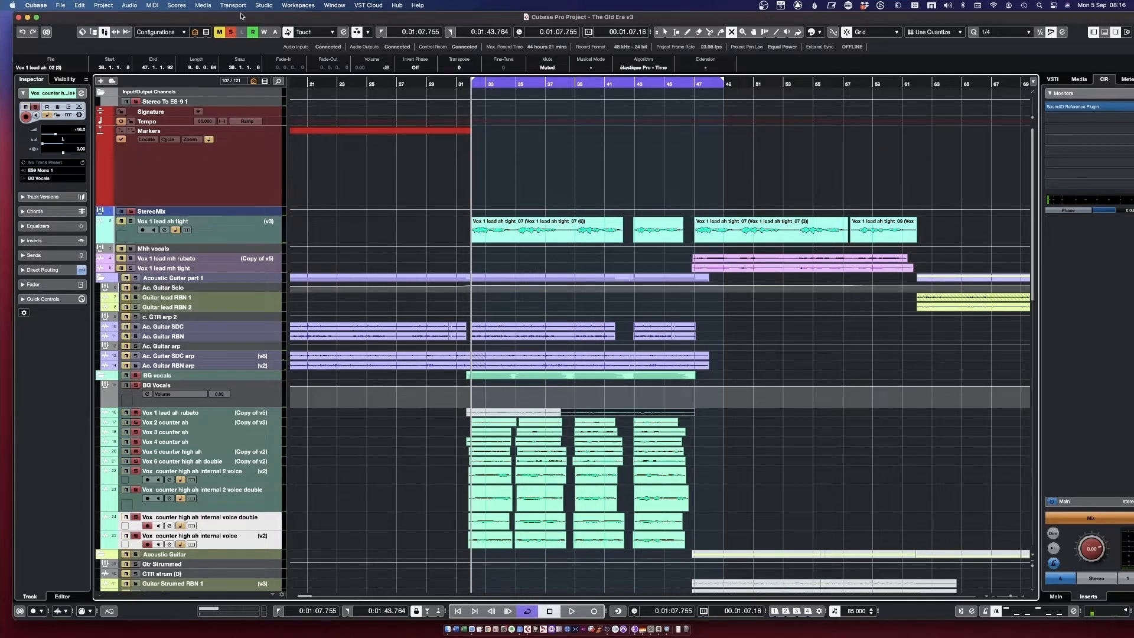
left_click(229, 33)
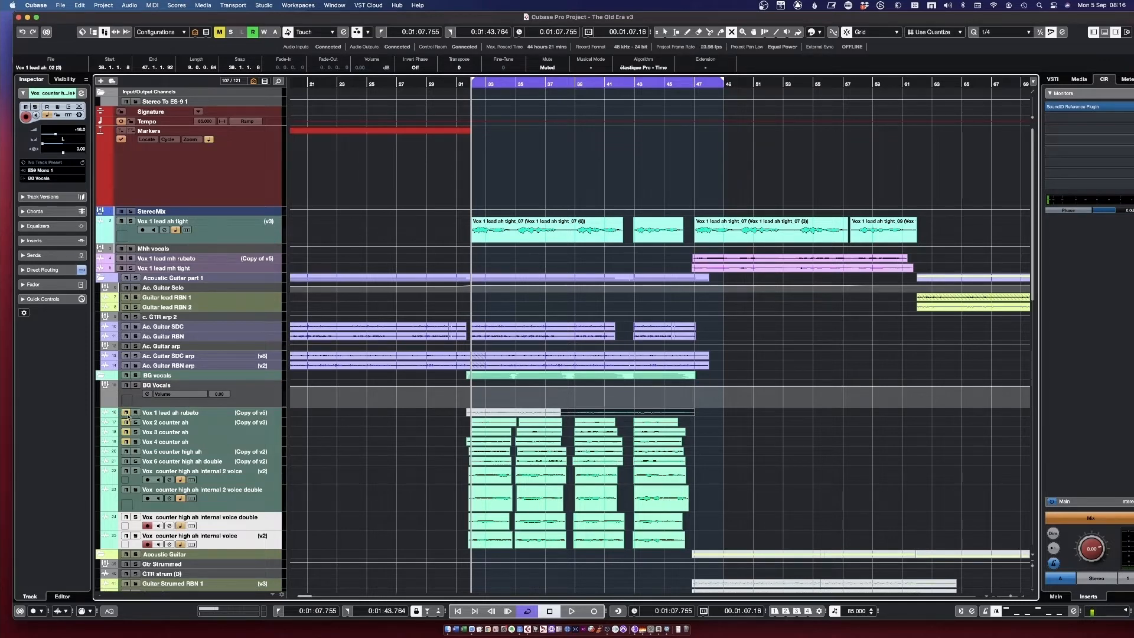
key("space")
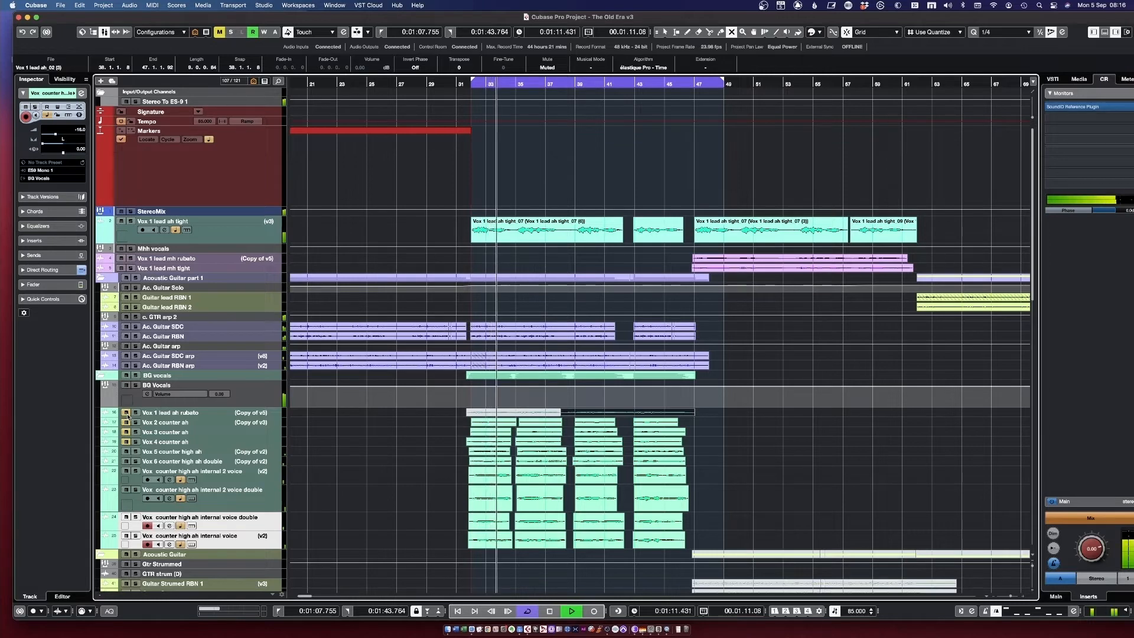
scroll(128, 417, "down", 2)
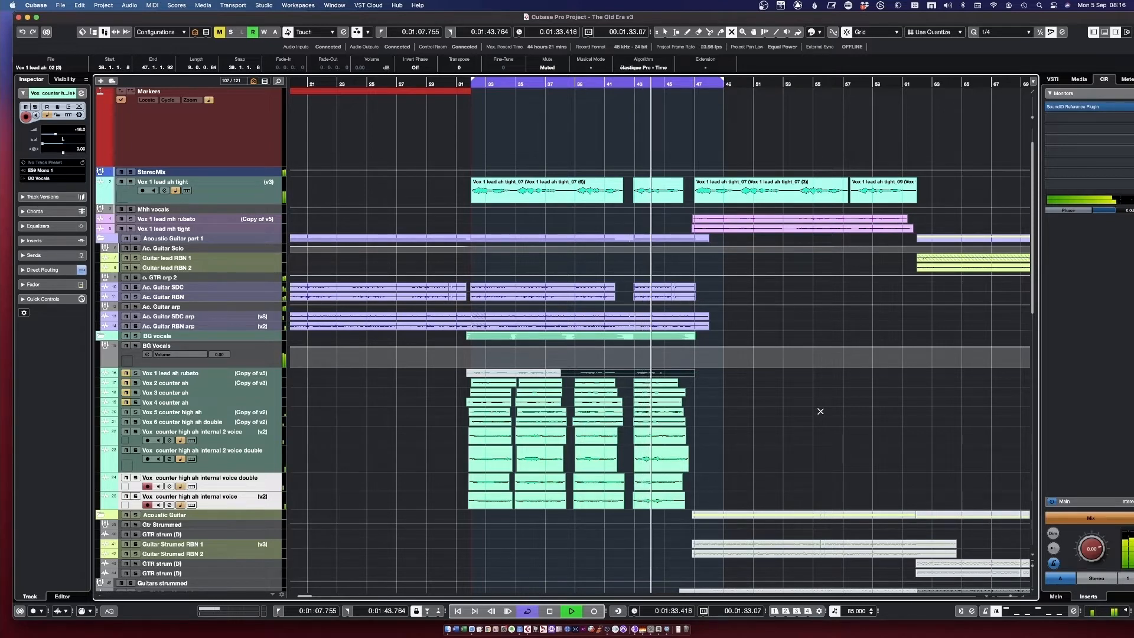
scroll(820, 411, "up", 2)
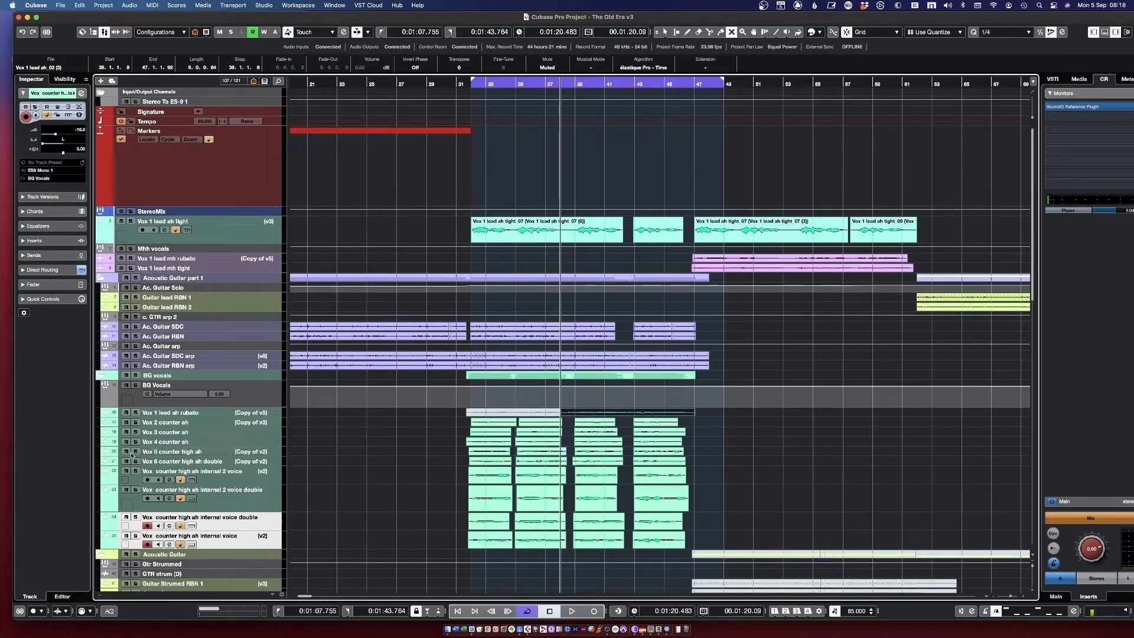
Solo Vox 1 lead ah tight together with Vox 2 counter ah and play the section from the left locator.
left_click(131, 221)
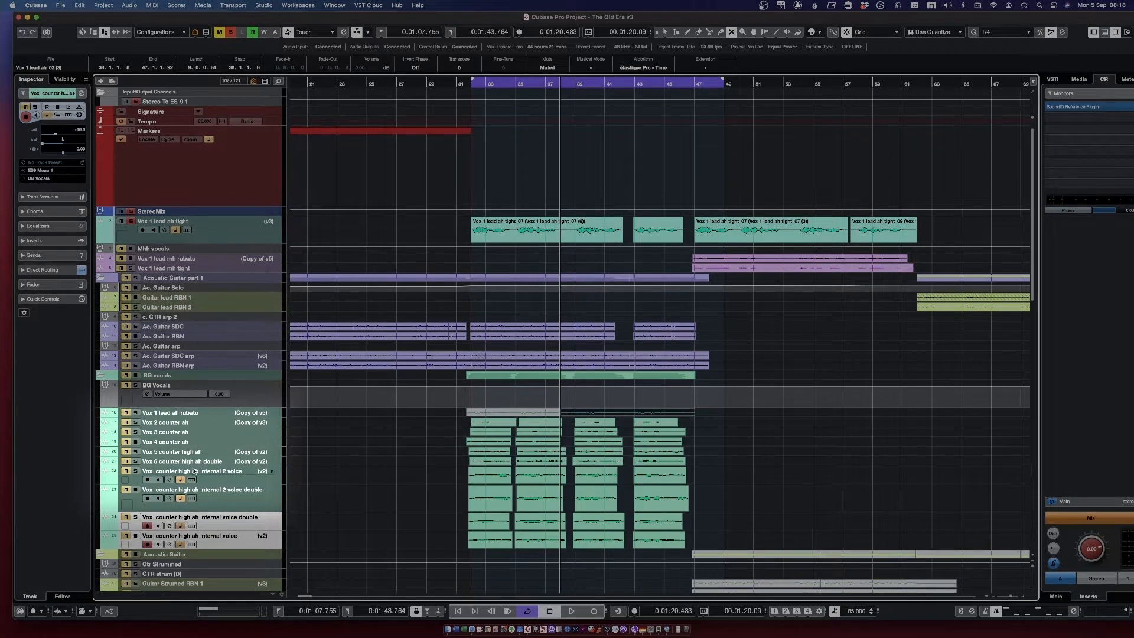
left_click(135, 423)
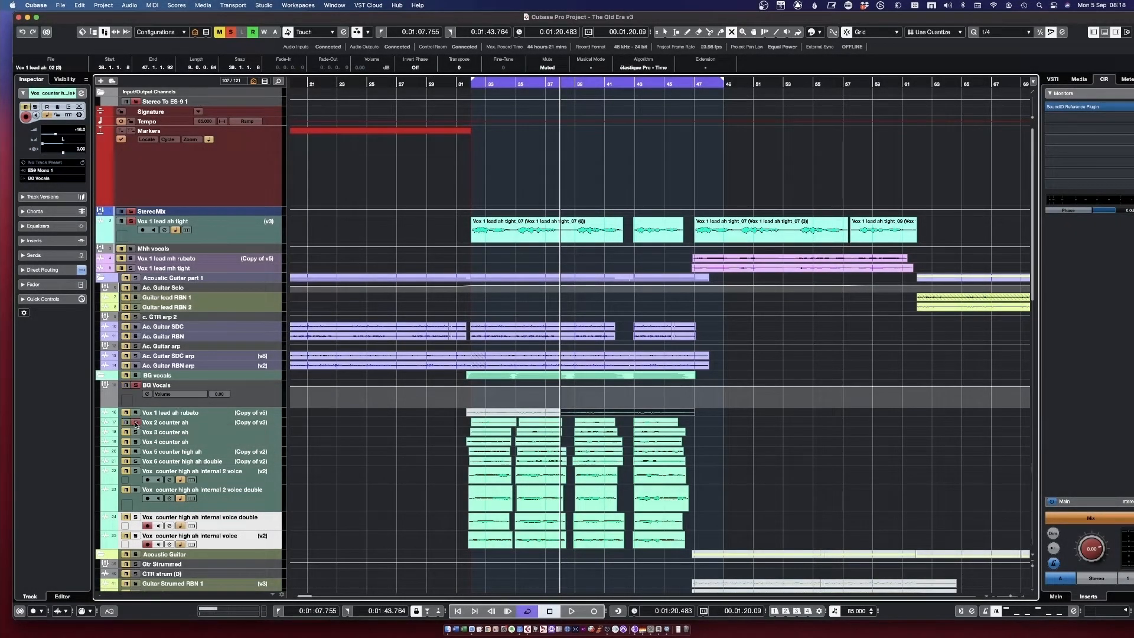
key("KP_1")
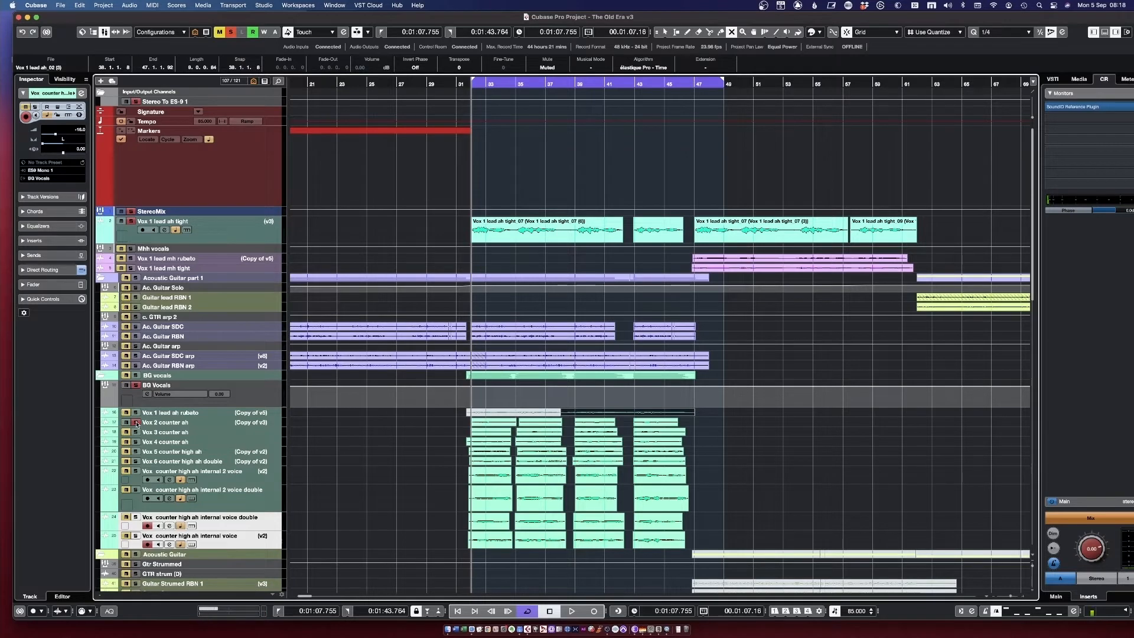
key("space")
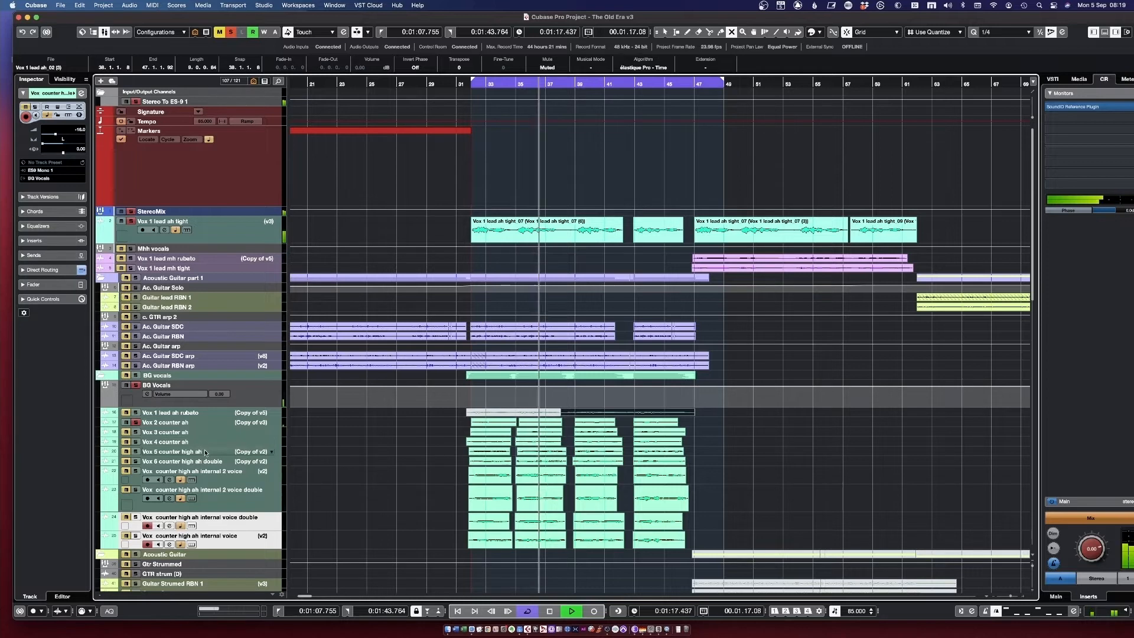
Play the section with Vox 4 counter ah soloed instead of Vox 2 counter ah, clearing all solos at the end.
key("space")
key("space")
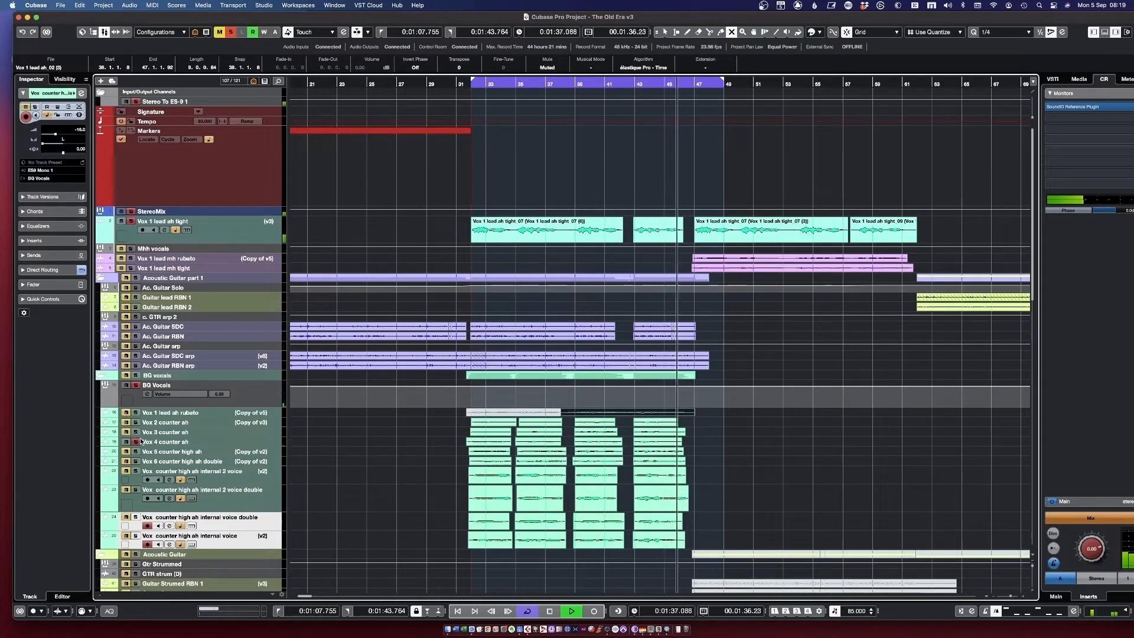
key("space")
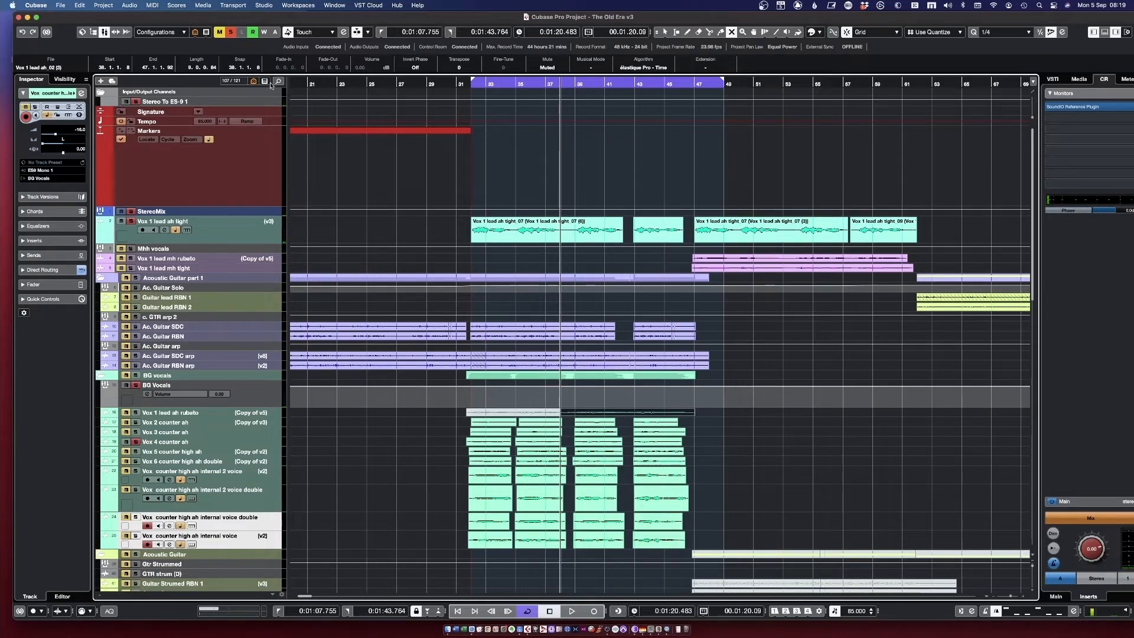
left_click(232, 33)
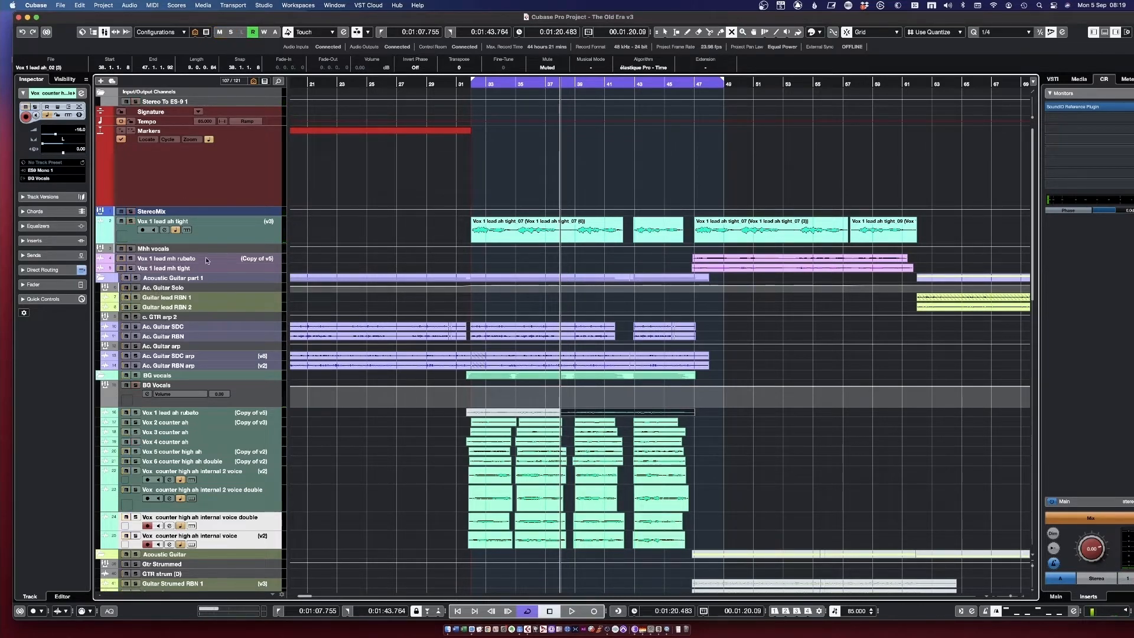
Solo the whole BG vocals folder and play the section from the left locator.
left_click(135, 376)
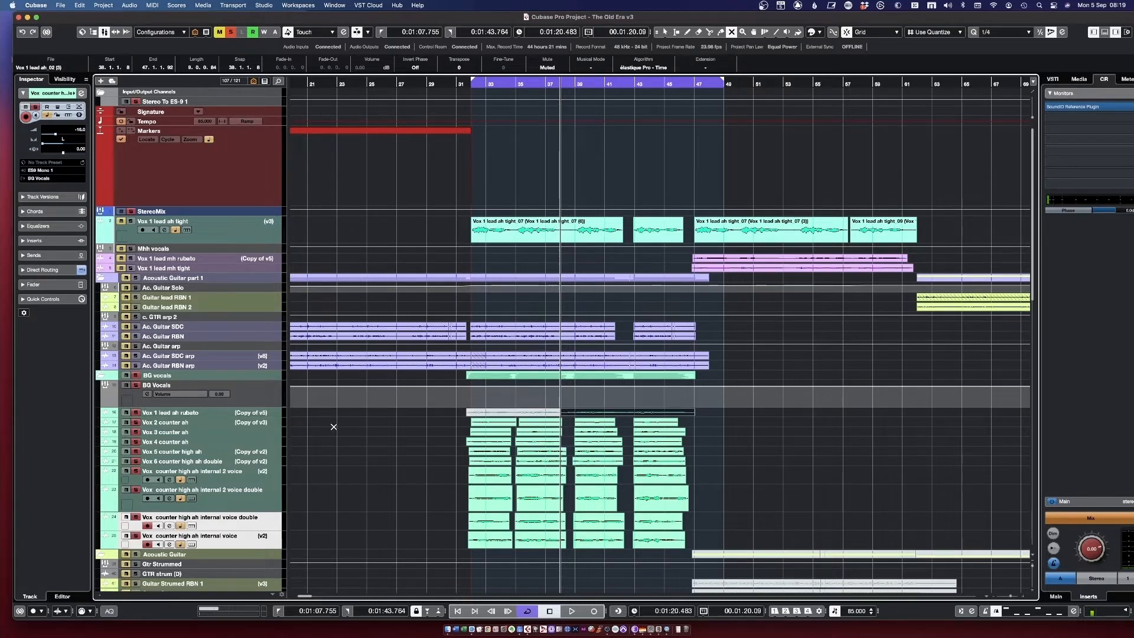
key("KP_1")
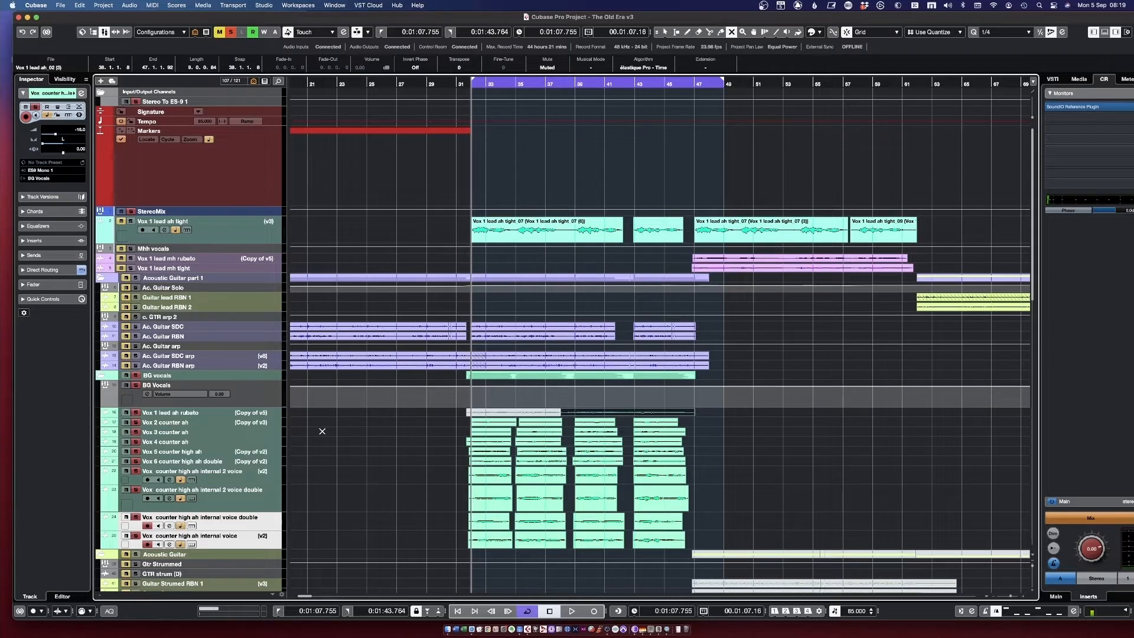
key("space")
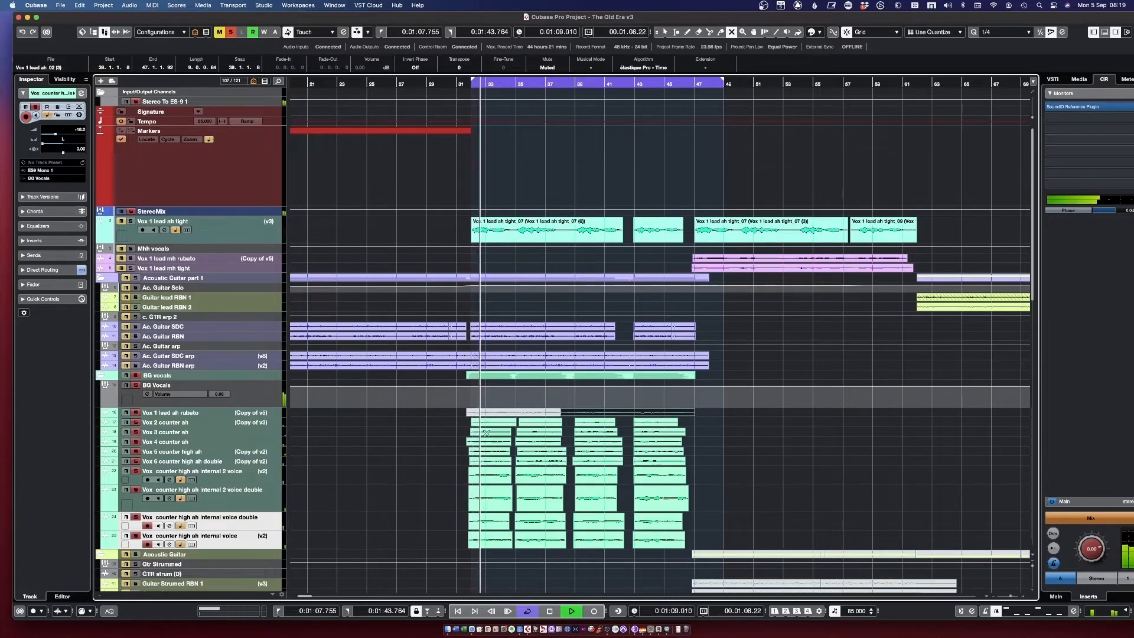
Mute all audio events on the Vox 1 lead ah rubato and Vox 2, 3 and 4 counter ah tracks.
left_click_drag(448, 428, 679, 442)
key("space")
left_click(455, 428)
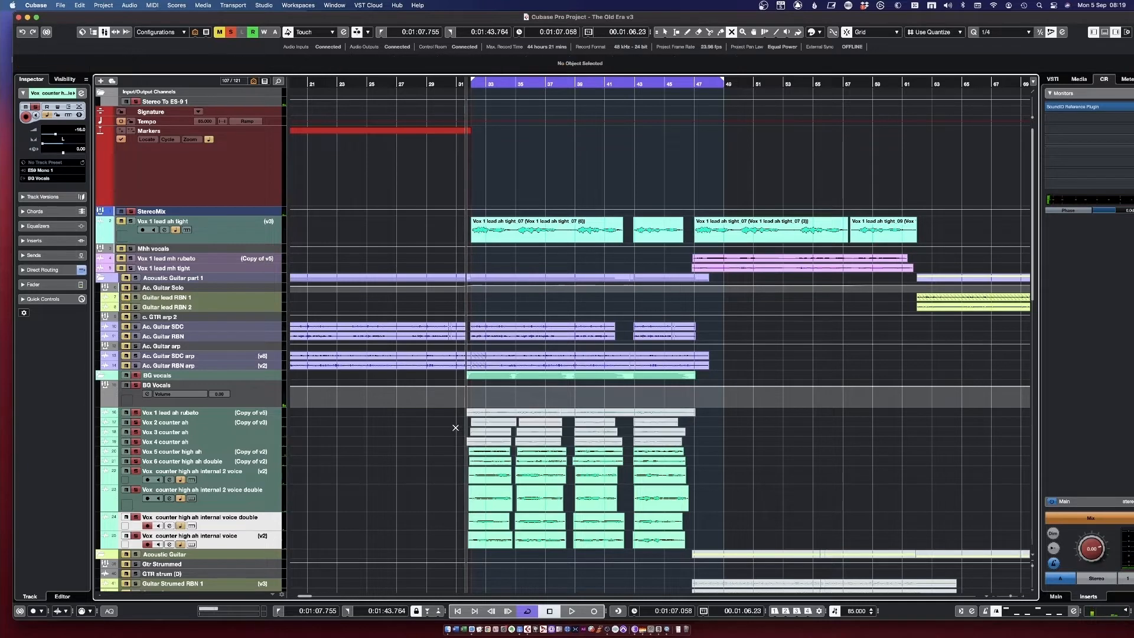
During playback, unmute Vox 2 counter ah's second phrase, Vox 3 and 4 counter ah's third phrase, and the last phrase of all three tracks.
key("space")
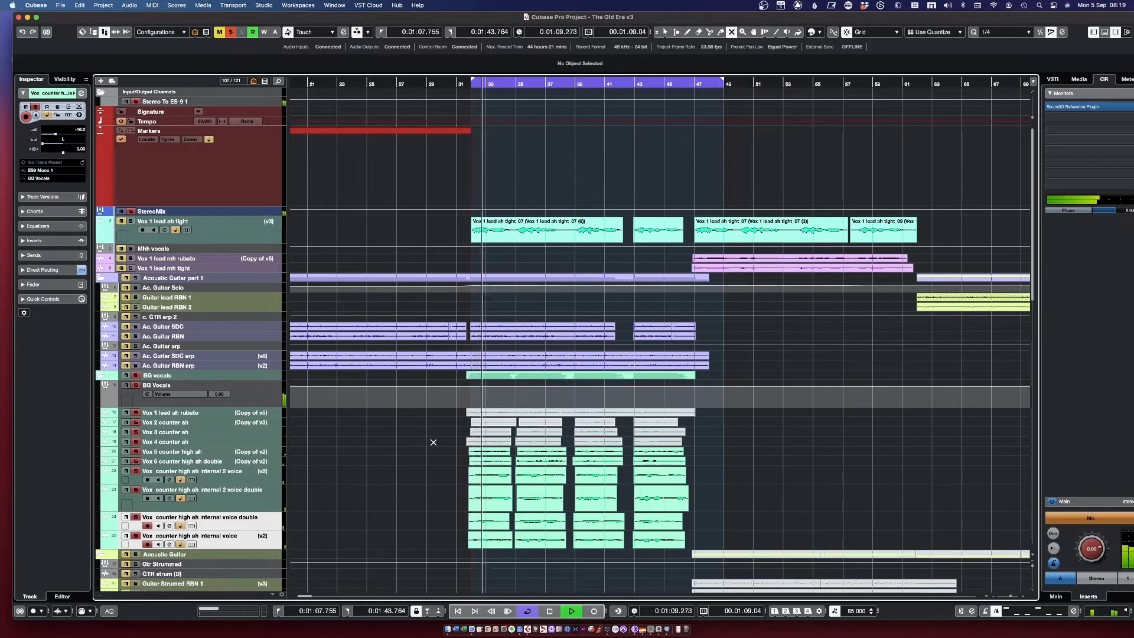
left_click(532, 421)
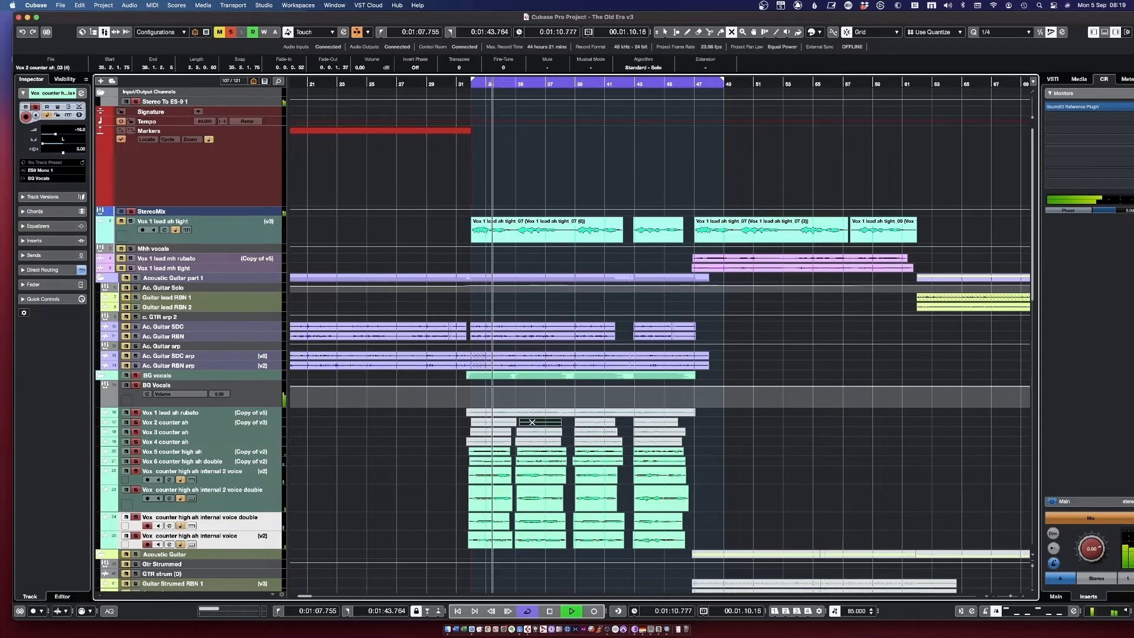
left_click(598, 441)
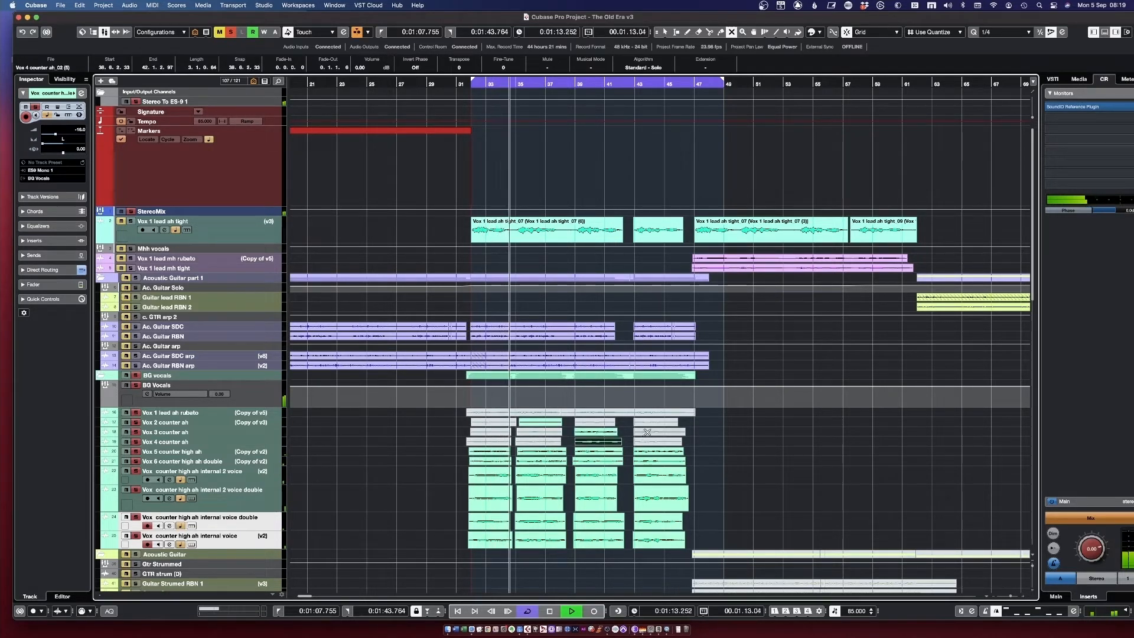
left_click(645, 441)
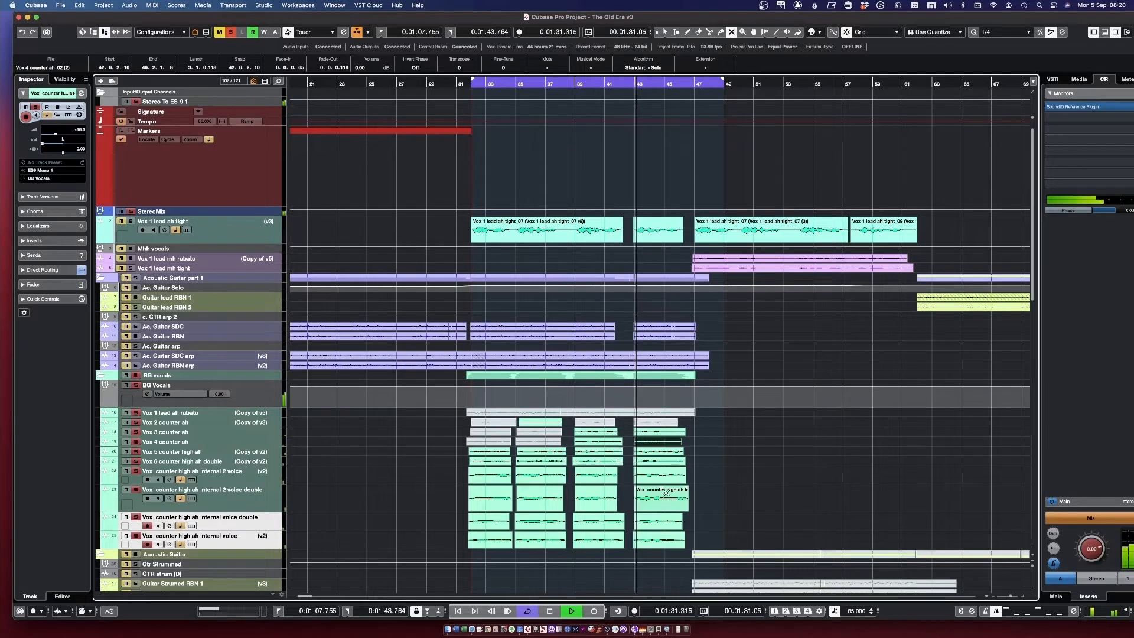
left_click(672, 424)
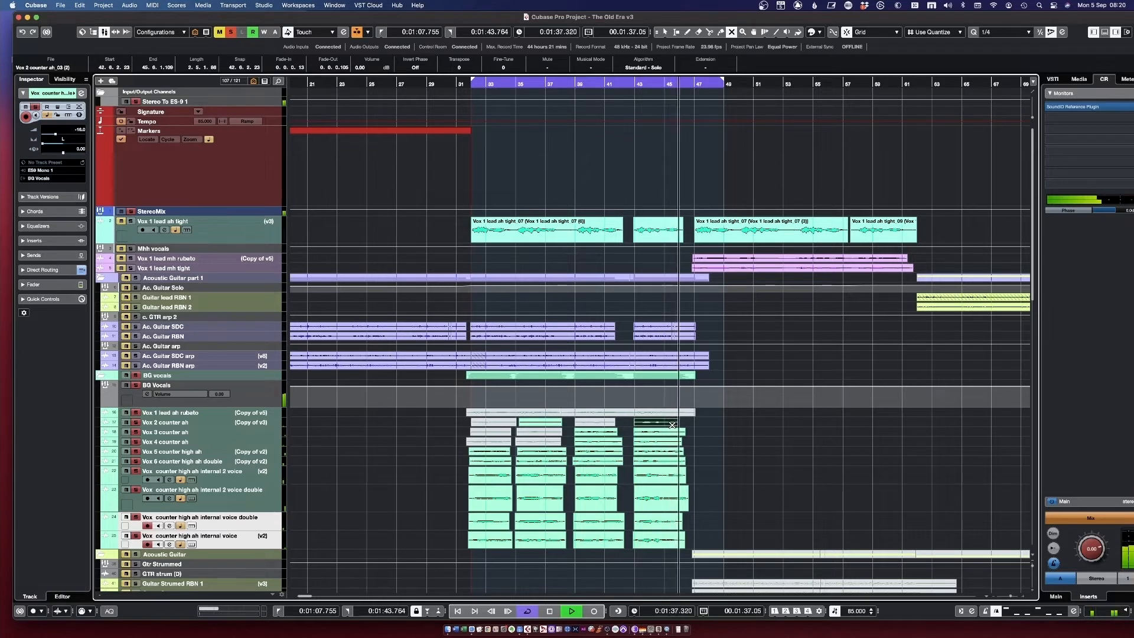
key("space")
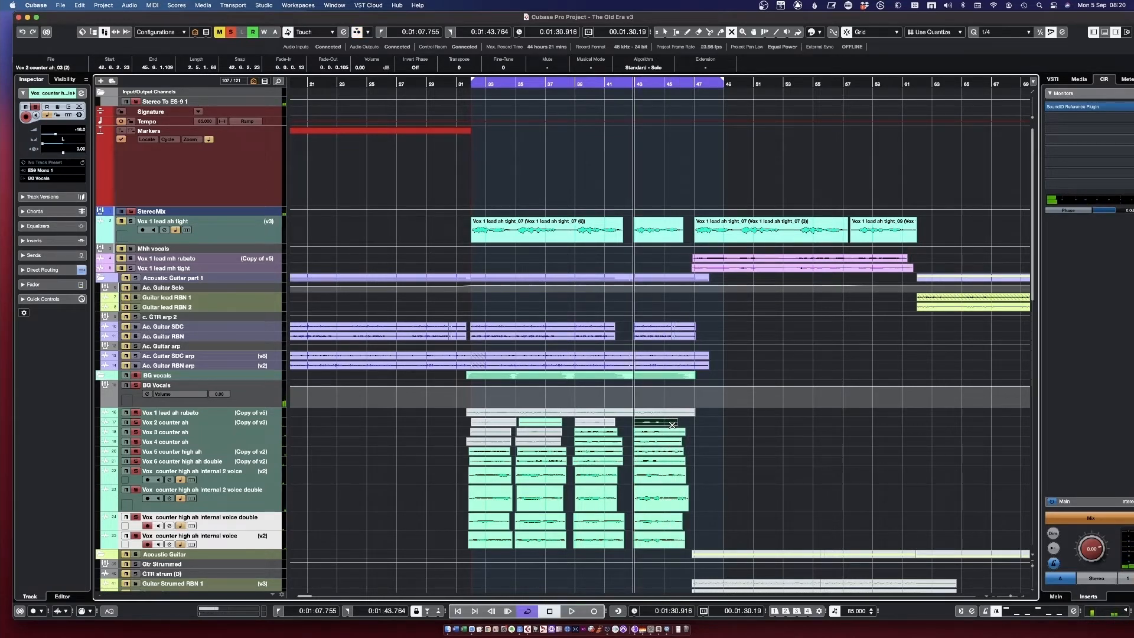
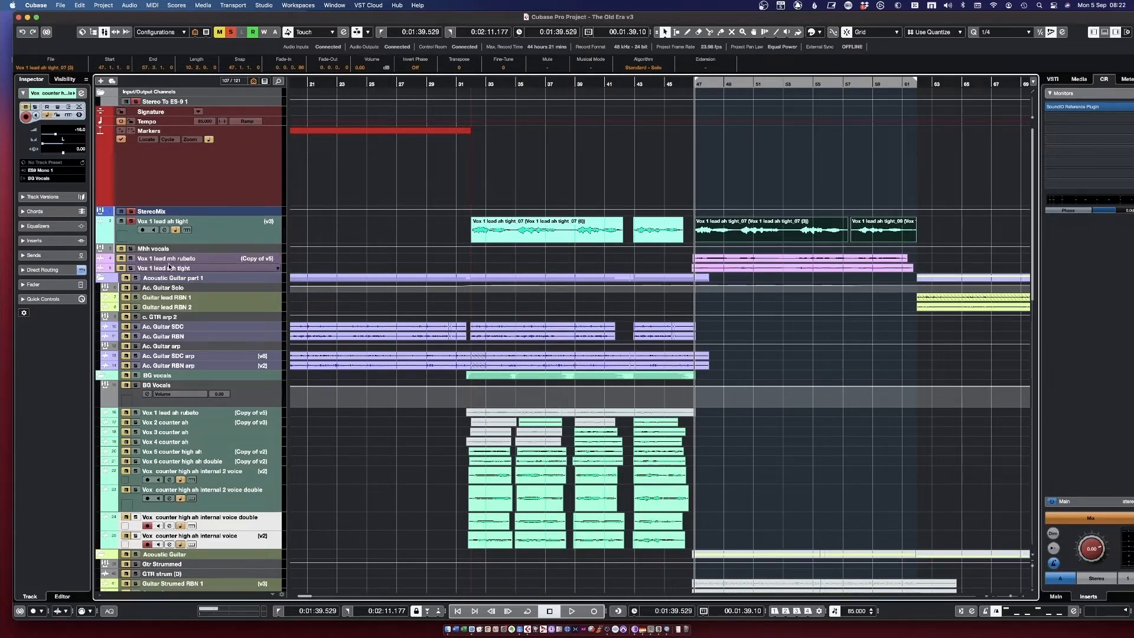
Select the two Vox 1 lead mh tracks and solo the Mhh vocals group alongside Vox 1 lead ah tight for playback.
left_click(194, 258)
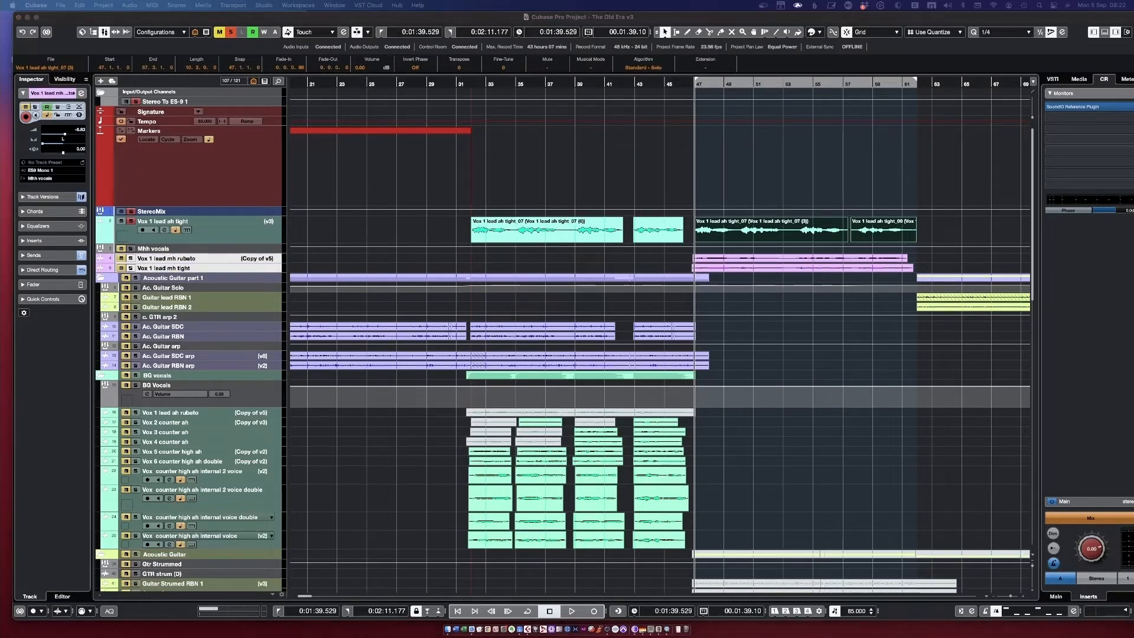
left_click(134, 250)
left_click(134, 249)
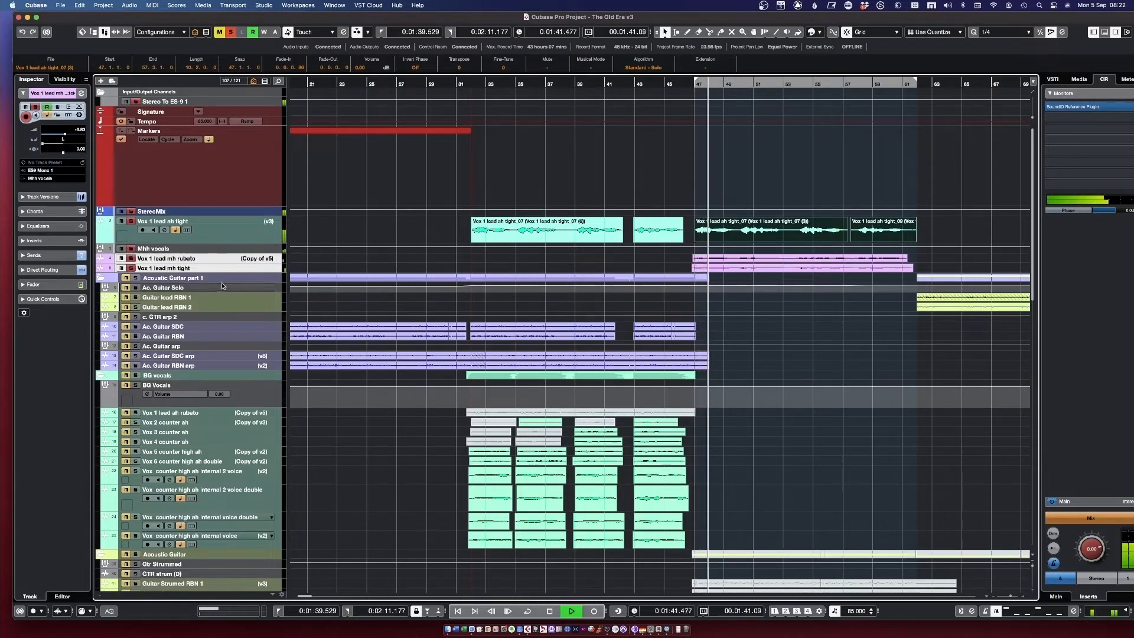
Unsolo Vox 1 lead ah tight and listen to the Vox 1 lead mh rubato and mh tight tracks individually.
left_click(131, 220)
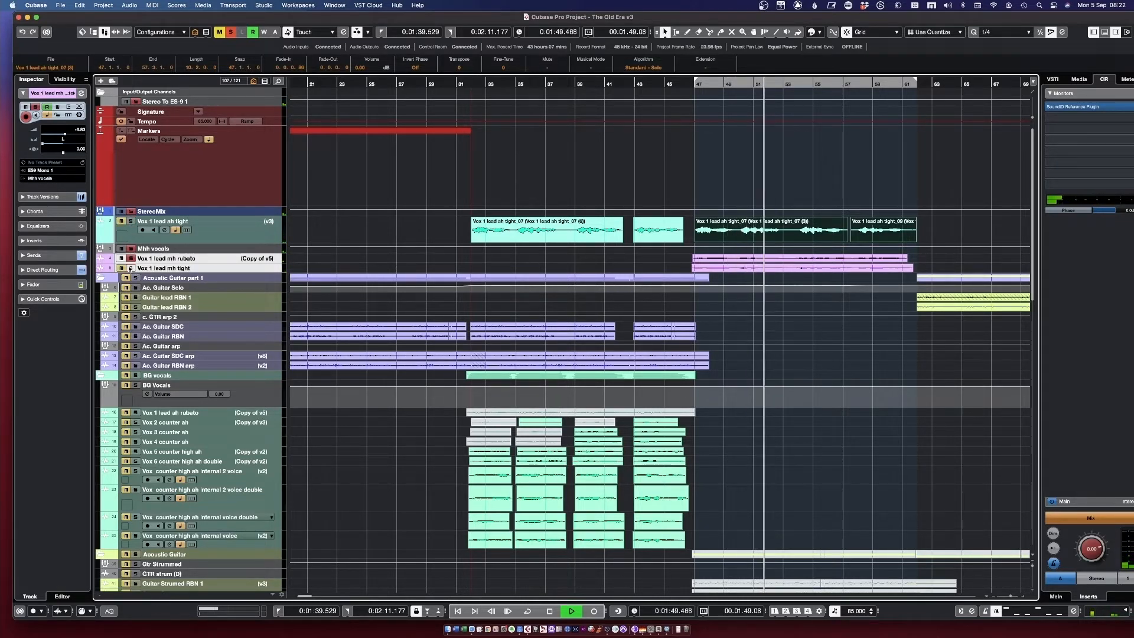
key("space")
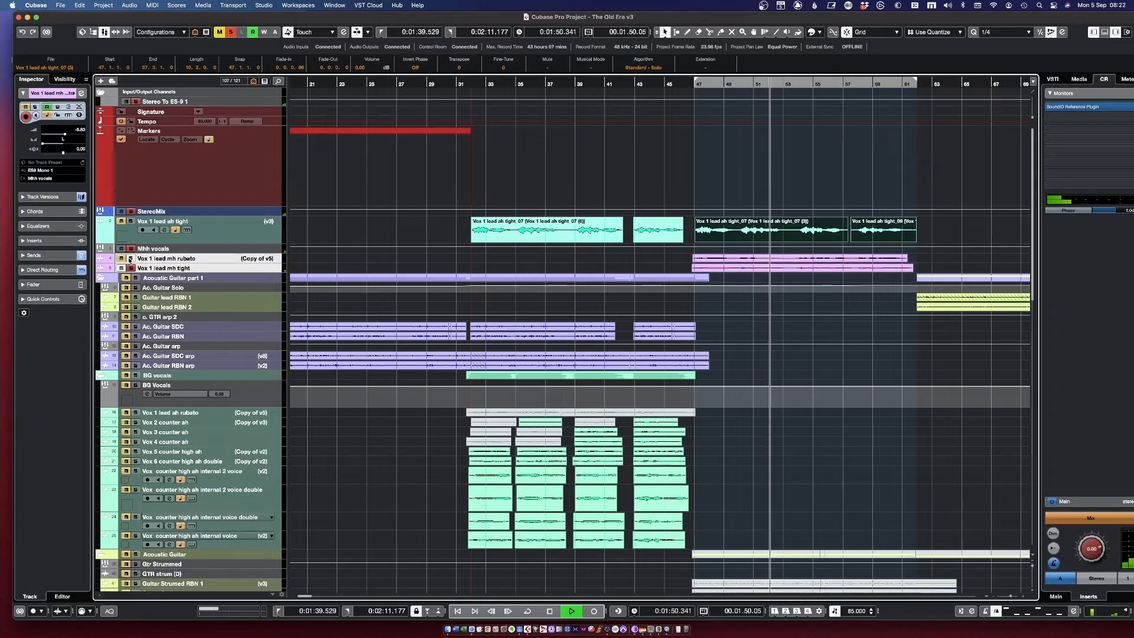
key("space")
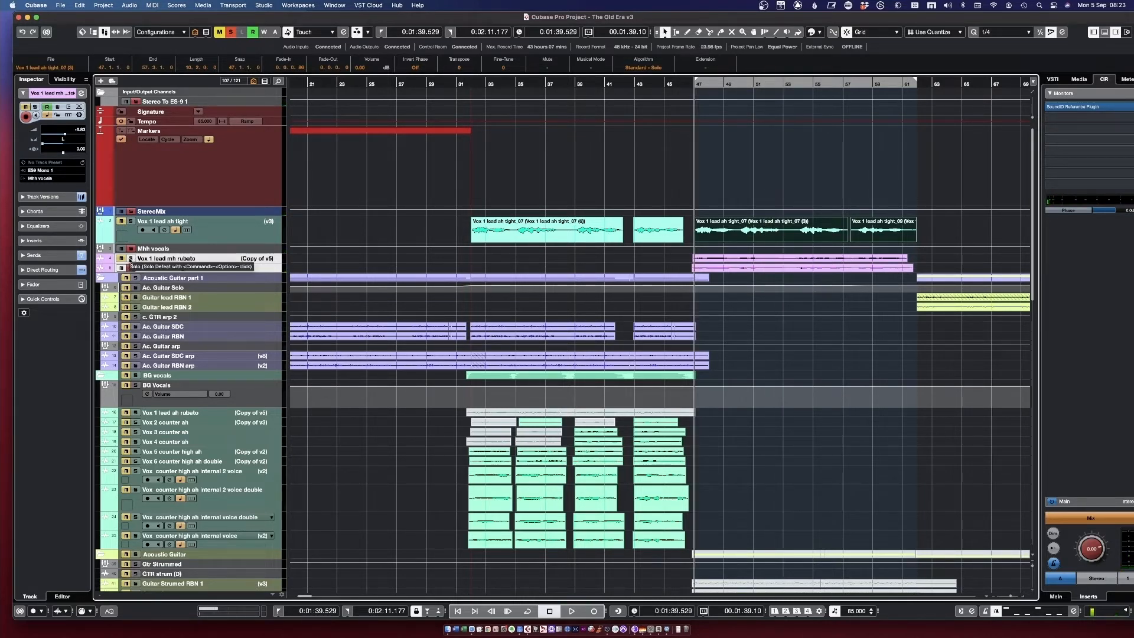
Listen to both Vox 1 lead mh tracks soloed together, clear all solo states, and restart playback from bar 47.
left_click(131, 260)
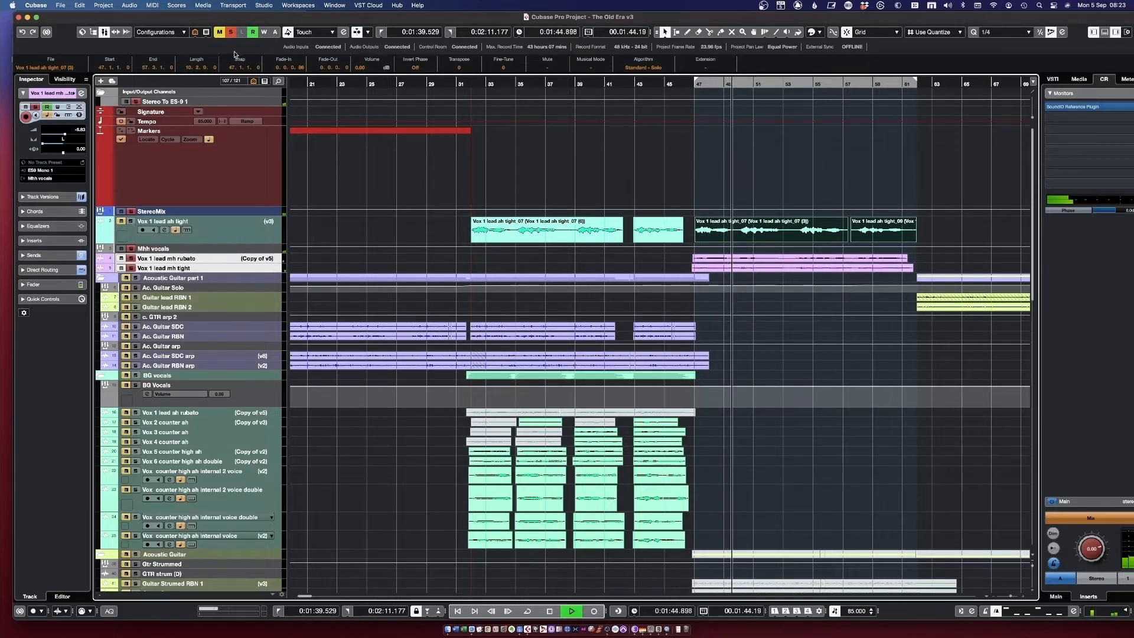
left_click(230, 31)
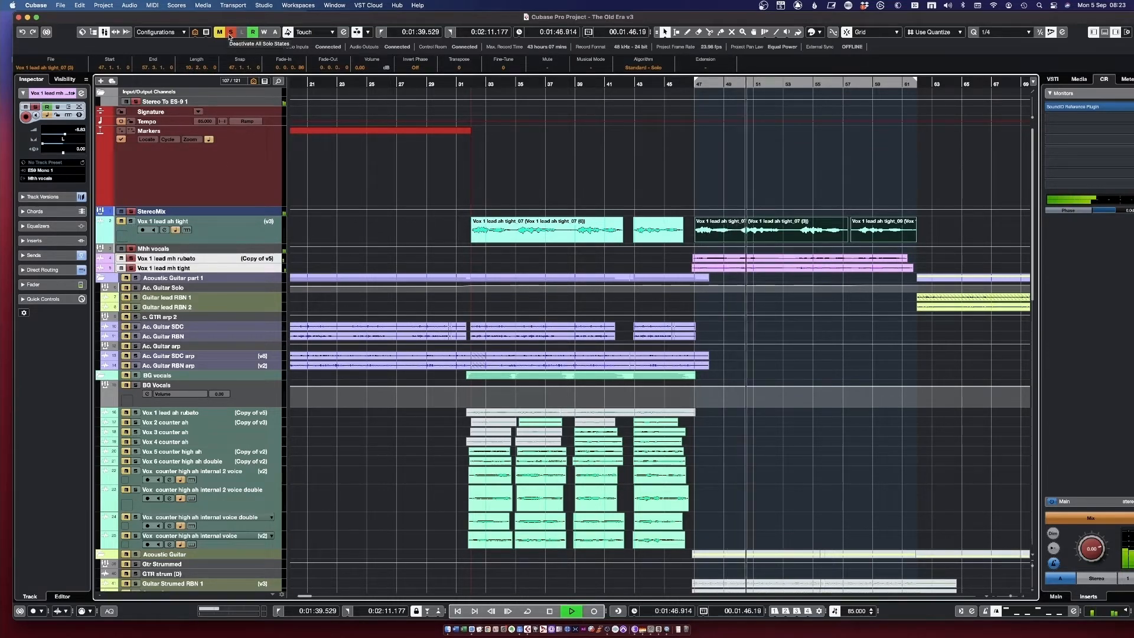
key("space")
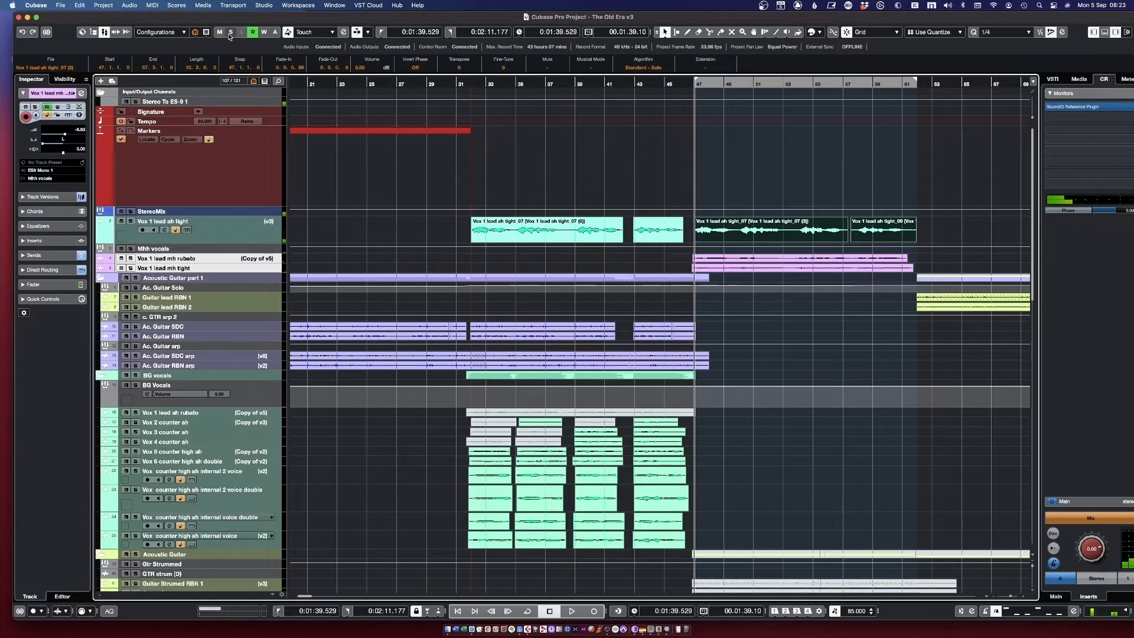
key("space")
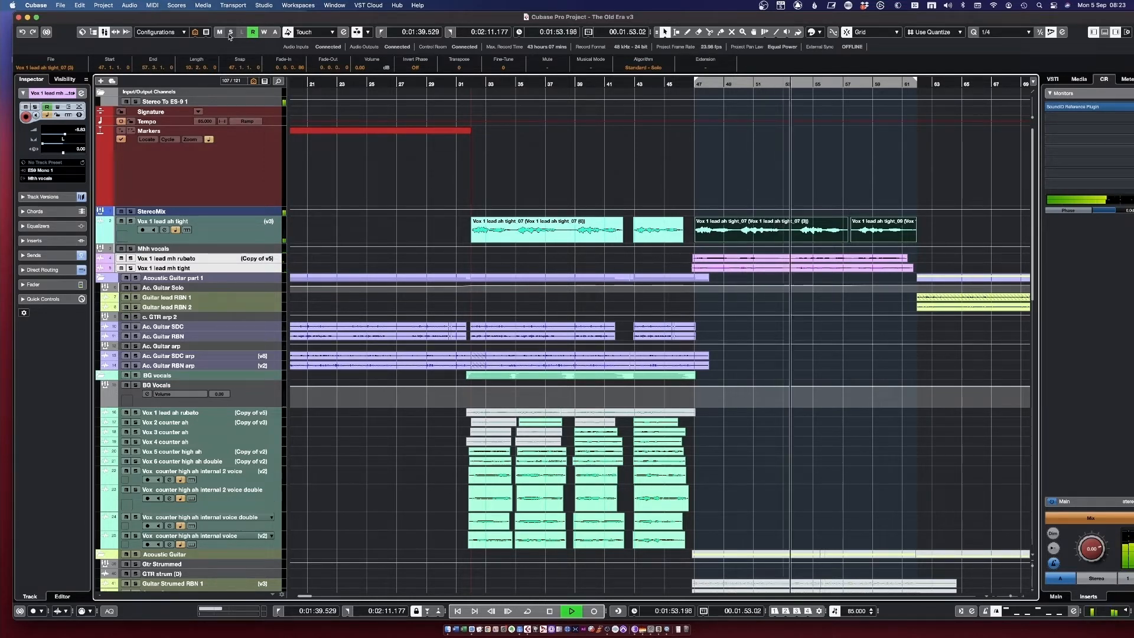
Listen to the unsoloed mix through the mh vocal section with auto-scroll turned on, and stop playback.
scroll(862, 313, "down", 3)
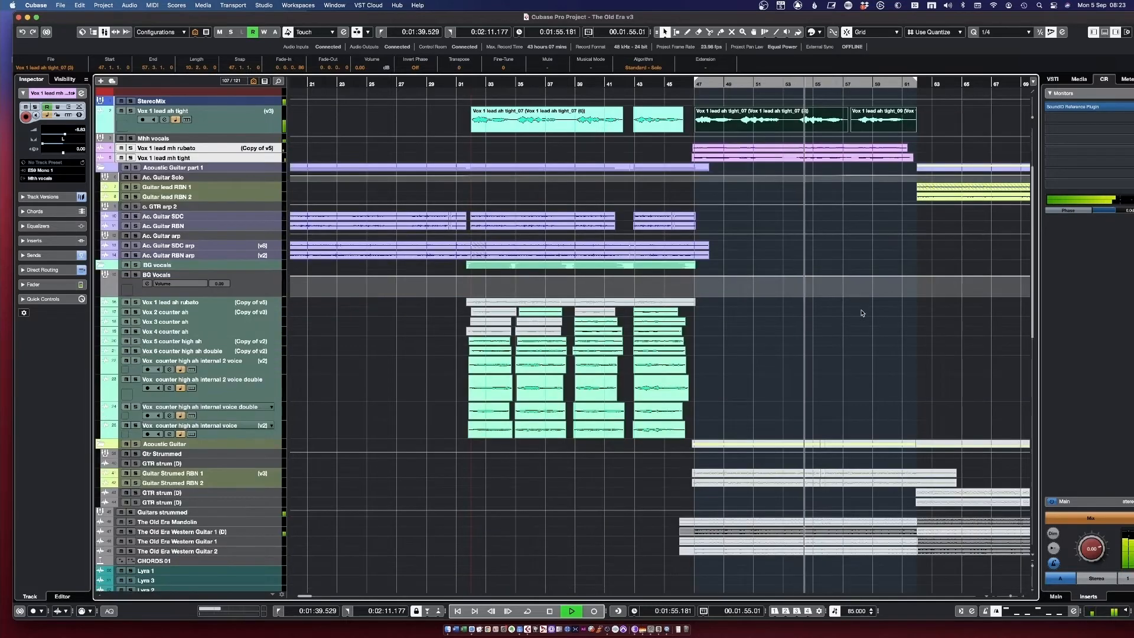
scroll(862, 311, "up", 3)
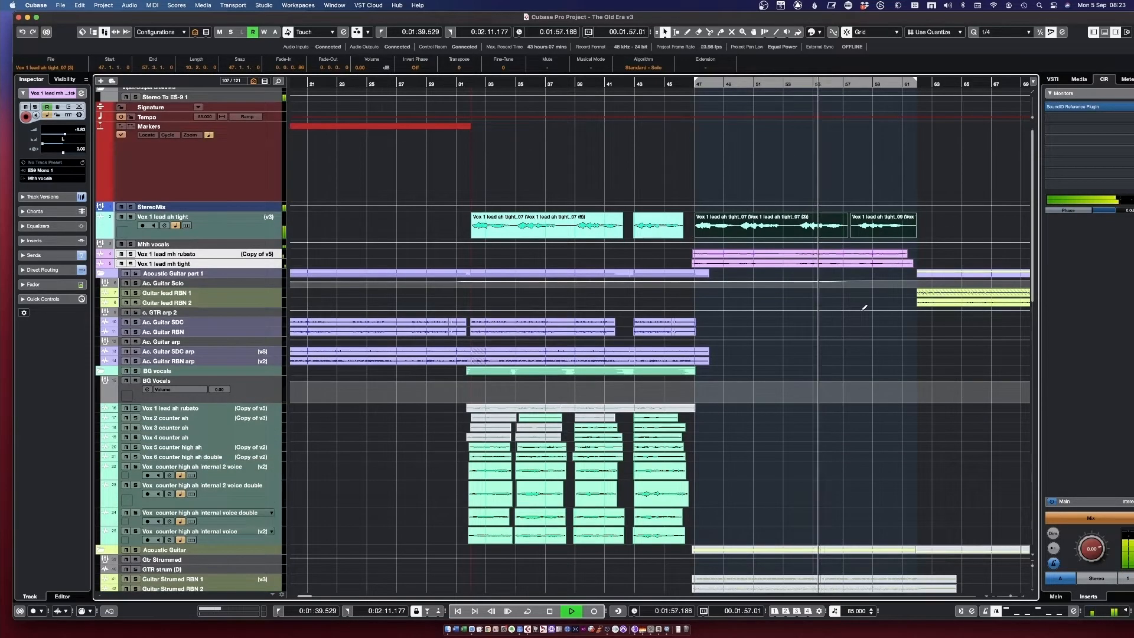
key("f")
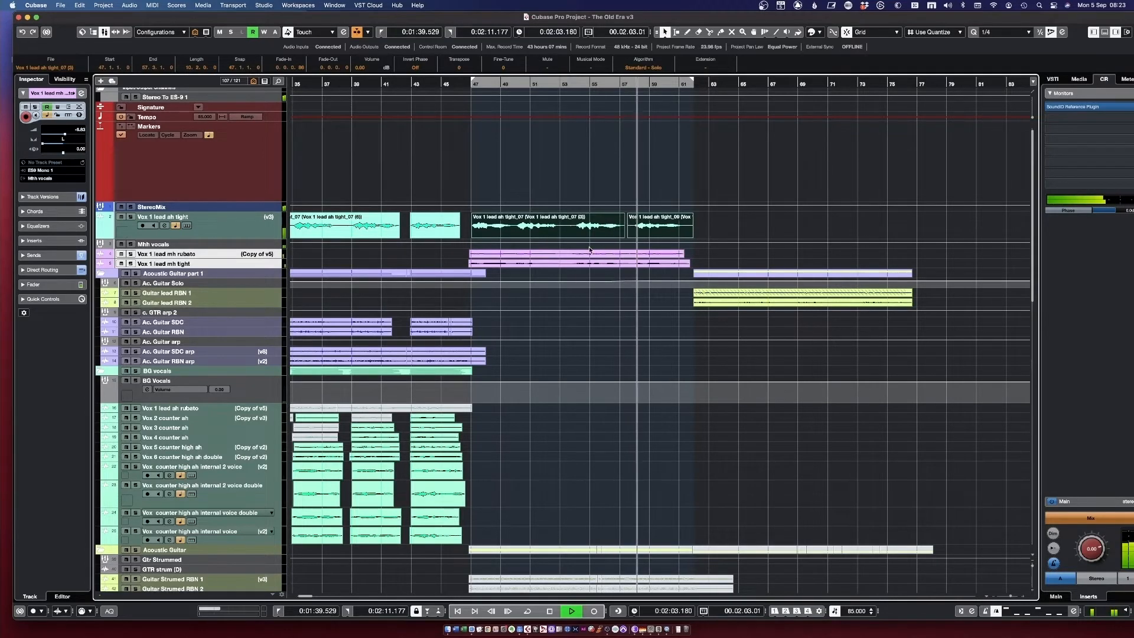
scroll(590, 250, "up", 1)
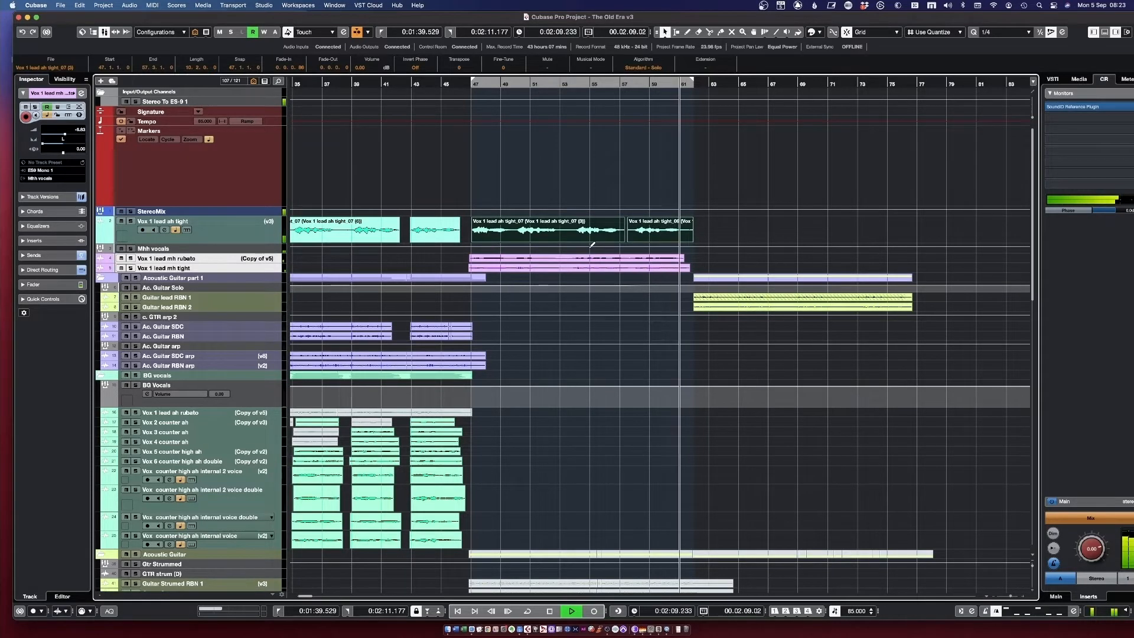
key("space")
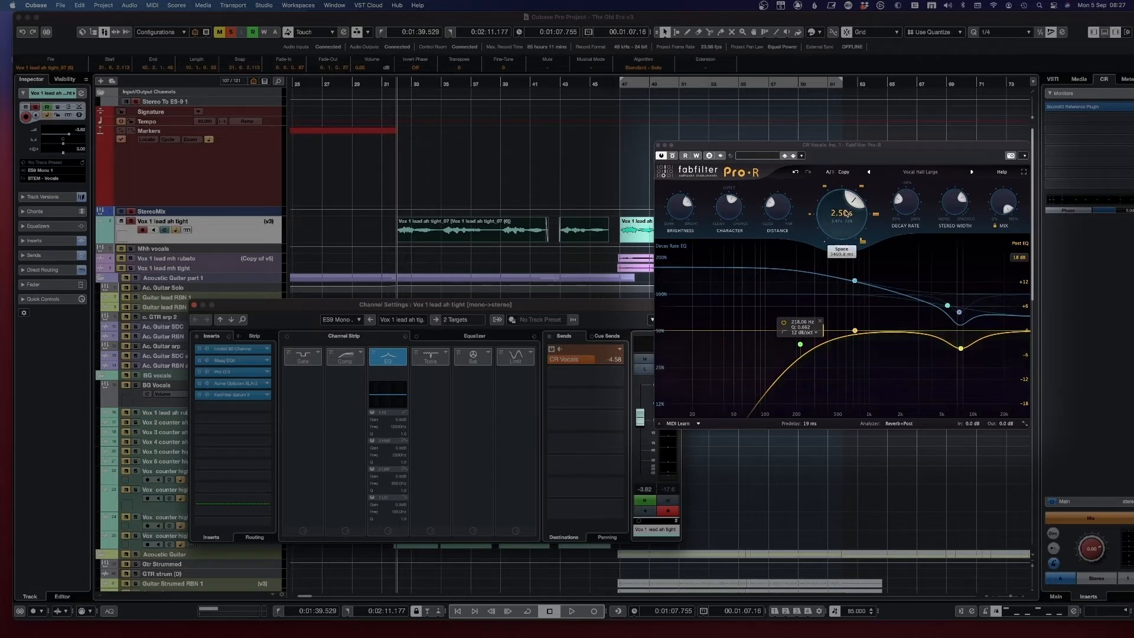
Play Vox 1 lead ah tight from bar 47 with its CR Vocals send bypassed, moving the Pro-R window aside.
mouse_move(849, 201)
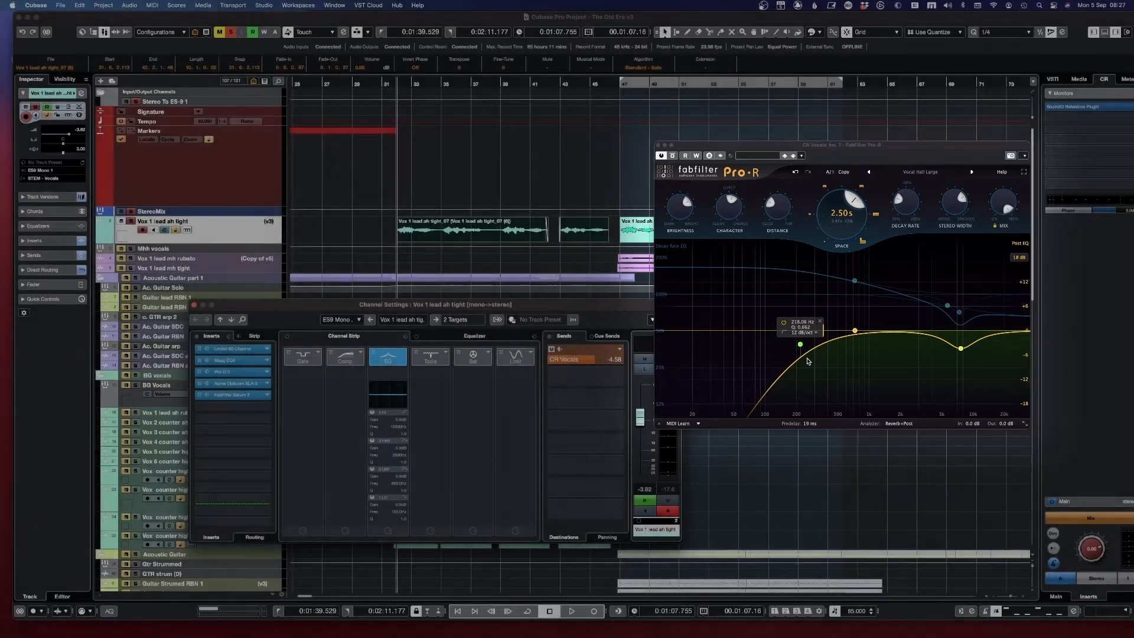
key("KP_1")
key("space")
left_click(552, 350)
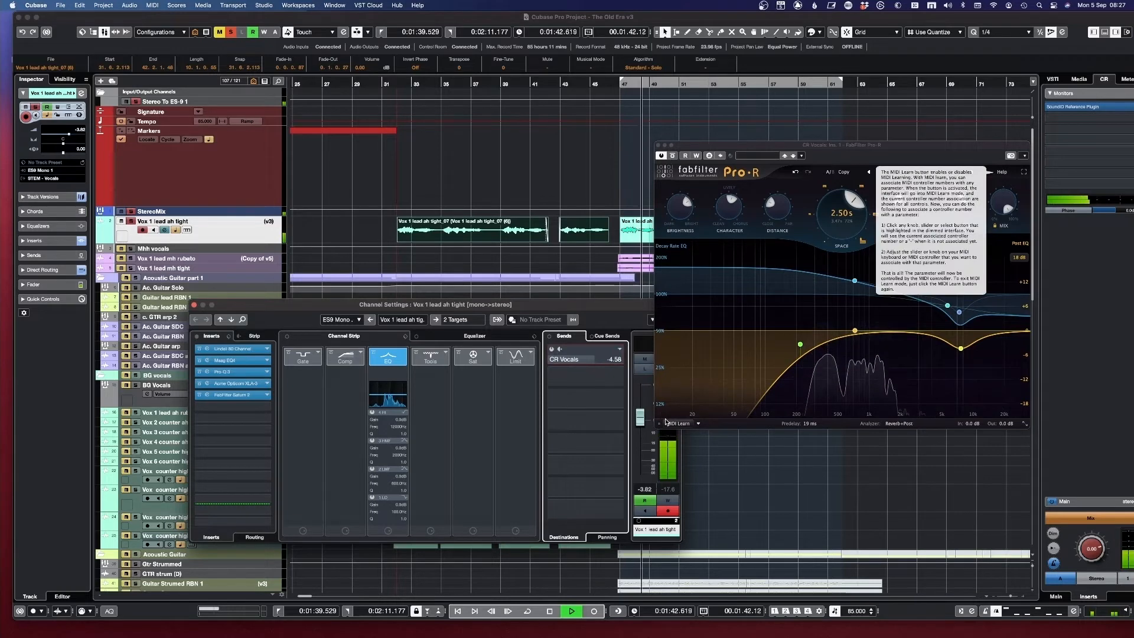
left_click_drag(933, 139, 1078, 102)
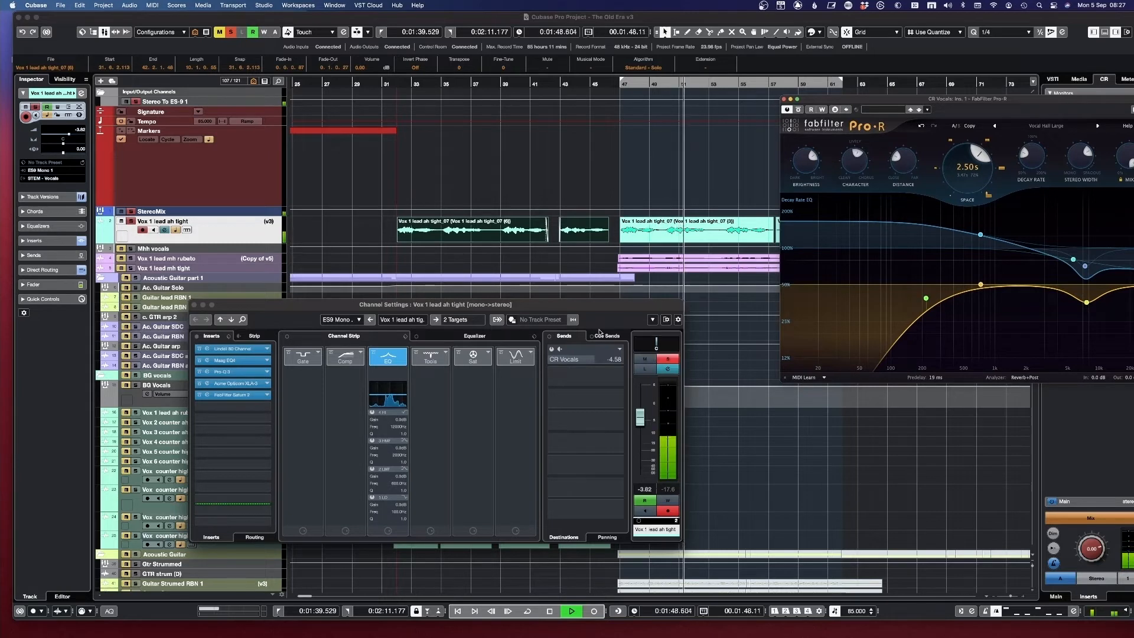
Reactivate the CR Vocals send, replay Vox 1 lead ah tight from bar 47 with Pro-R in full view, and stop playback.
left_click(551, 349)
left_click(622, 84)
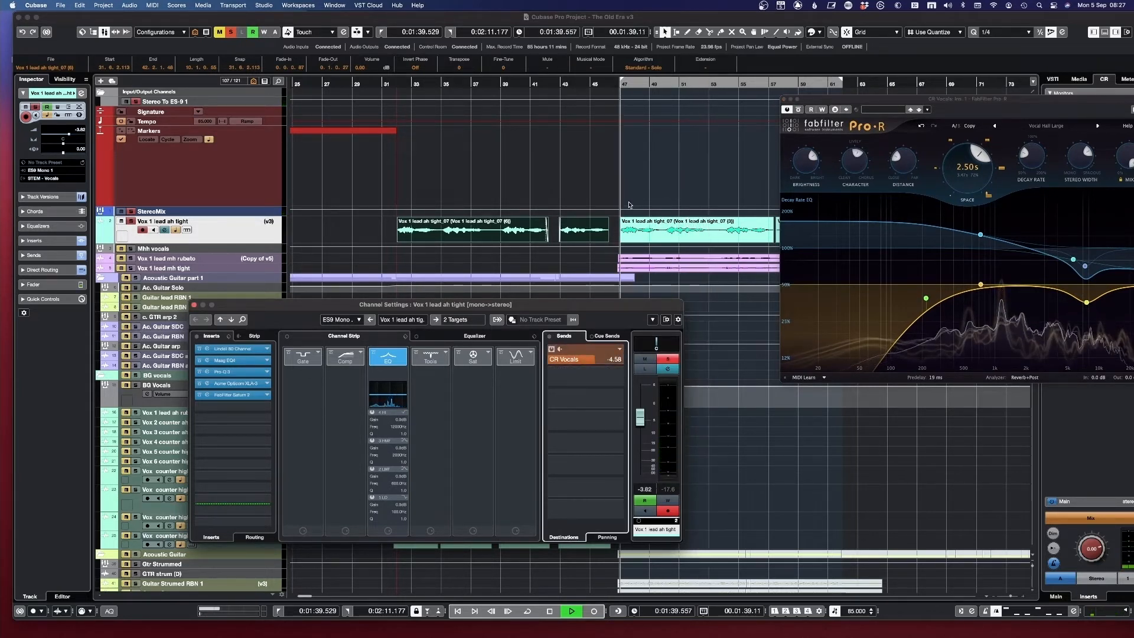
left_click_drag(1005, 100, 971, 45)
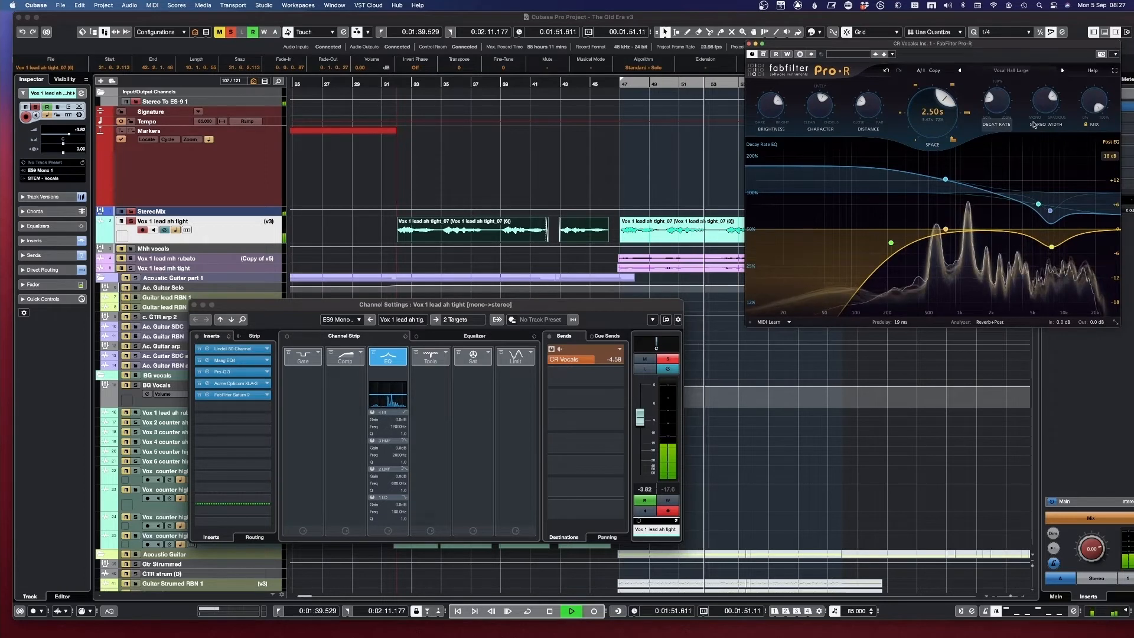
key("space")
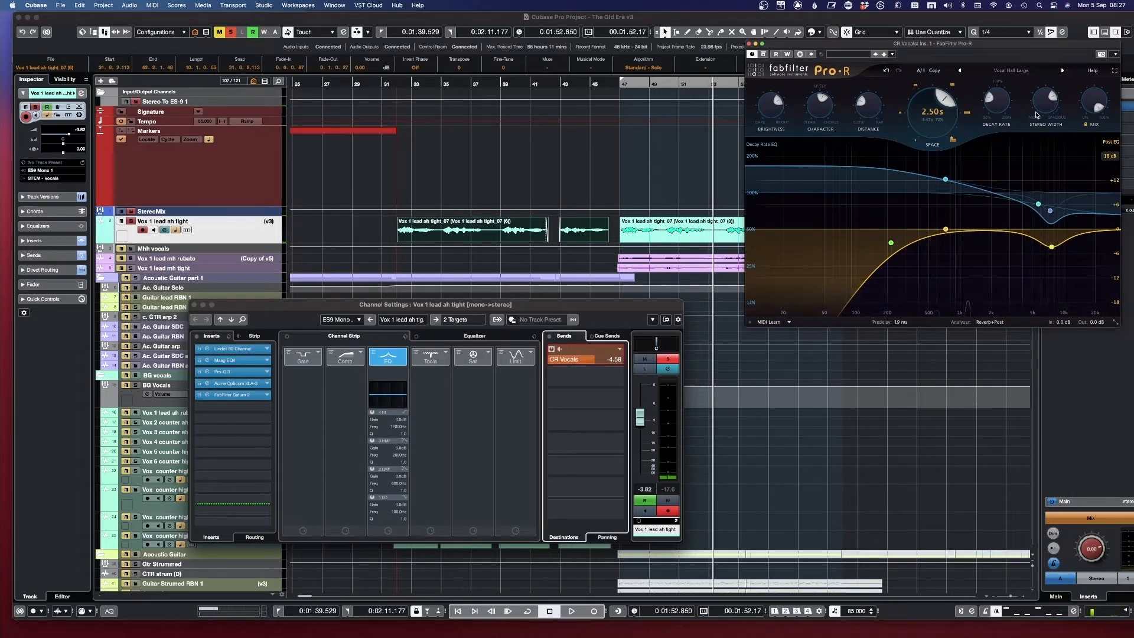
Bypass all five inserts on Vox 1 lead ah tight, from Lindell 80 Channel through FabFilter Saturn 2.
mouse_move(863, 253)
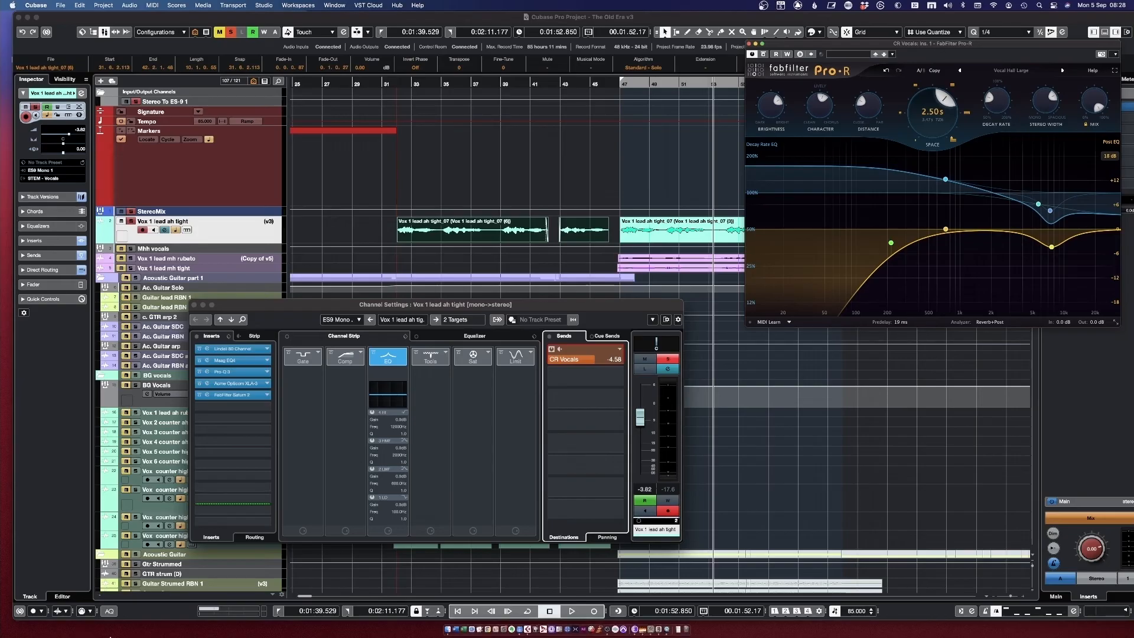
left_click(200, 355)
left_click(199, 360)
left_click(199, 371)
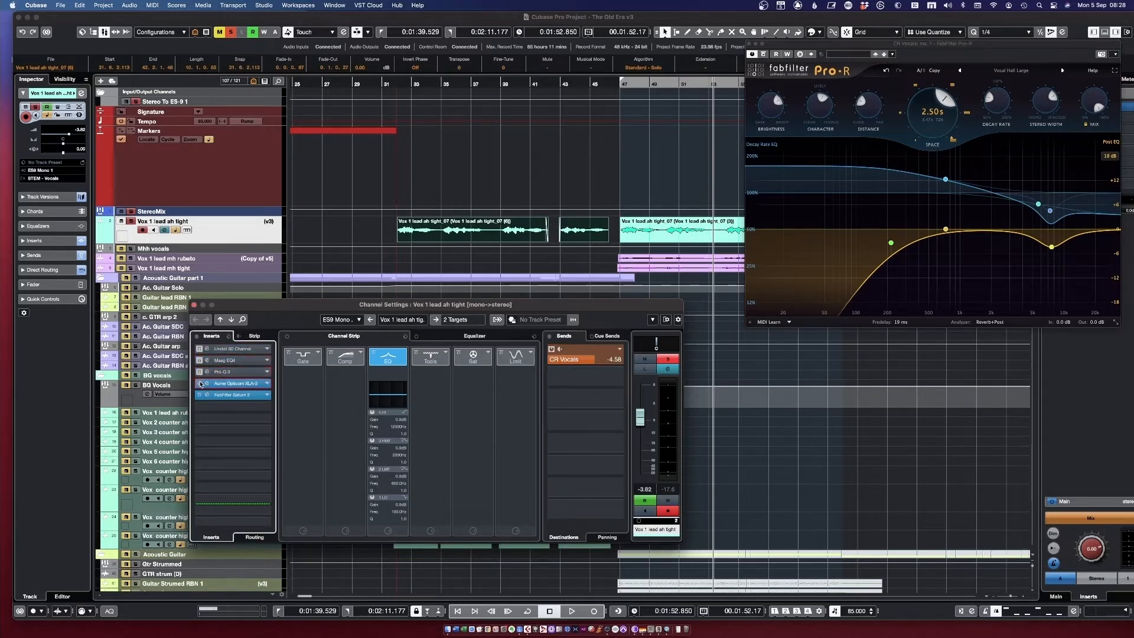
left_click(200, 394)
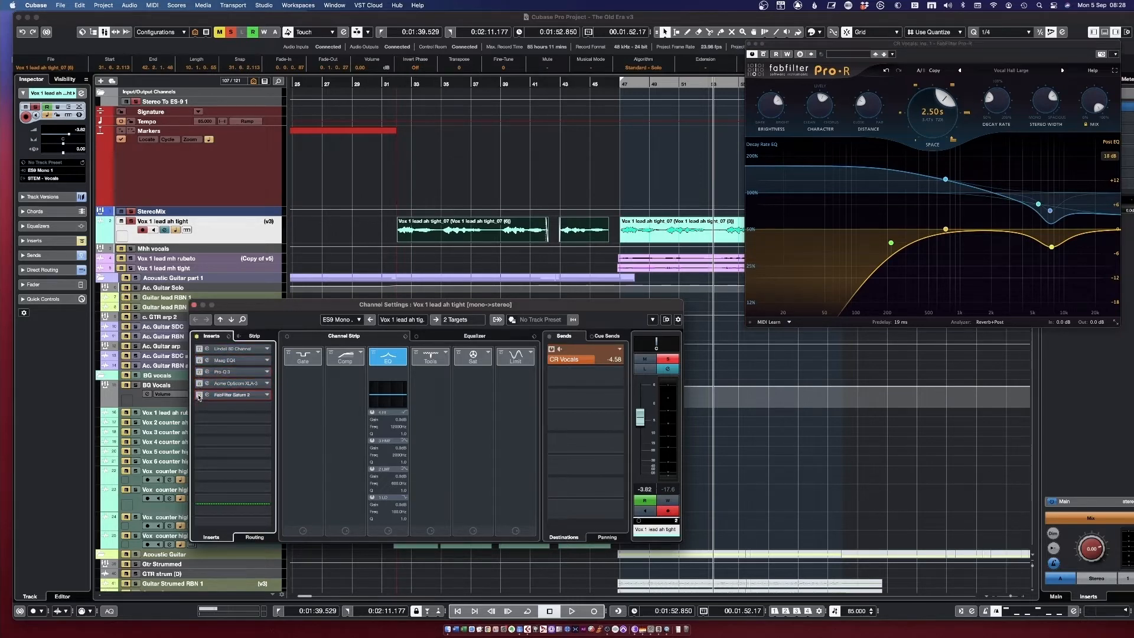
Open and activate the Lindell 80 Channel insert, and bypass the CR Vocals send while Vox 1 lead ah tight plays.
left_click(200, 349)
left_click_drag(677, 212, 797, 92)
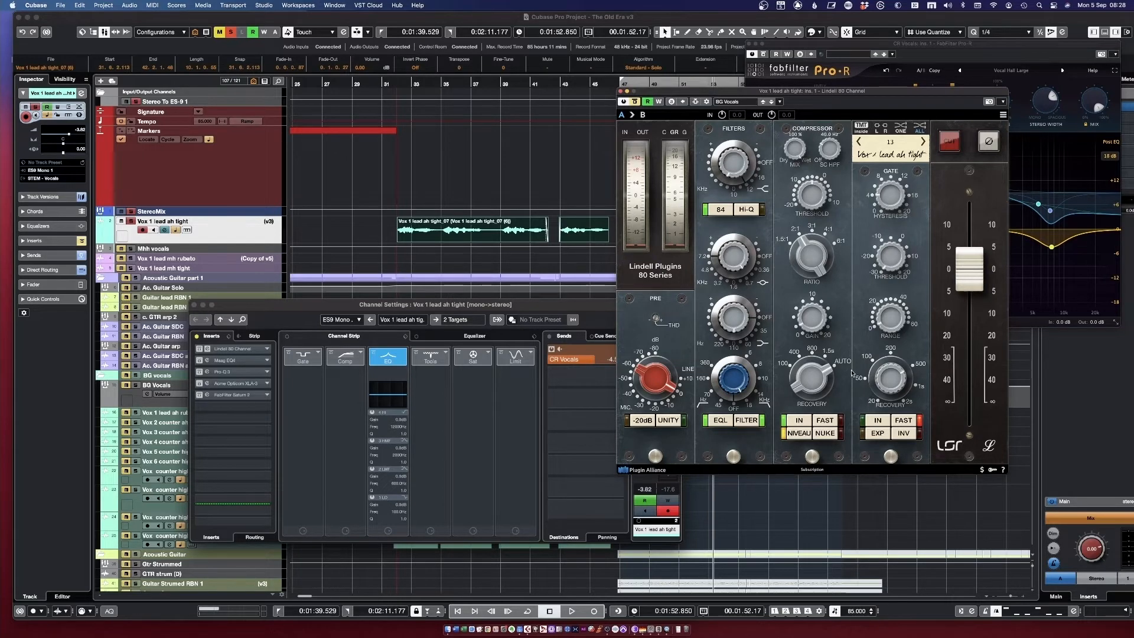
left_click(233, 349)
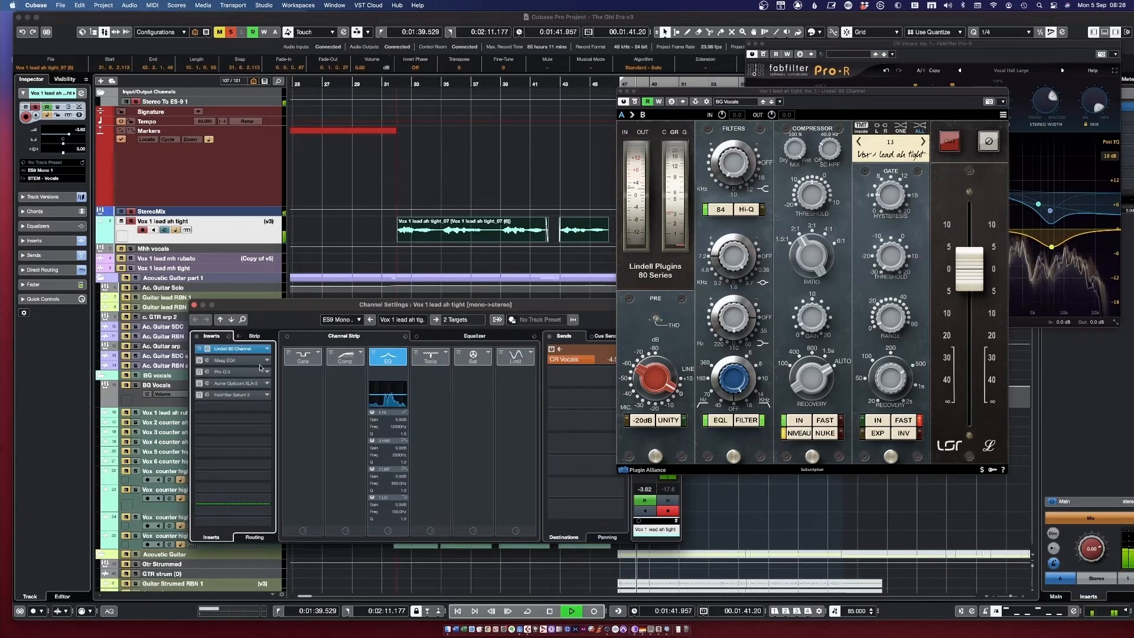
left_click(552, 349)
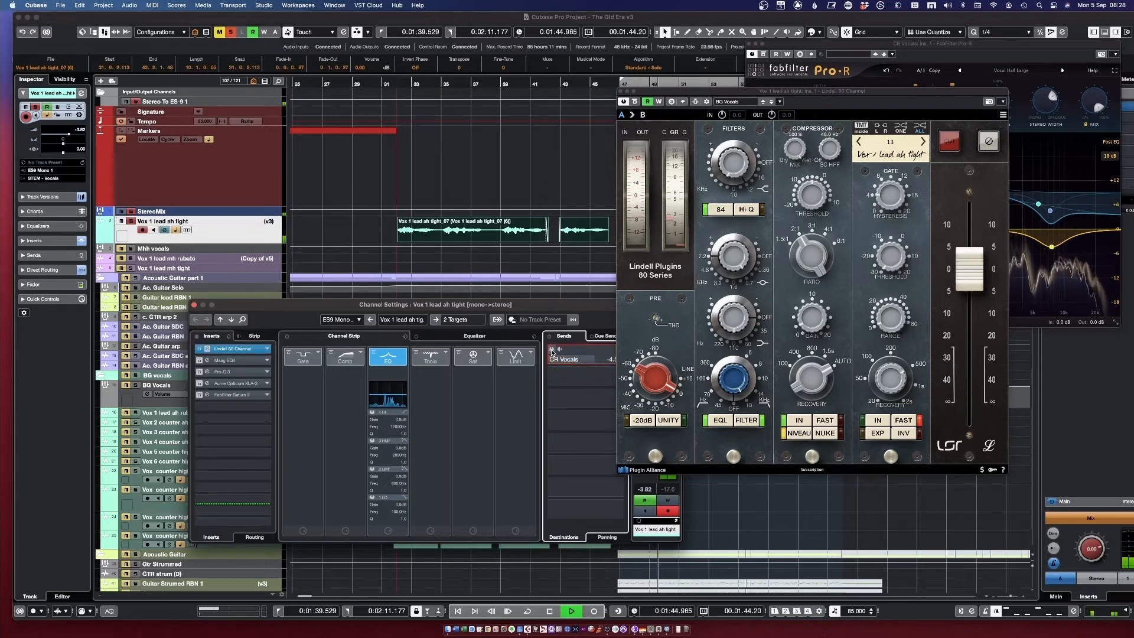
Compare Vox 1 lead ah tight with Lindell 80 Channel bypassed and active from bar 47, and activate the Maag EQ4 insert.
left_click(199, 349)
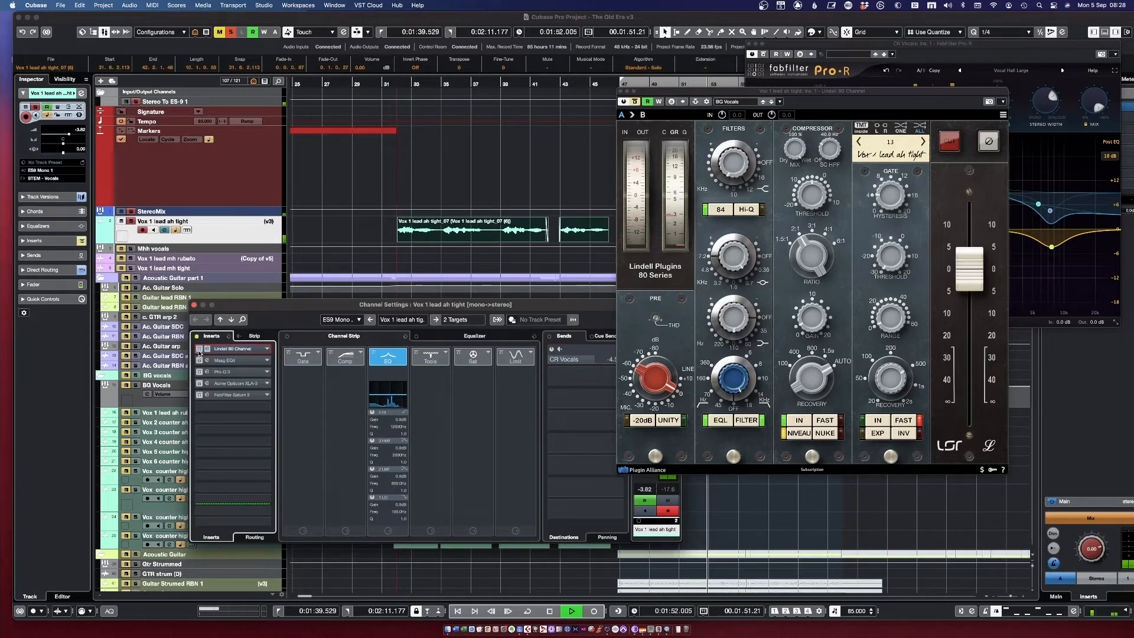
key("KP_1")
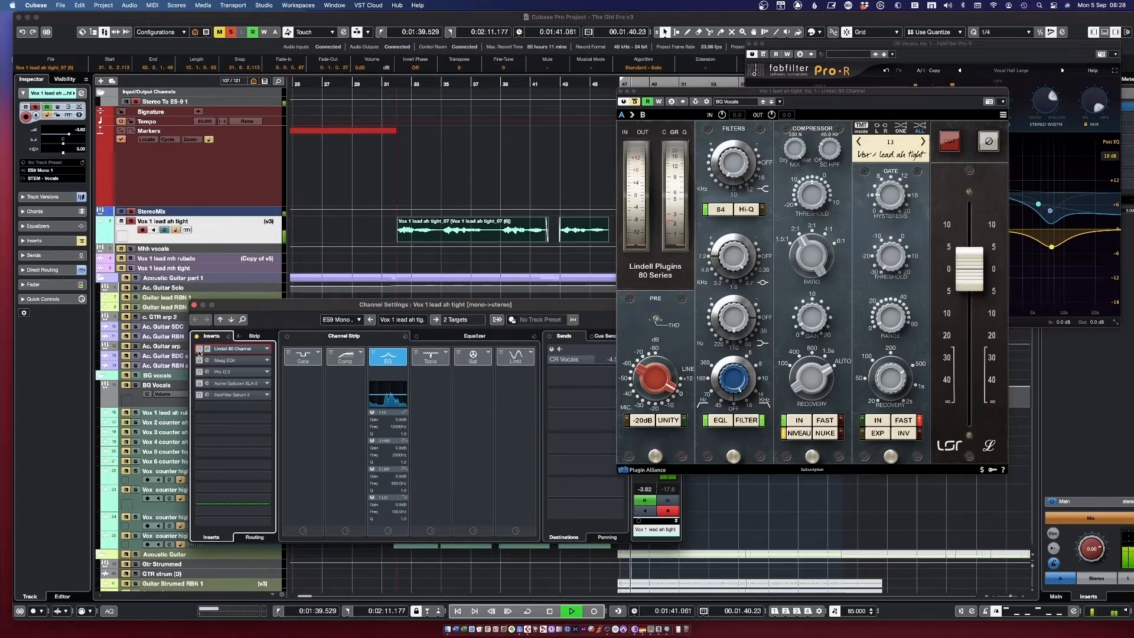
left_click(199, 352)
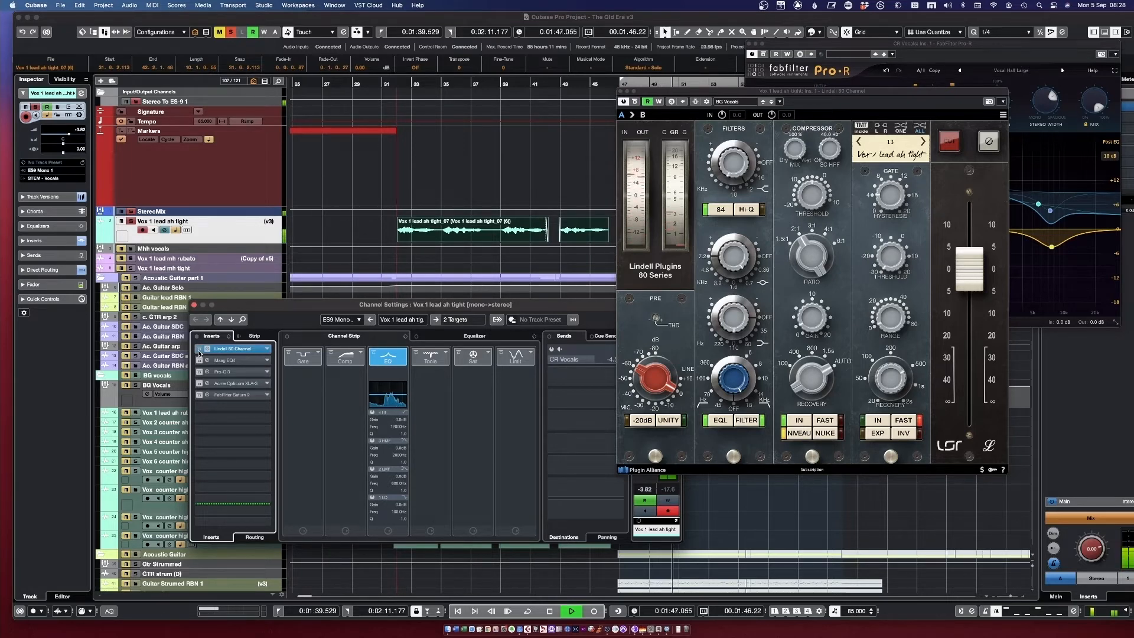
key("space")
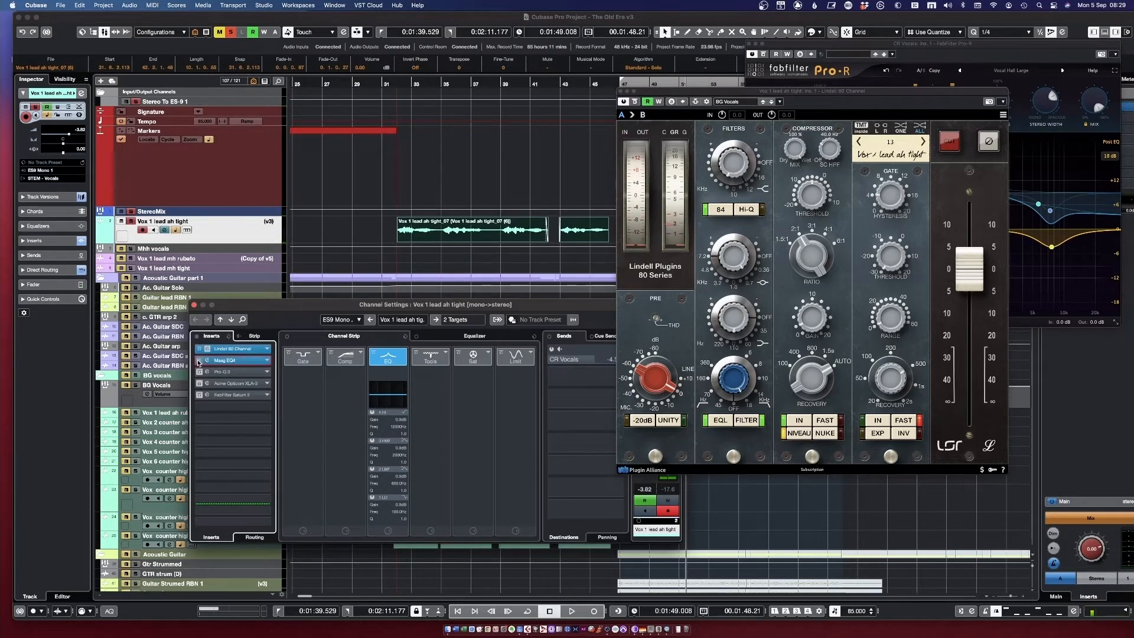
Open the Maag EQ4 in place of the Lindell window and compare Vox 1 lead ah tight with the EQ bypassed and active.
mouse_move(685, 95)
left_mouse_down()
mouse_move(323, 49)
mouse_move(532, 129)
mouse_move(679, 108)
left_mouse_up()
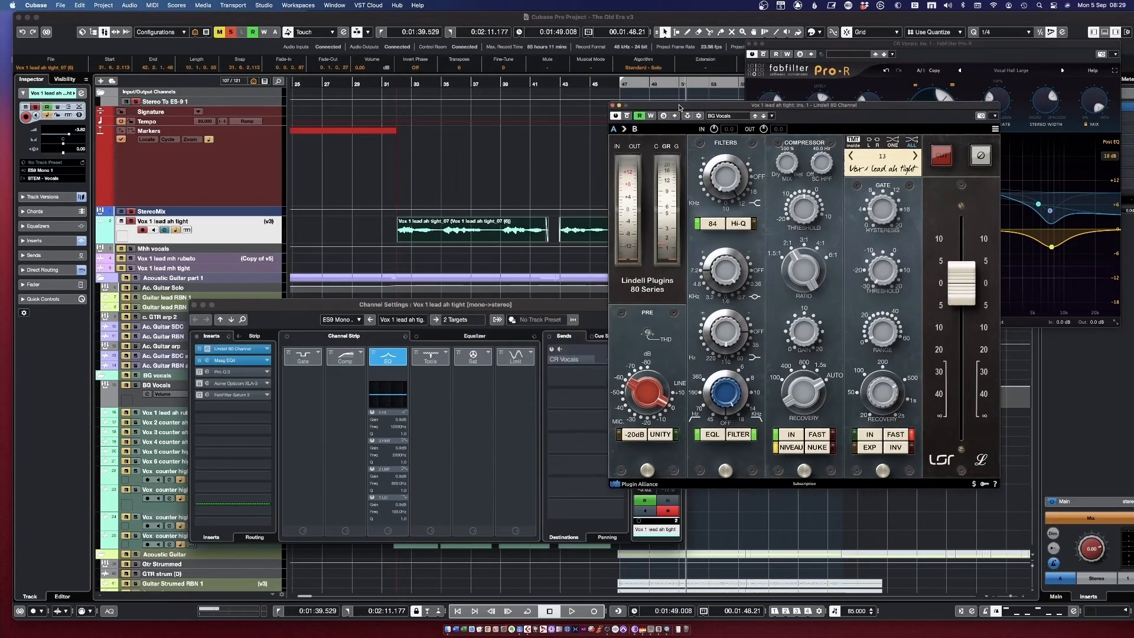
left_click(209, 360)
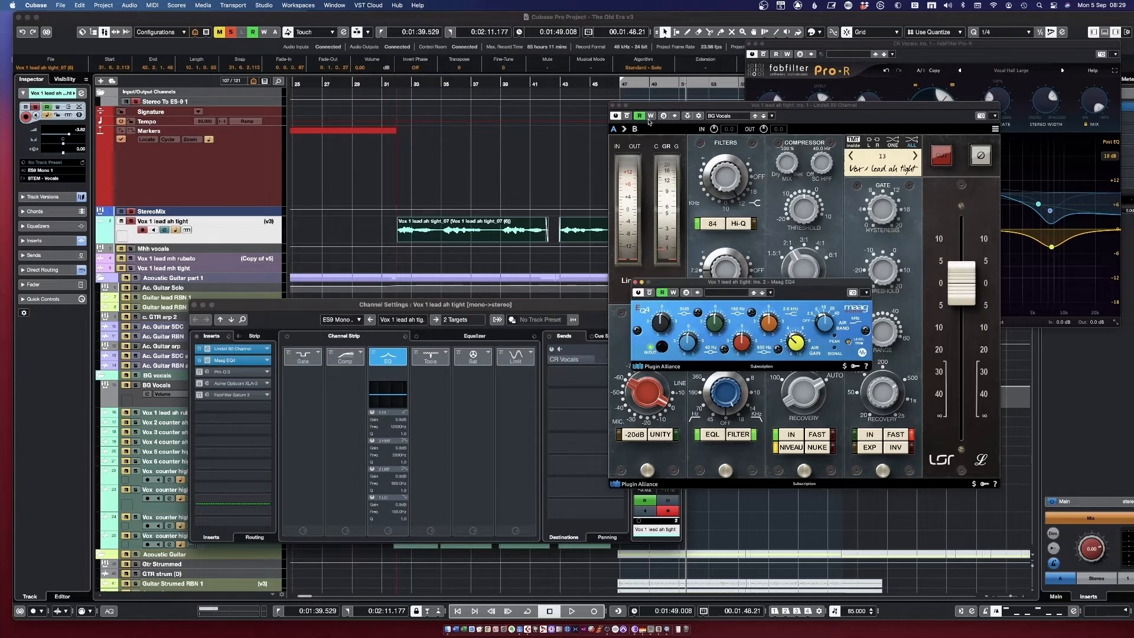
left_click(613, 106)
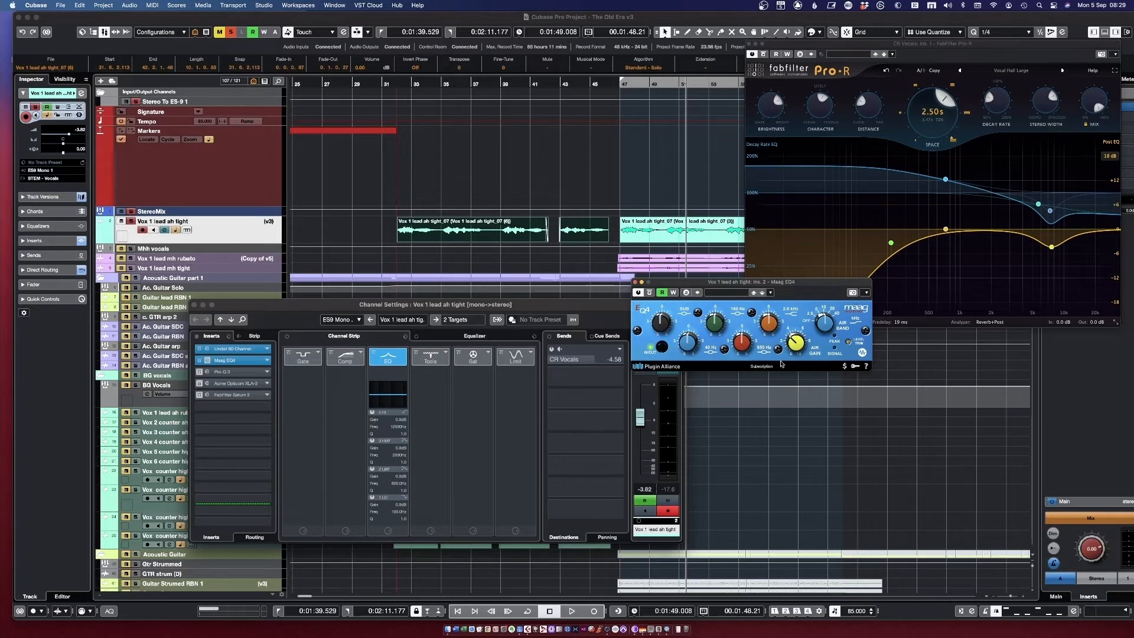
key("space")
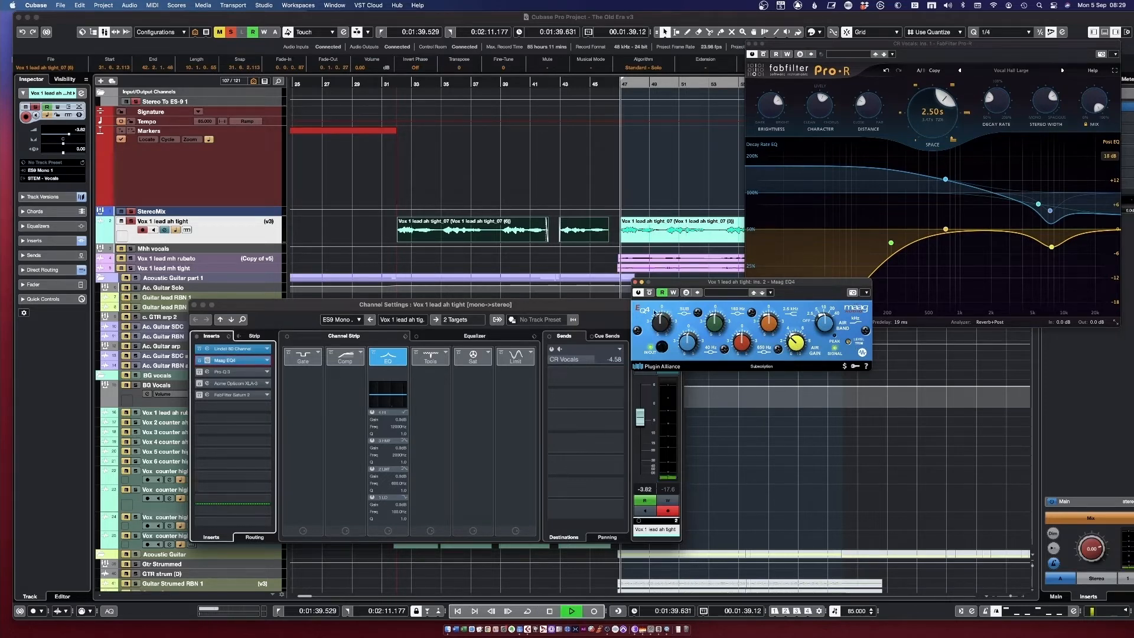
left_click(638, 293)
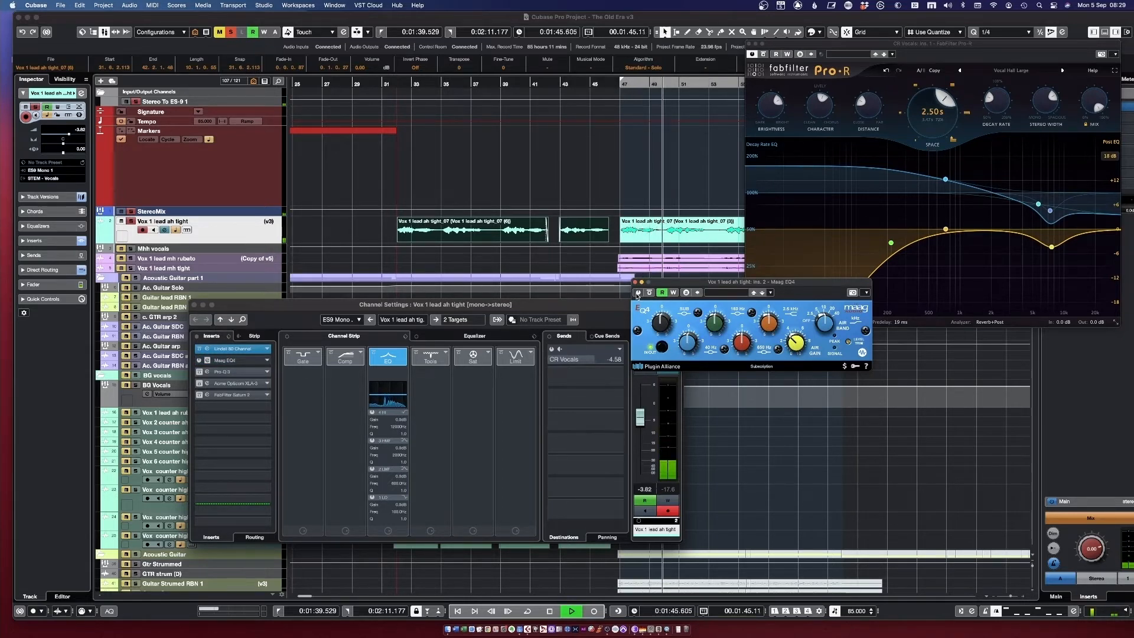
left_click(637, 293)
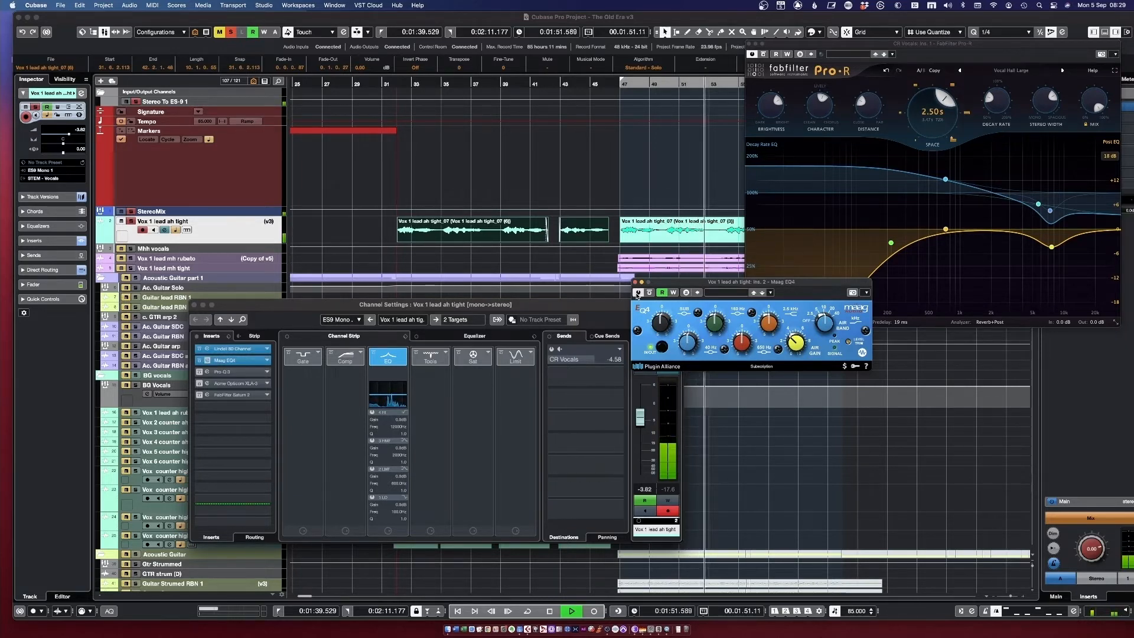
key("space")
Reopen the Lindell 80 Channel beside the other plugins and adjust its compressor threshold while Vox 1 lead ah tight plays.
left_click(205, 349)
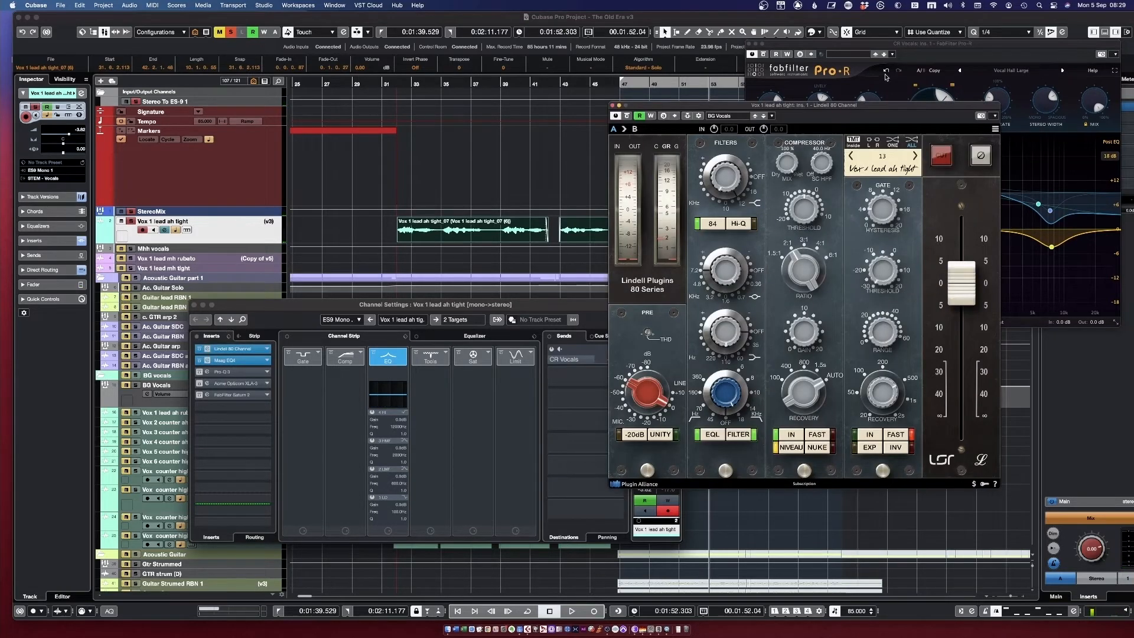
left_click_drag(888, 109, 521, 33)
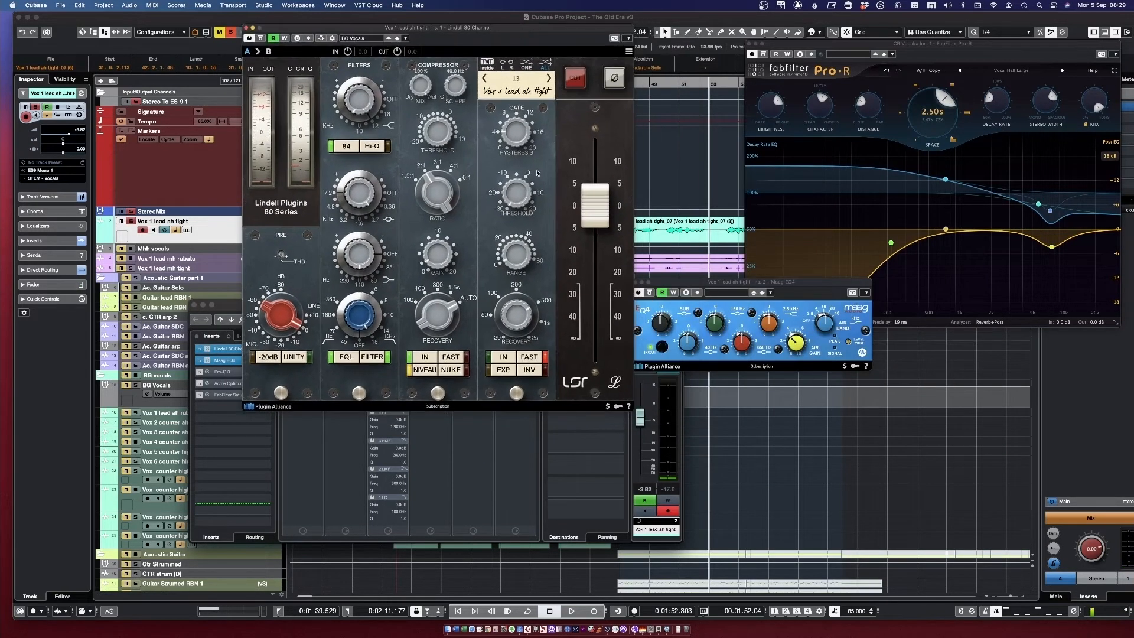
key("space")
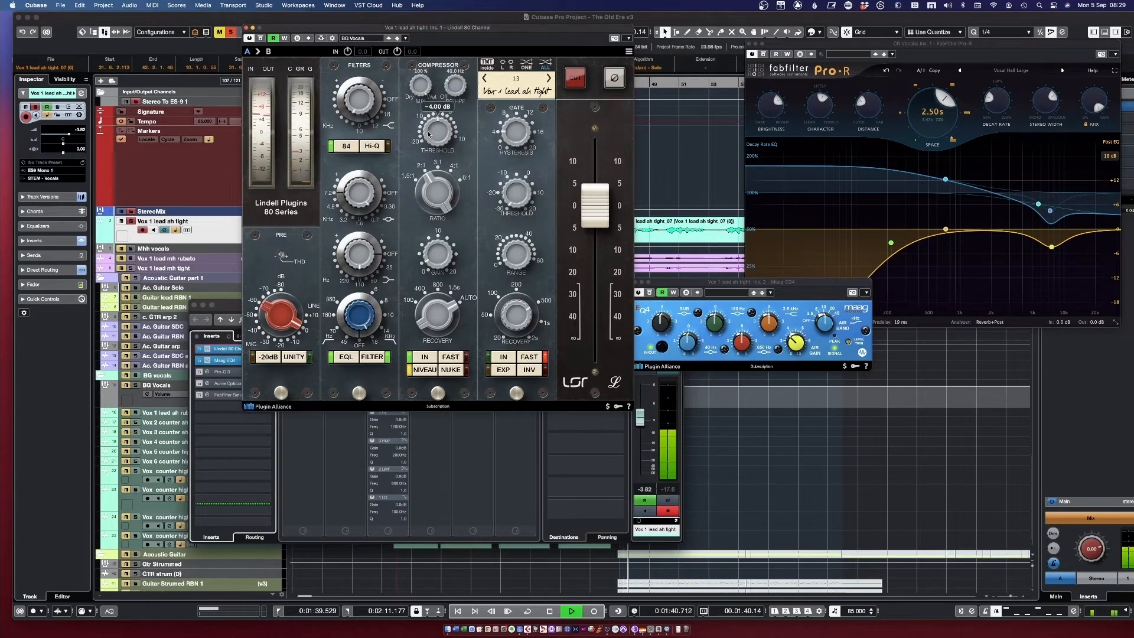
left_click_drag(430, 131, 431, 125)
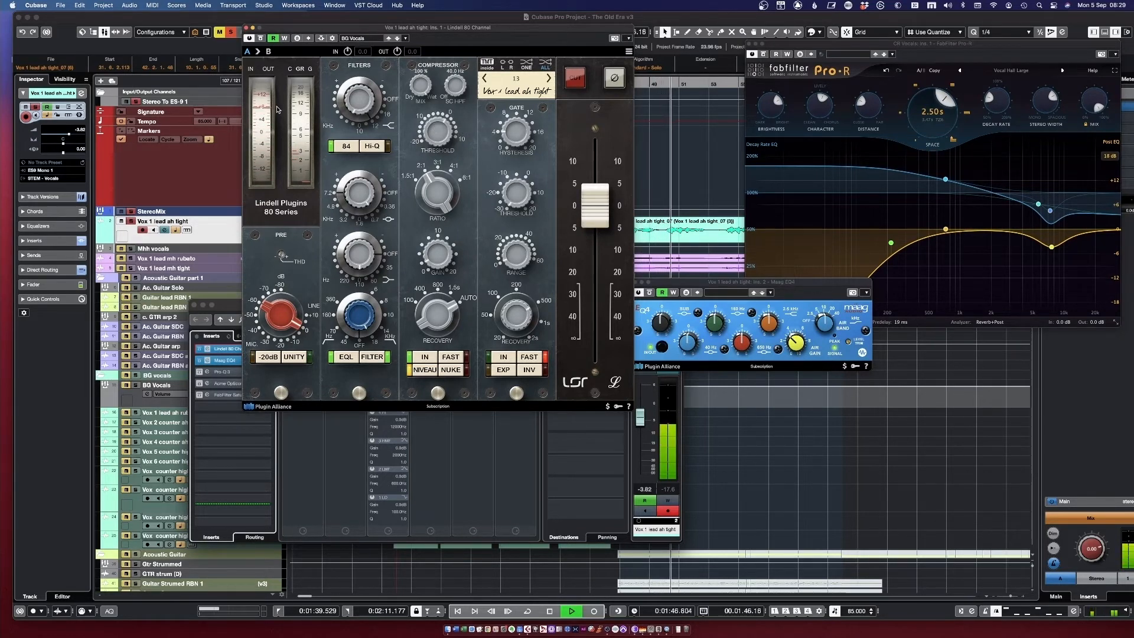
Close the Lindell 80 Channel window, and activate and open the Pro-Q 3 insert on Vox 1 lead ah tight.
key("space")
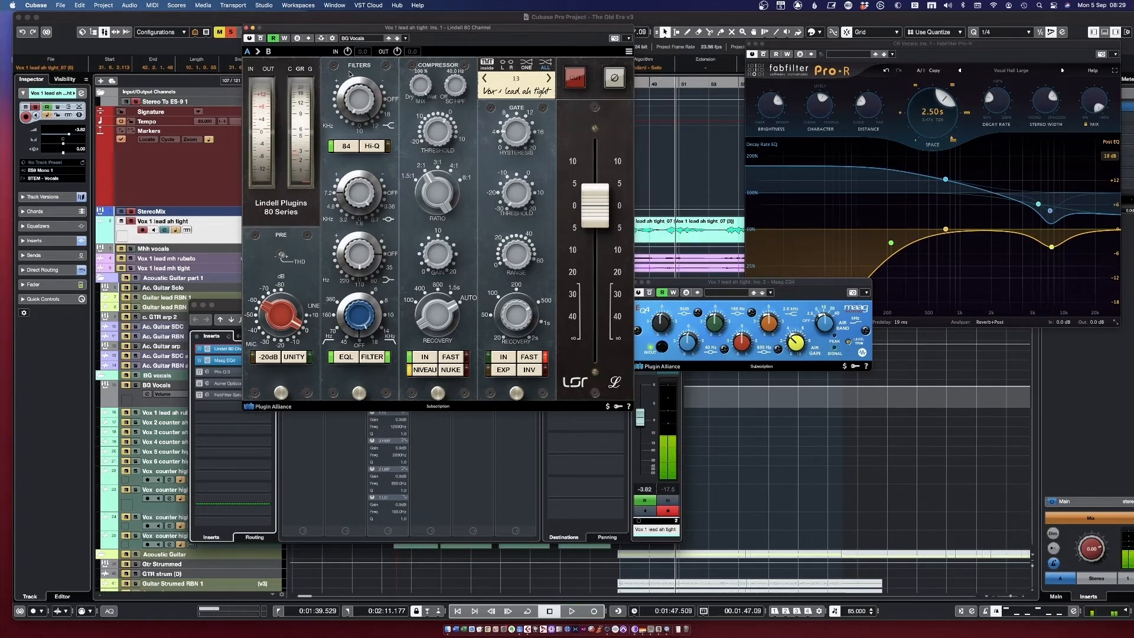
left_click(246, 28)
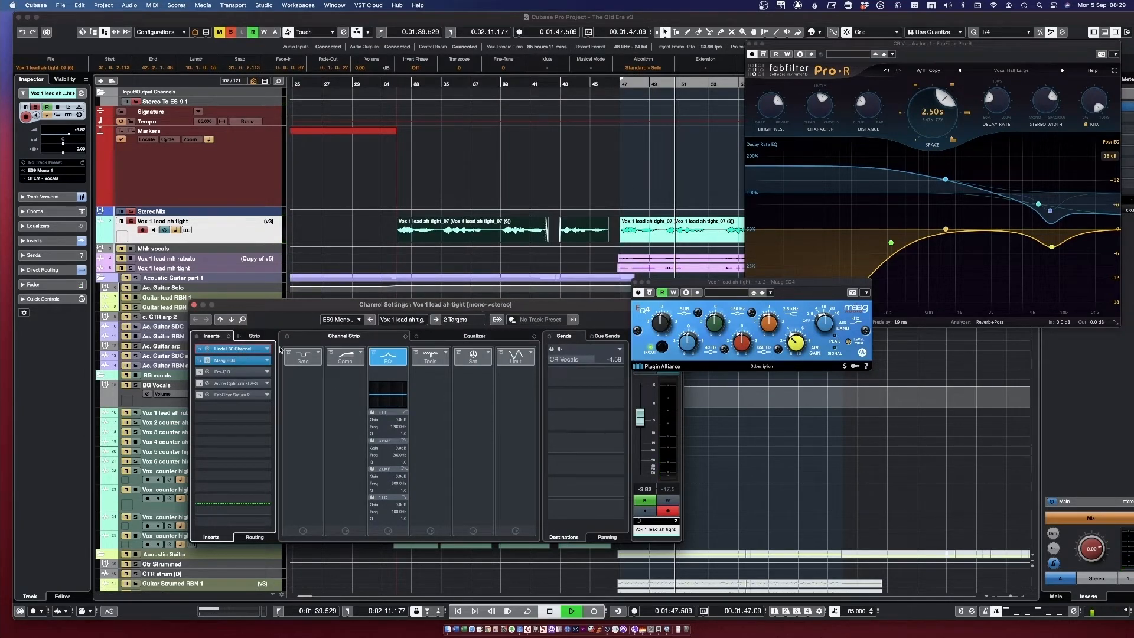
left_click(199, 373)
left_click(206, 373)
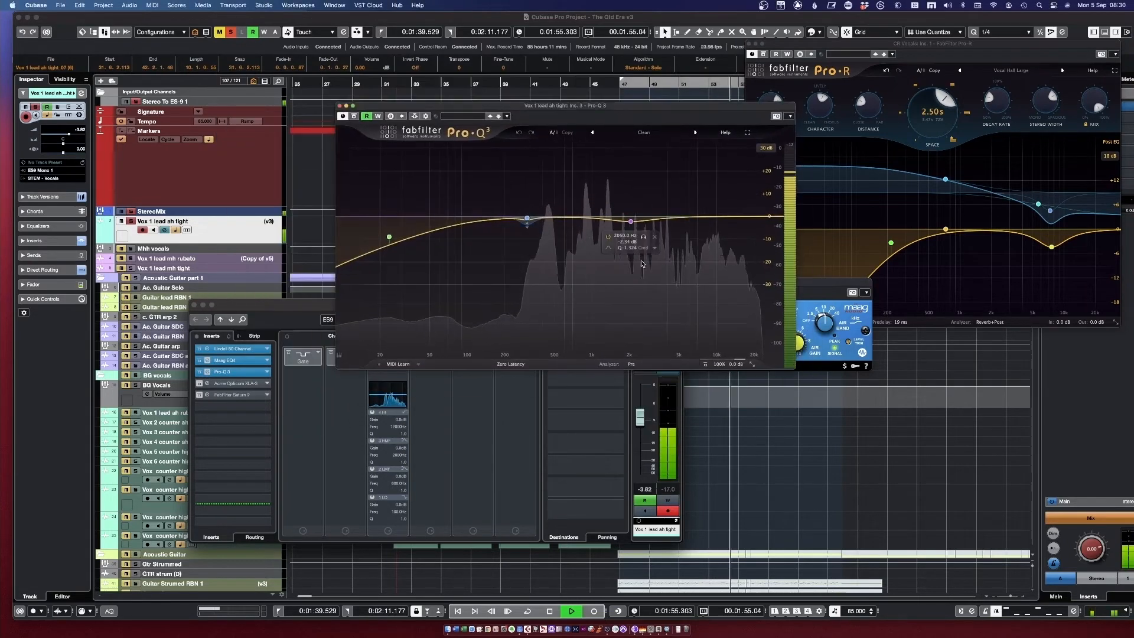
Deepen the upper-mid dip in Pro-Q 3 and move its low cut to about 25 Hz, trying an 18 dB/oct slope.
mouse_move(631, 221)
left_mouse_down()
mouse_move(630, 145)
mouse_move(630, 225)
left_mouse_up()
left_click_drag(622, 310, 624, 327)
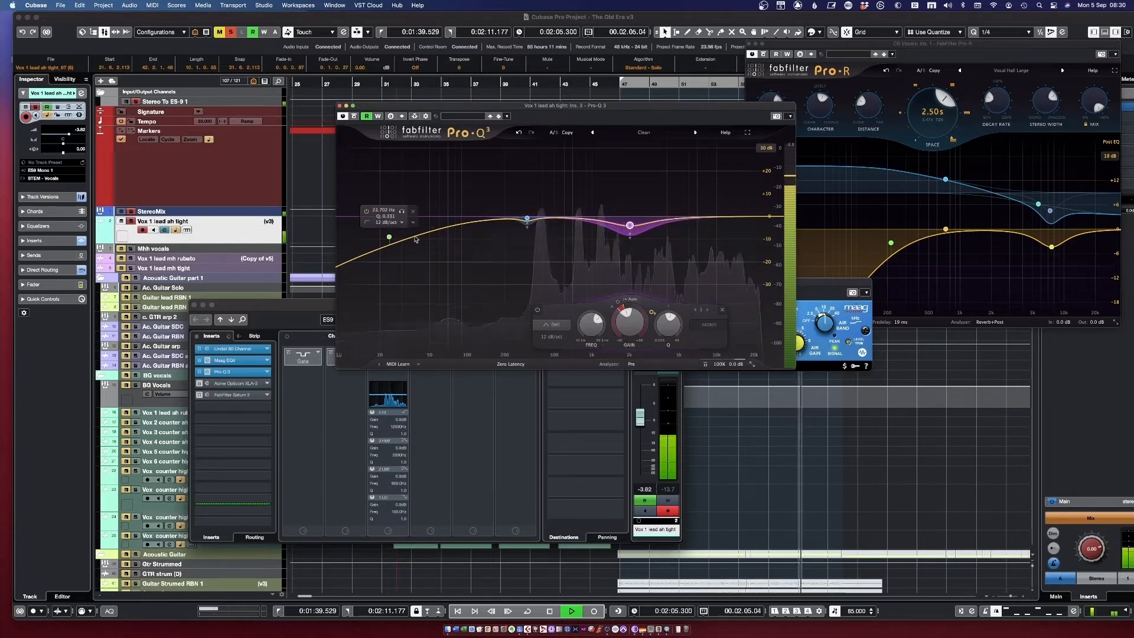
left_click_drag(389, 236, 392, 237)
left_click(365, 324)
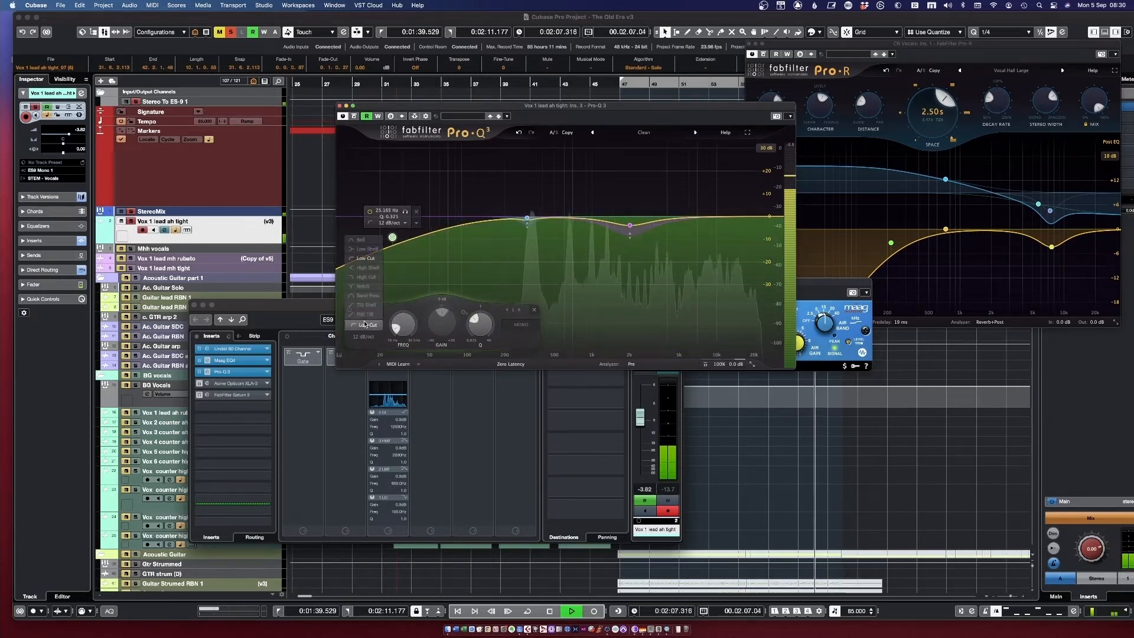
left_click(365, 325)
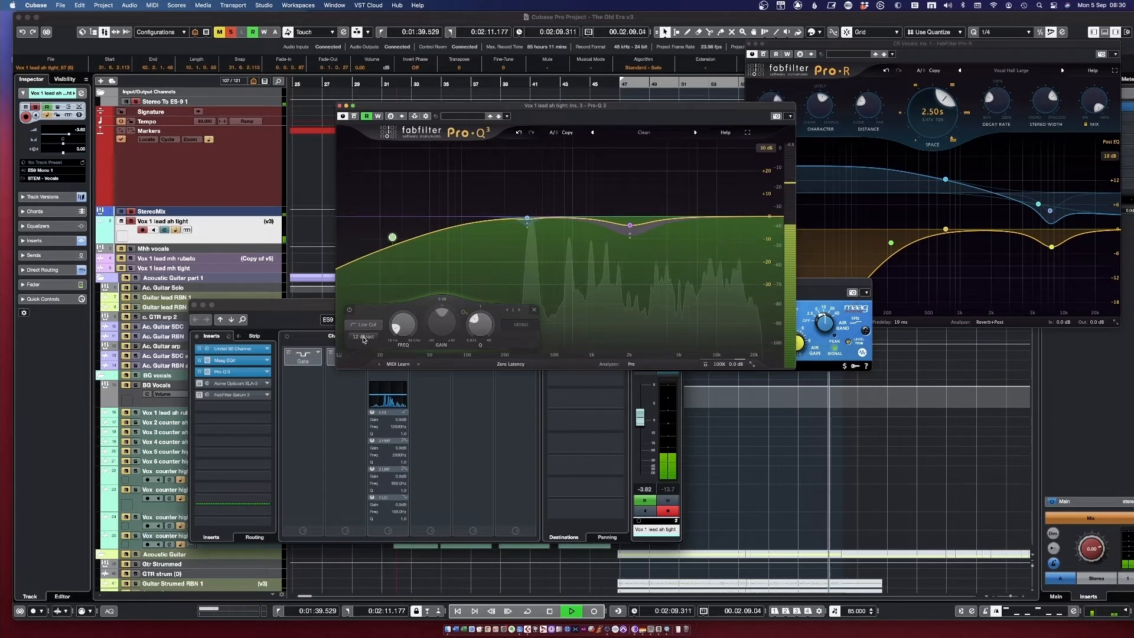
left_click(364, 339)
left_click(365, 368)
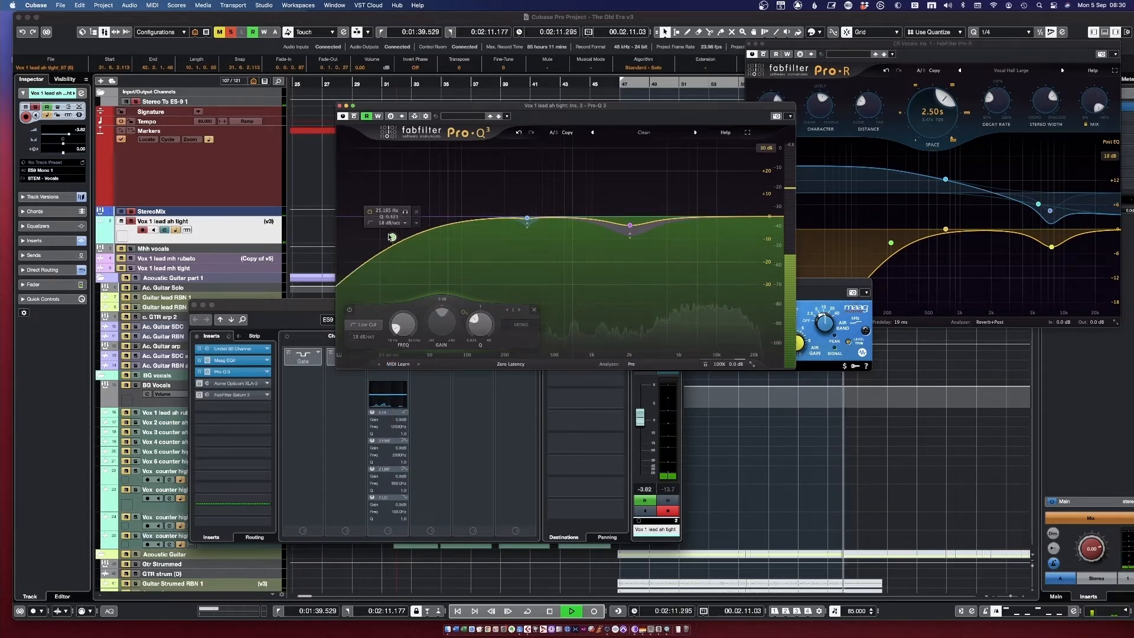
left_click(364, 336)
left_click(370, 378)
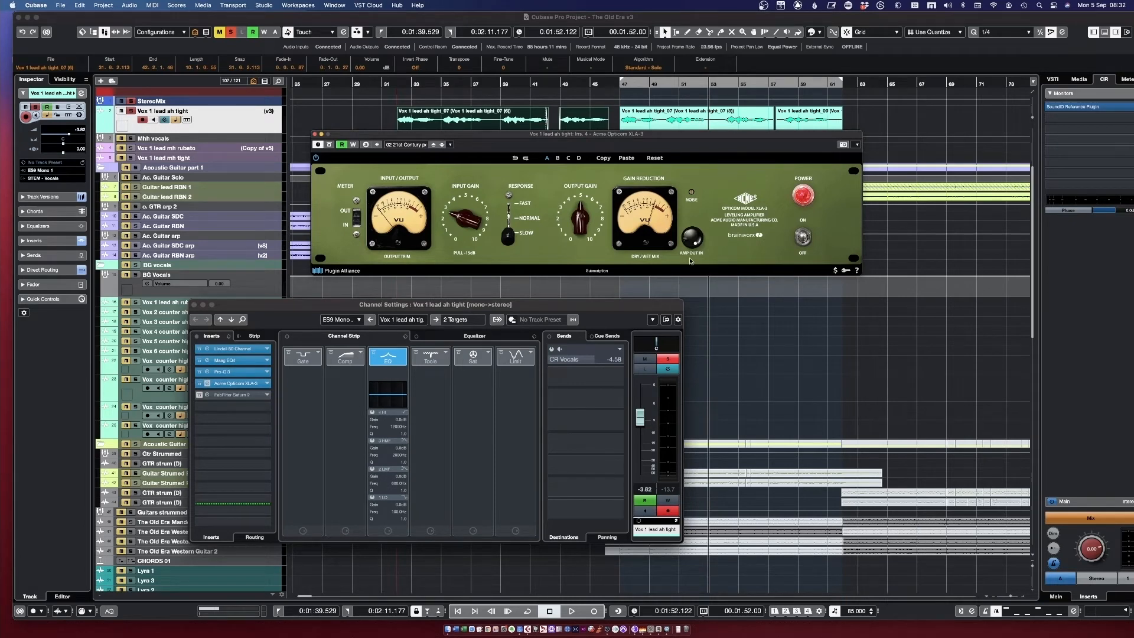
Play the soloed Vox 1 lead ah tight through the Acme Opticom XLA-3 in short passages.
key("space")
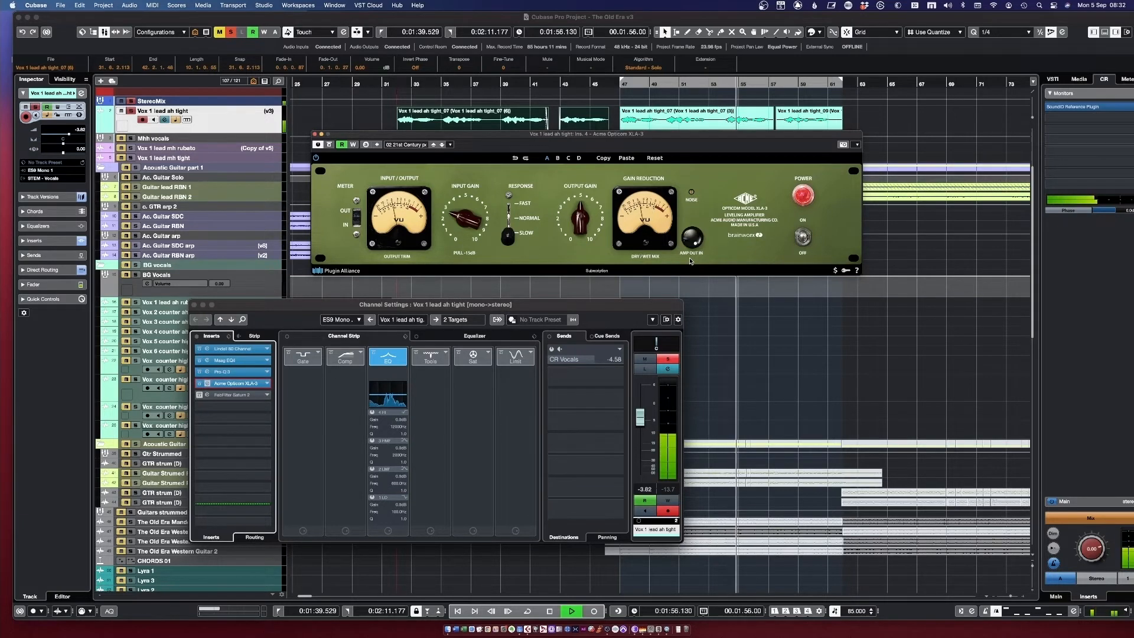
key("space")
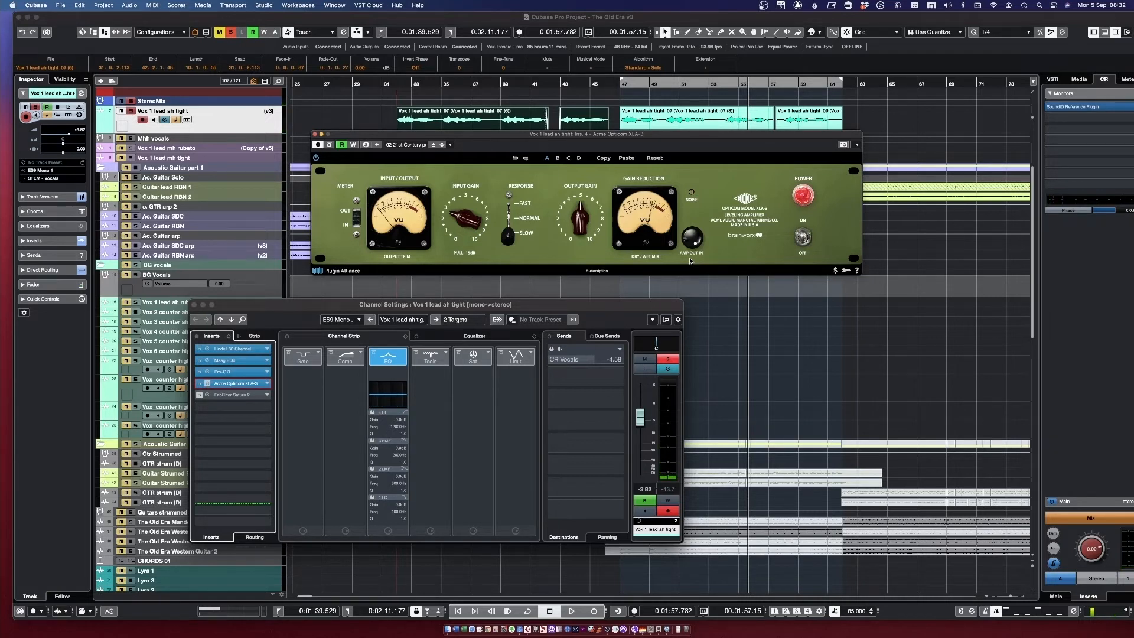
key("space")
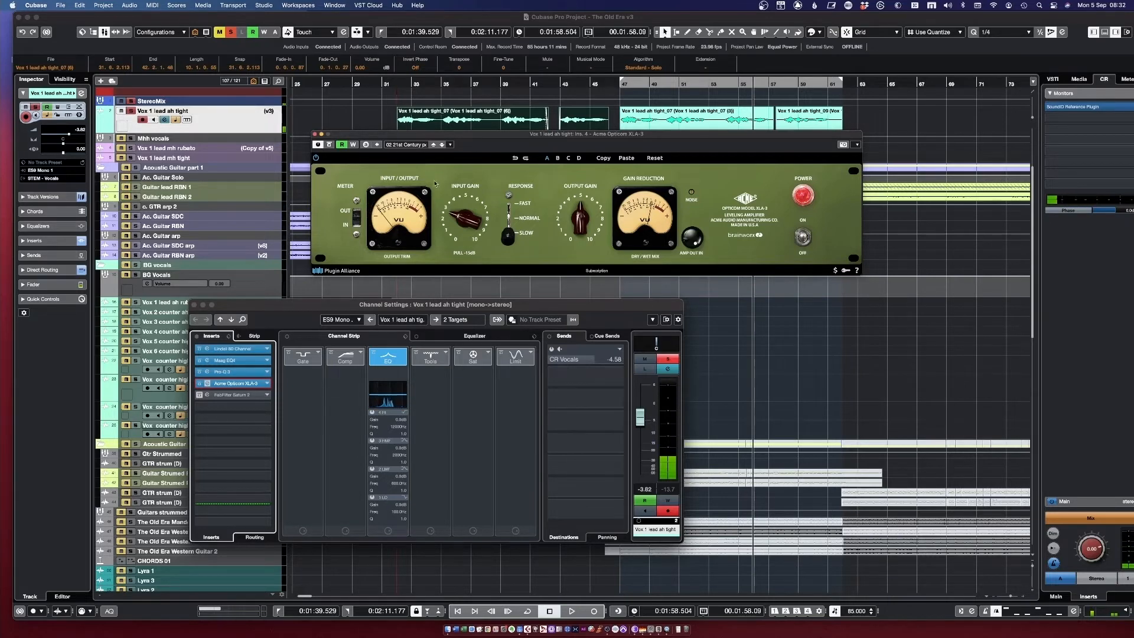
Unsolo Vox 1 lead ah tight and compare the Acme Opticom XLA-3 off and on in the full mix from bar 47.
left_click(131, 111)
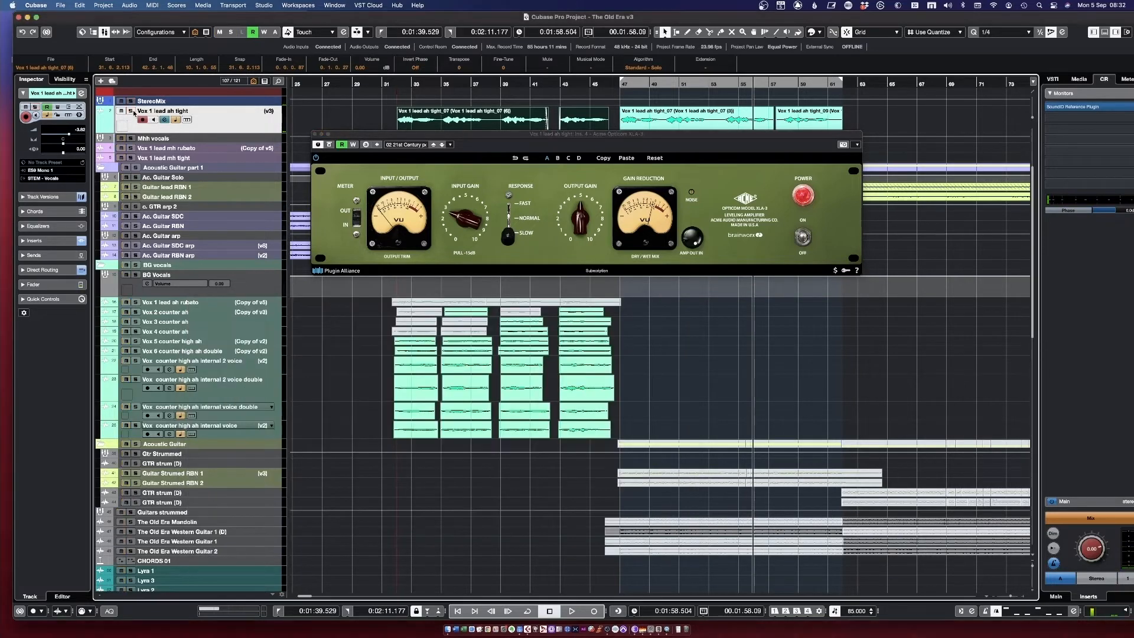
key("space")
key("l")
key("KP_1")
key("space")
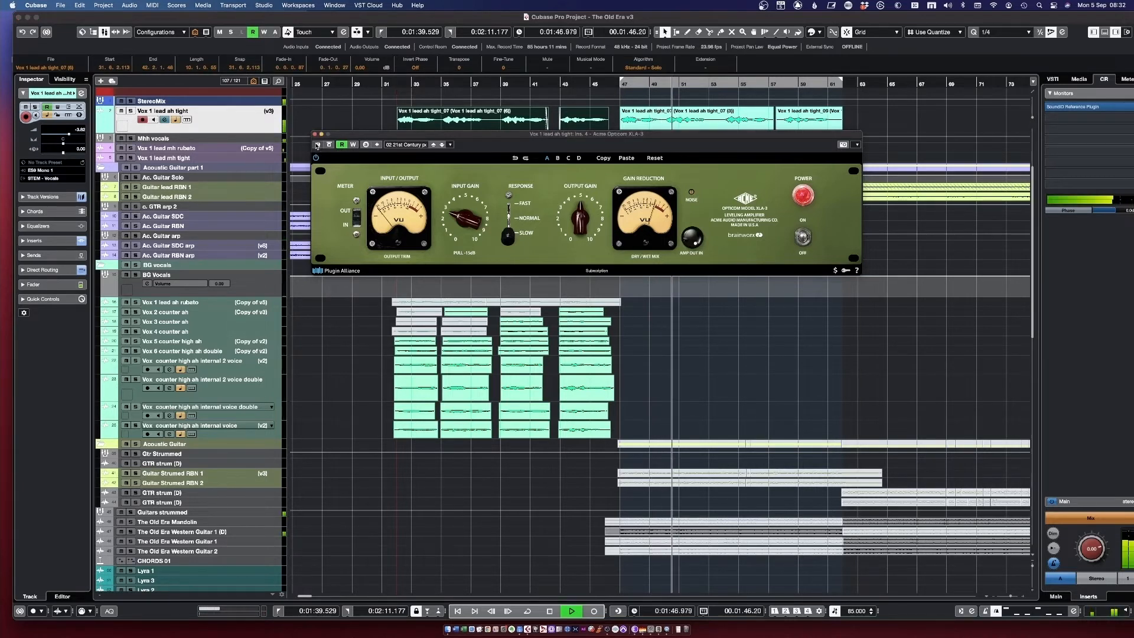
left_click(317, 146)
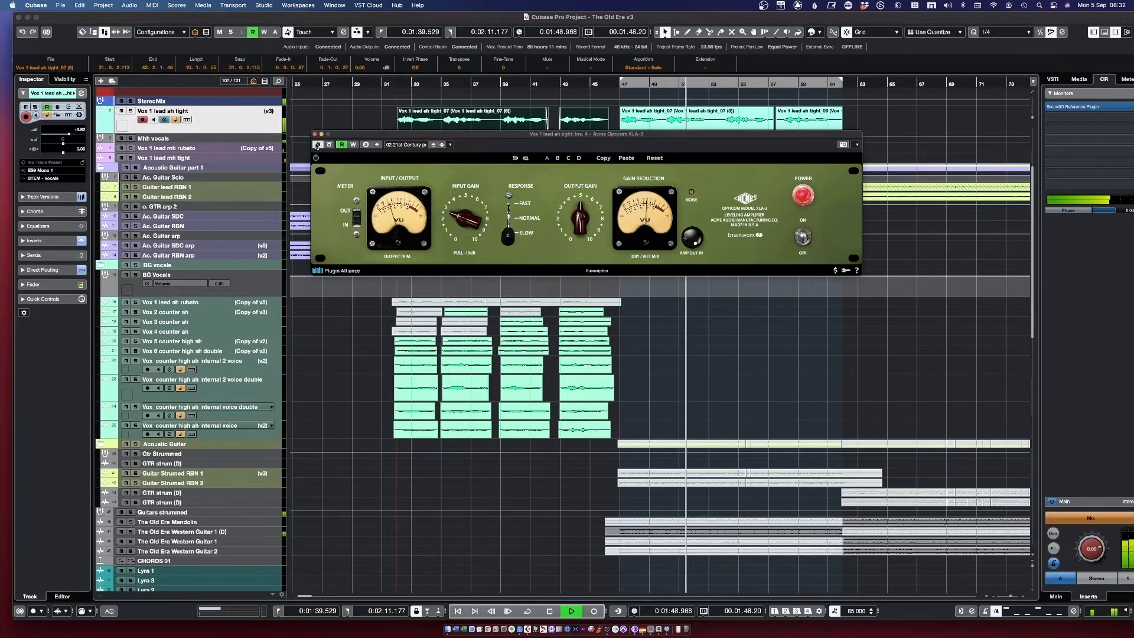
key("KP_1")
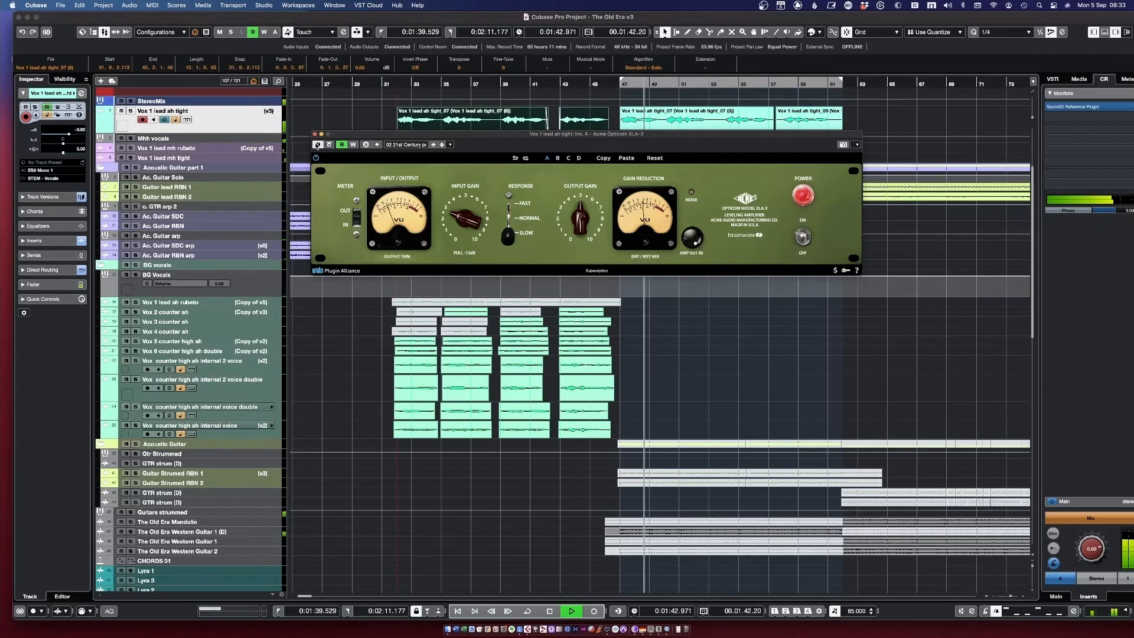
key("space")
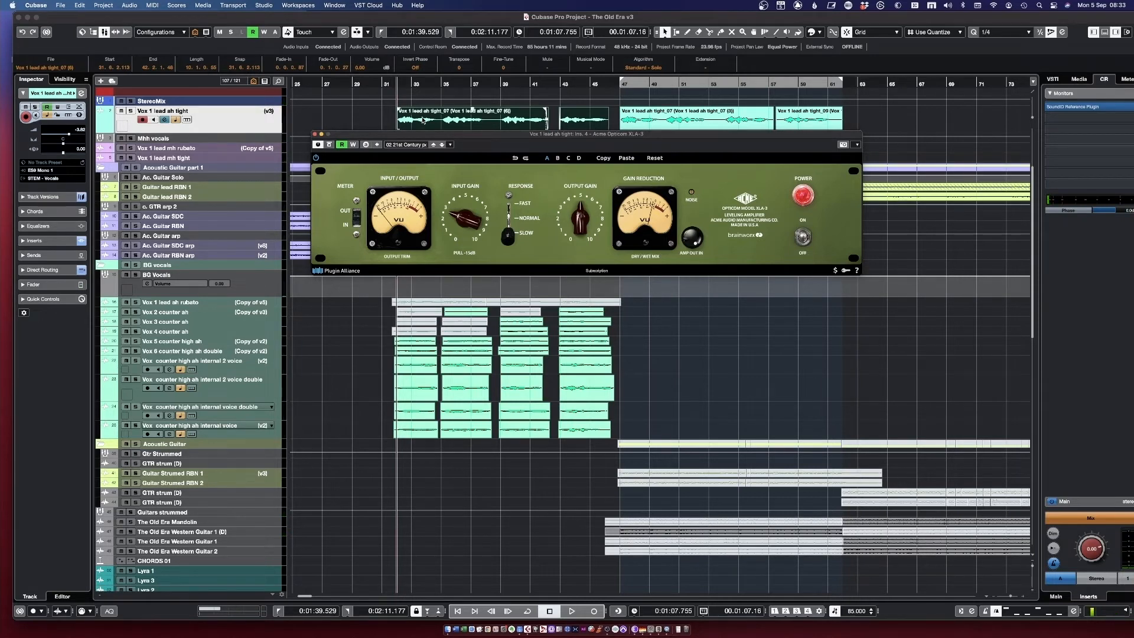
Play the full mix from about bar 32 and compare the earlier vocal section with the Acme Opticom XLA-3 toggled.
left_click(398, 85)
key("space")
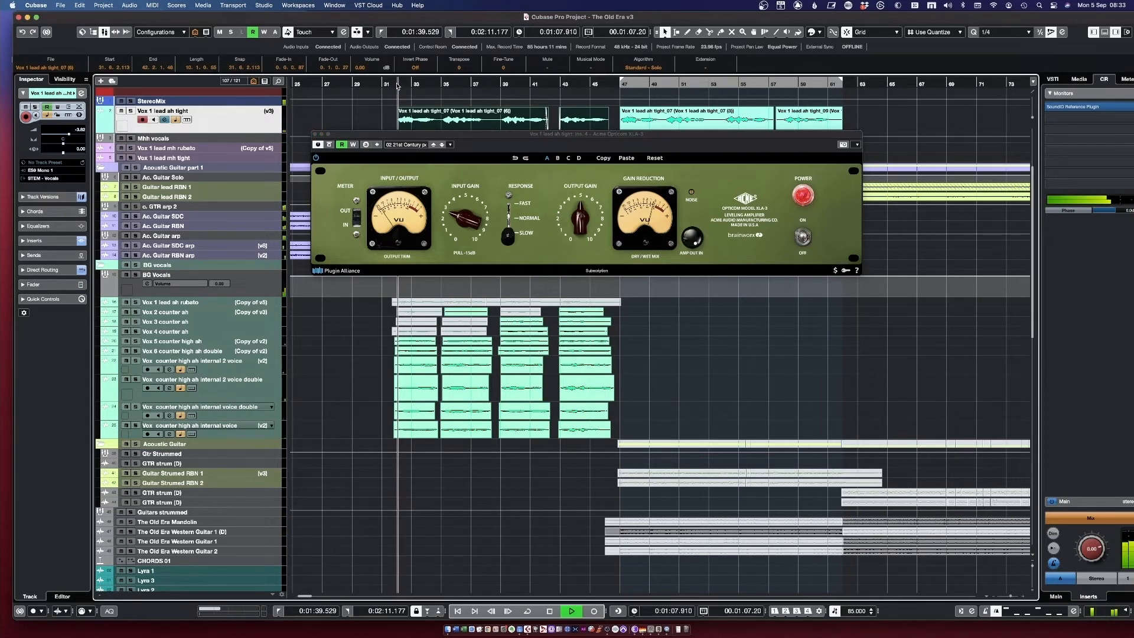
left_click(324, 151)
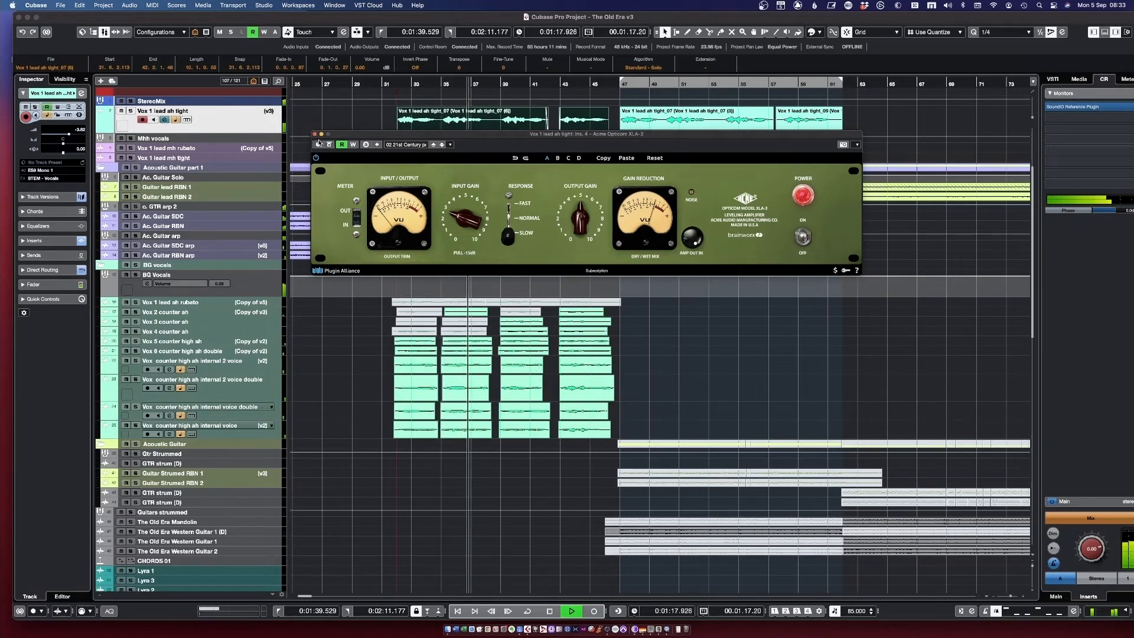
key("space")
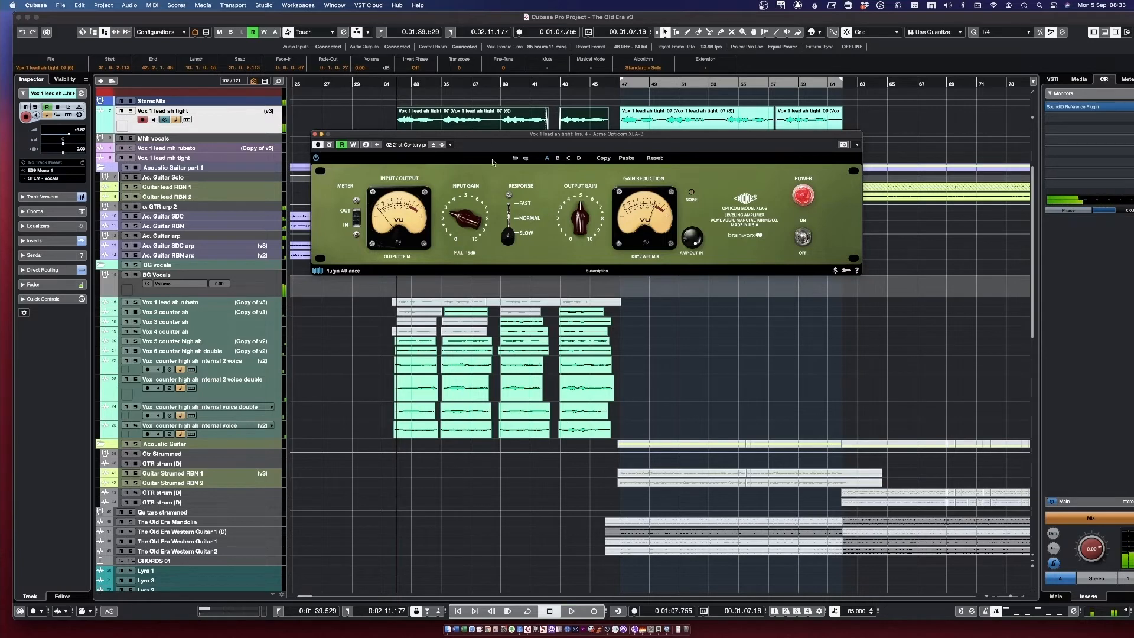
Move the XLA-3 window below the vocal track and assign the Acme Opticom XLA-3 Bypass parameter to the track's automation lane.
left_click_drag(506, 137, 533, 353)
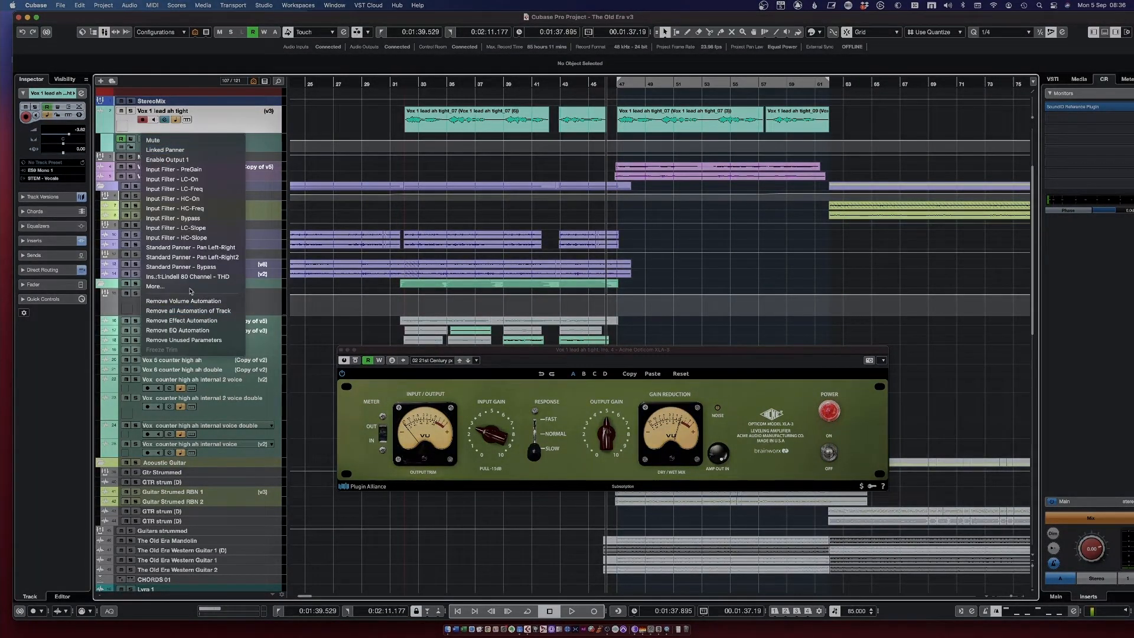
left_click(189, 288)
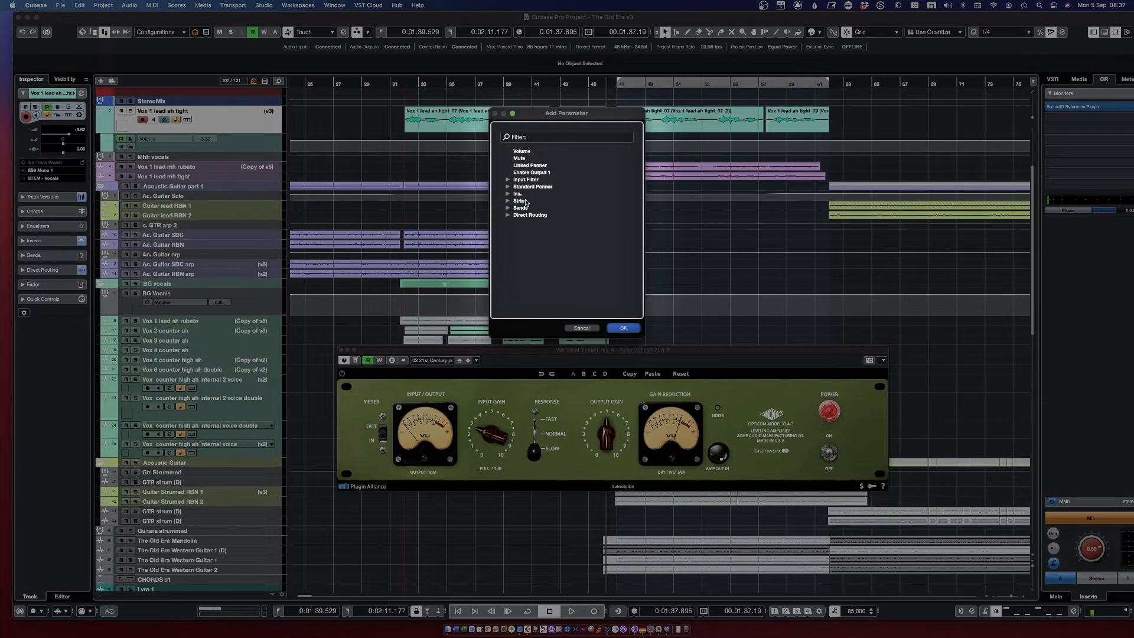
left_click(507, 194)
left_click(516, 223)
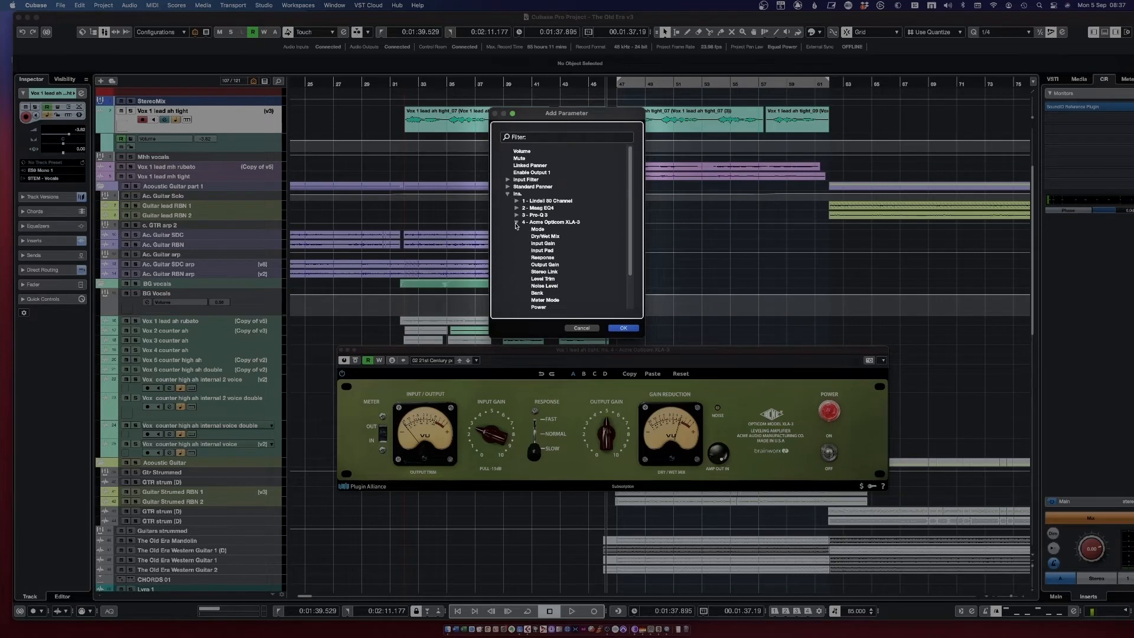
scroll(563, 254, "down", 2)
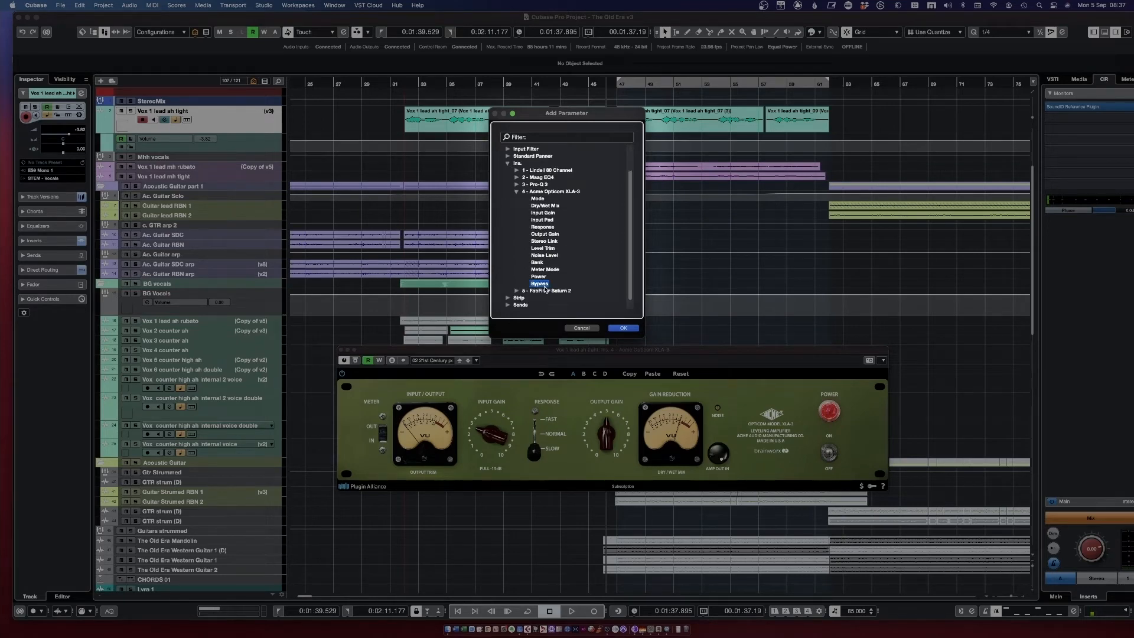
left_click(632, 330)
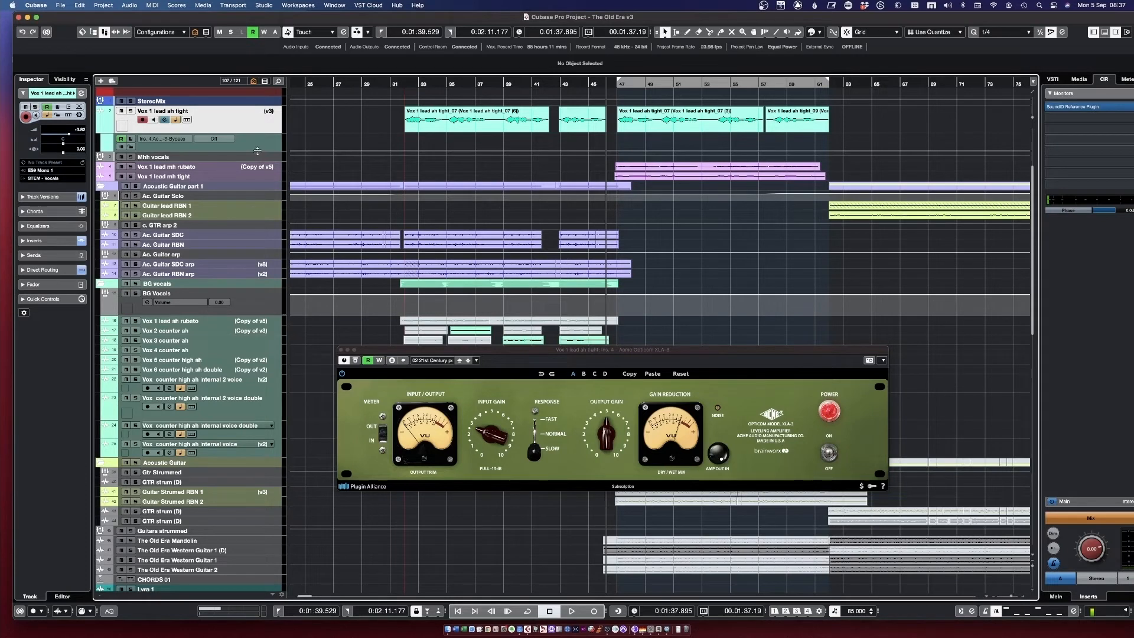
Enlarge the Bypass automation lane and automate the XLA-3 bypass to On before the bar 47 vocal section and Off from there.
left_click_drag(257, 151, 267, 193)
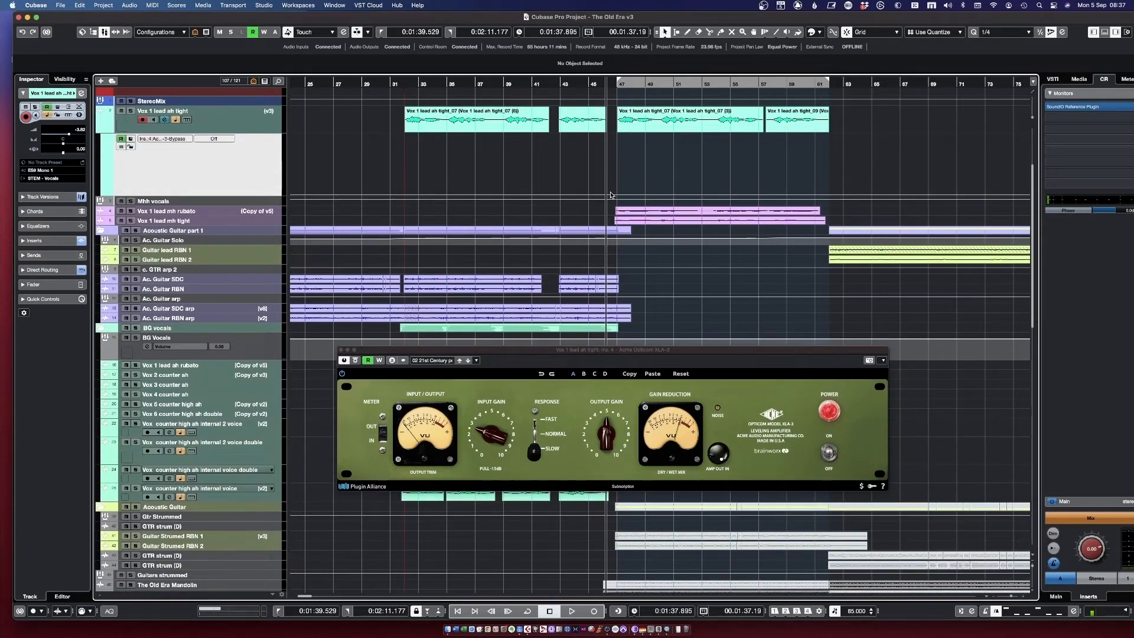
left_click(611, 194)
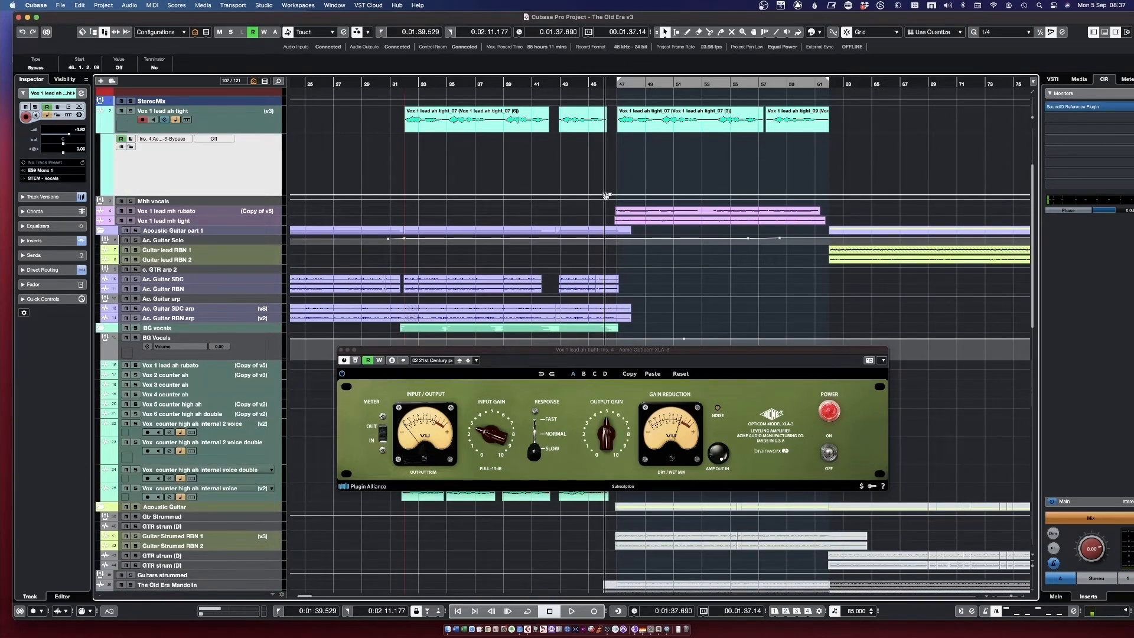
left_click(594, 138)
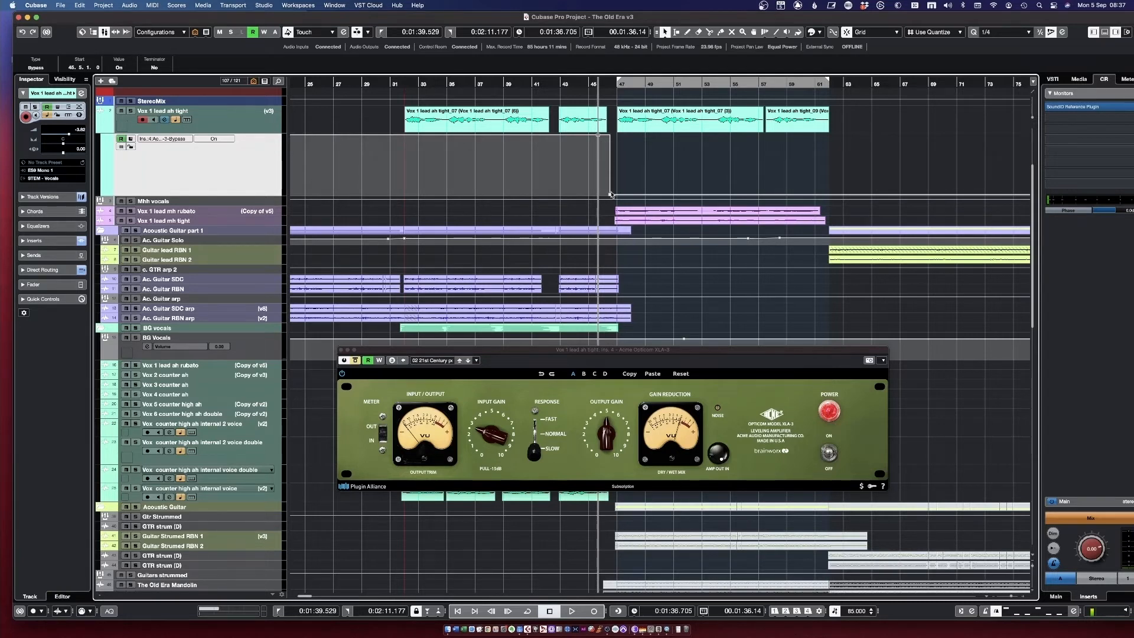
left_click_drag(610, 198, 612, 197)
Play the song across the automated bypass change near bar 47 and hide the automation lane of Vox 1 lead ah tight.
left_click(561, 85)
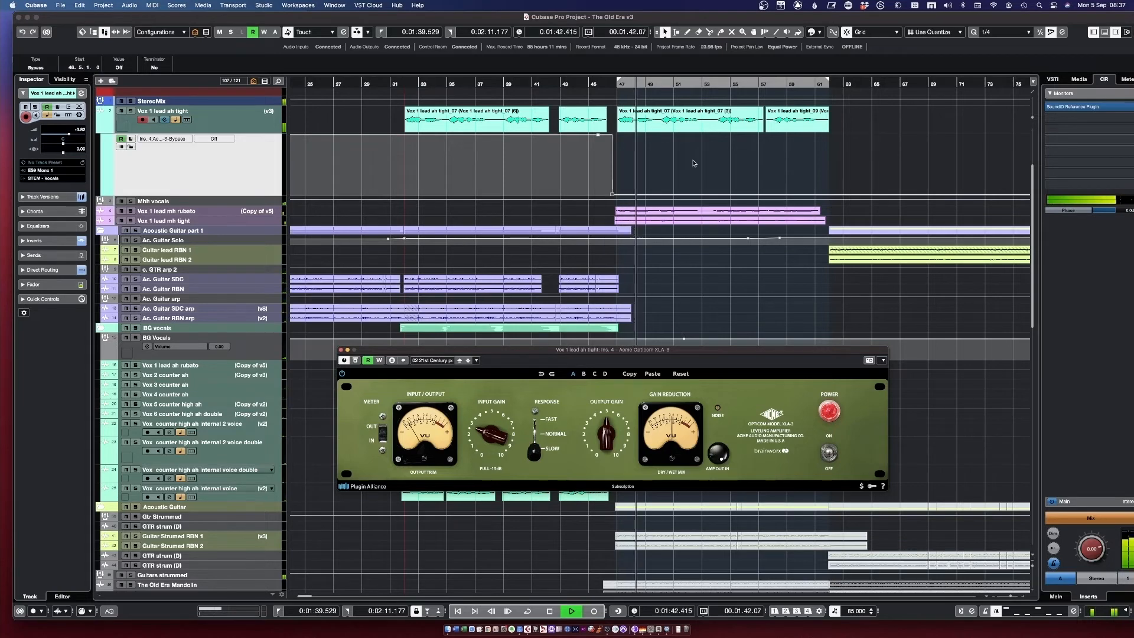
key("space")
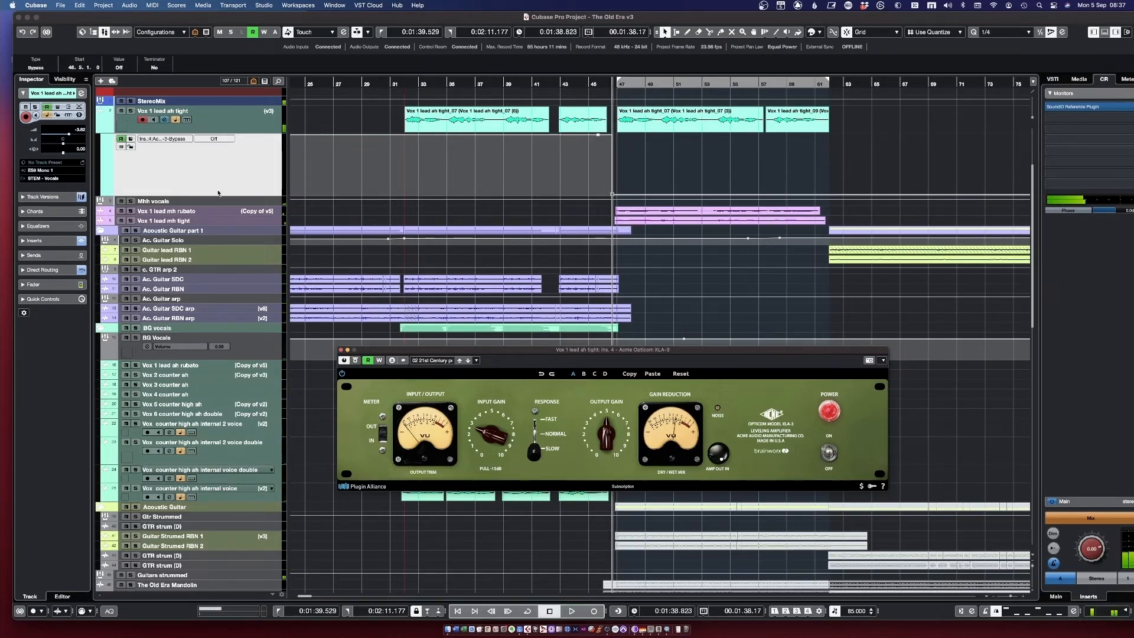
left_click(99, 130)
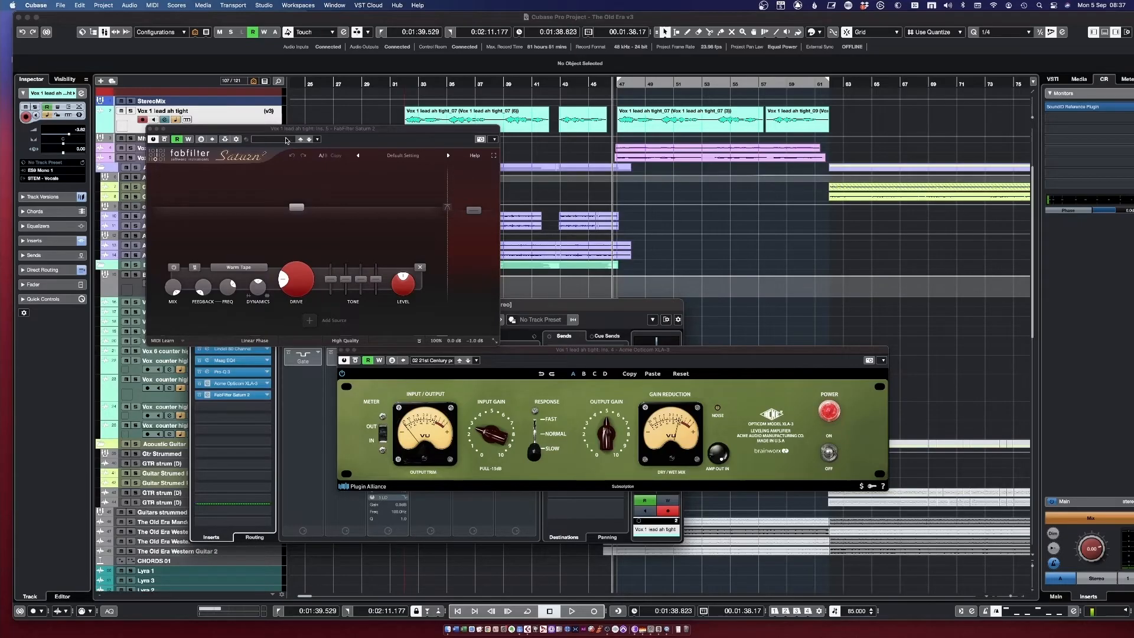
Move the FabFilter Saturn 2 window off the track list and play the soloed Vox 1 lead ah tight from bar 47.
left_click_drag(286, 129, 461, 167)
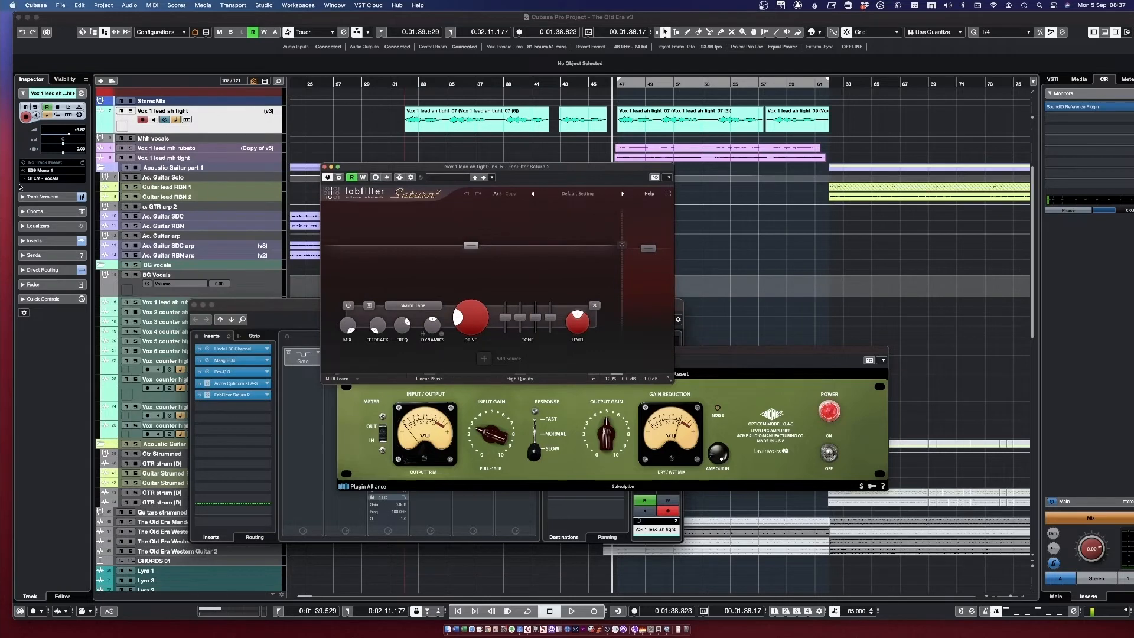
left_click(130, 111)
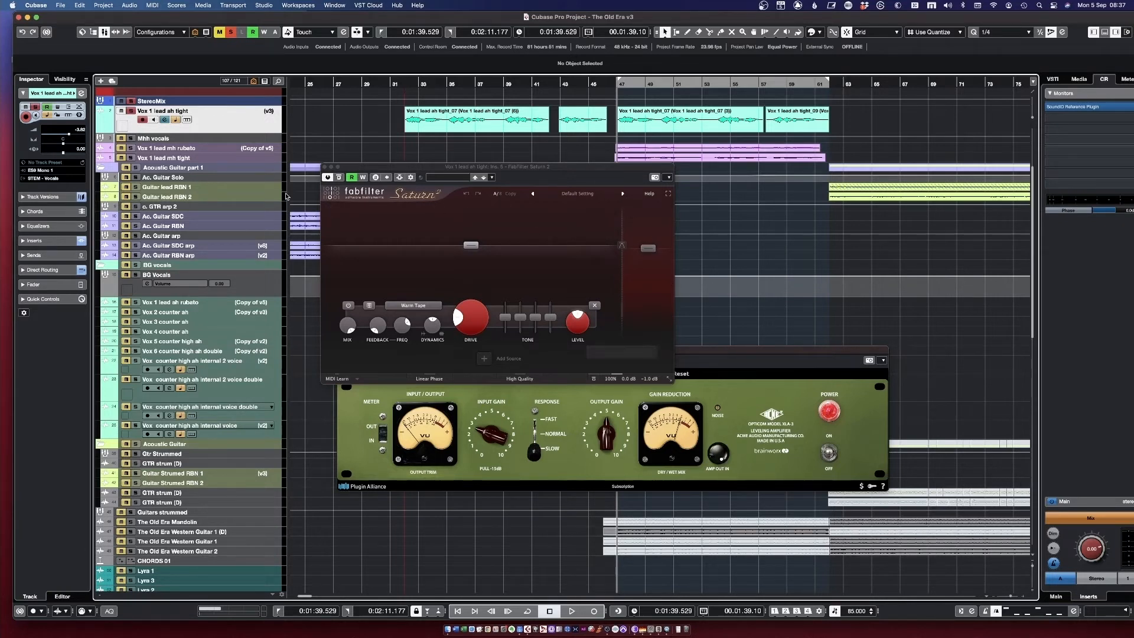
key("space")
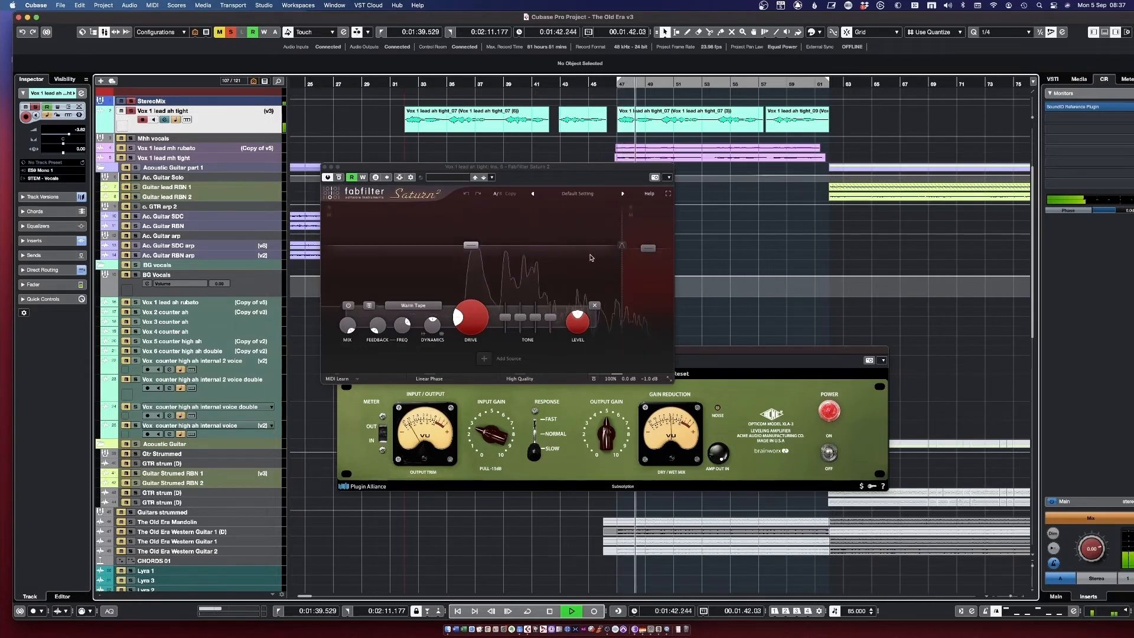
key("space")
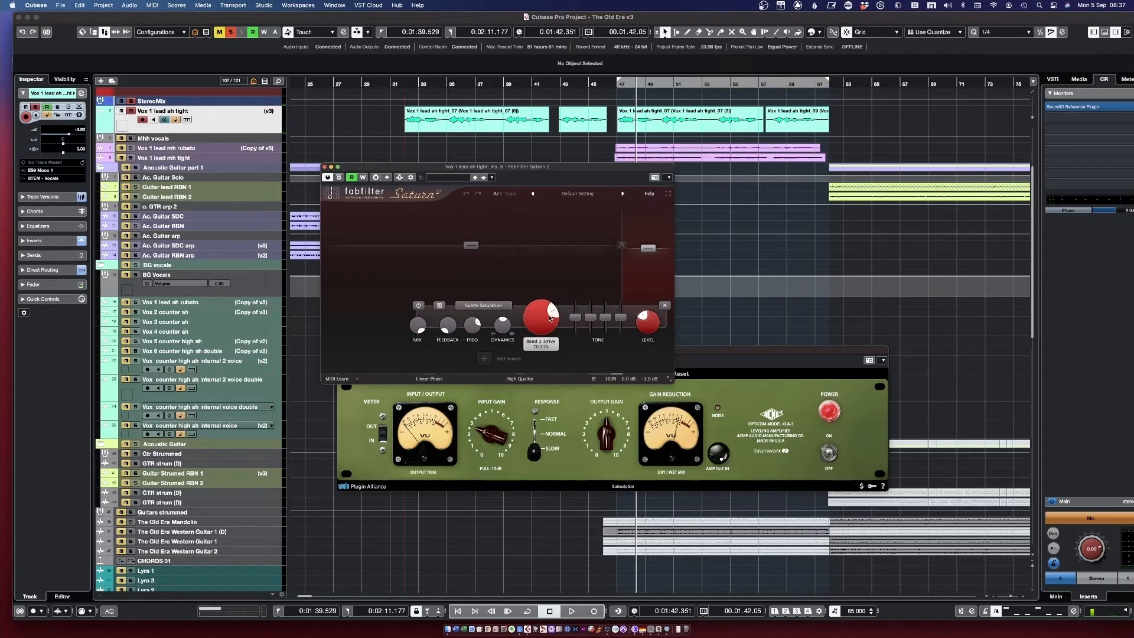
key("space")
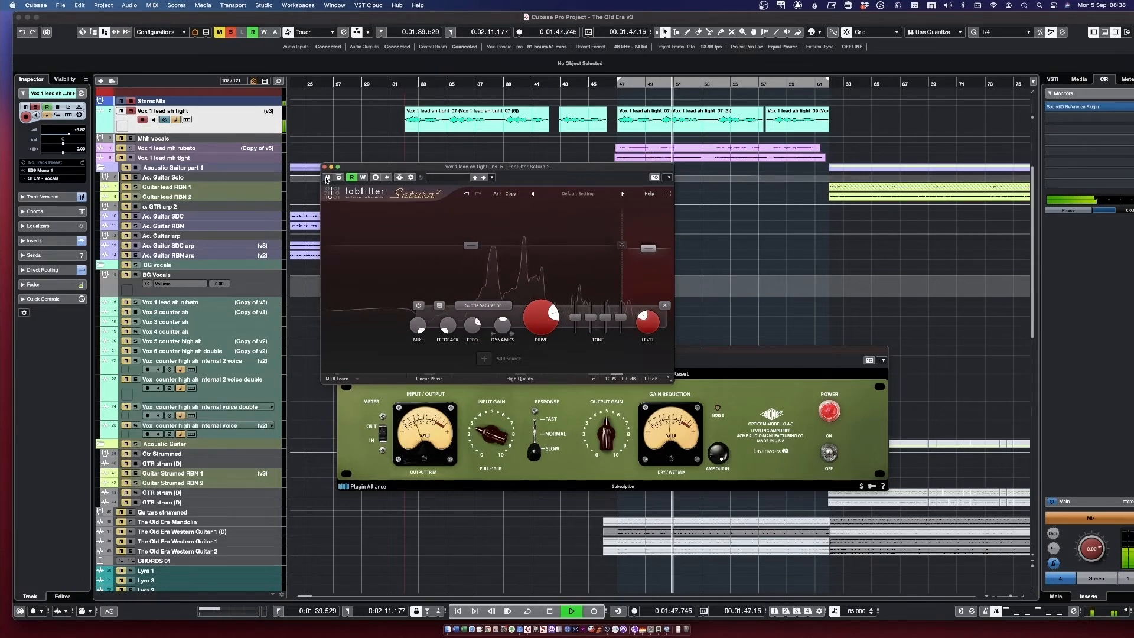
key("space")
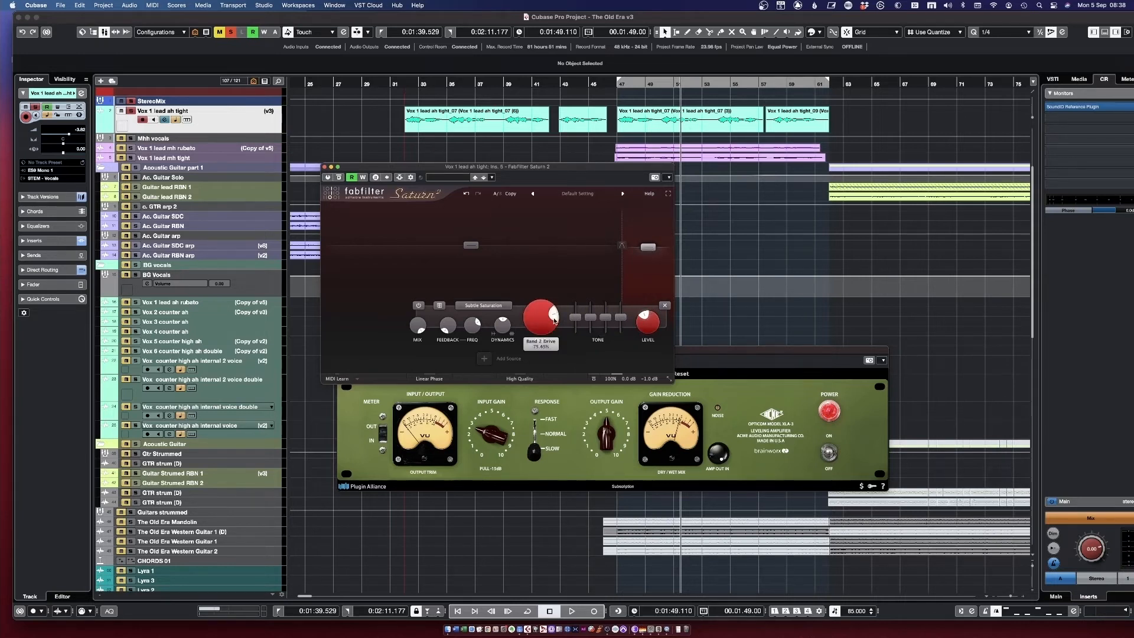
Raise the upper band's Drive in Saturn 2 and shift the band crossover slightly lower.
left_click_drag(555, 318, 556, 322)
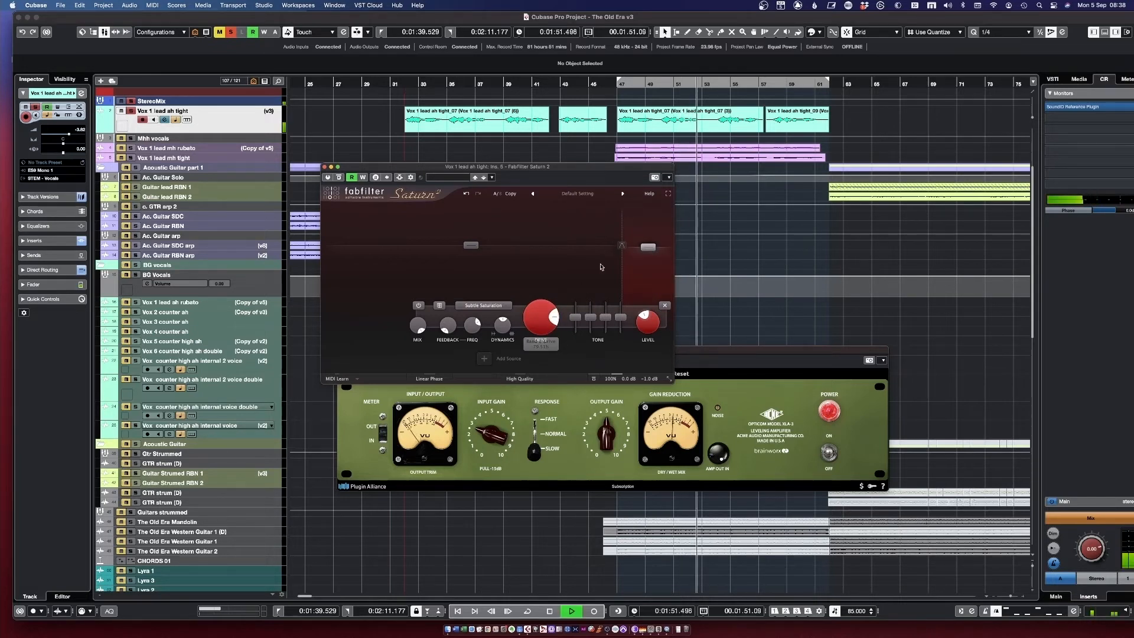
left_click_drag(622, 236, 611, 238)
left_click_drag(557, 319, 557, 328)
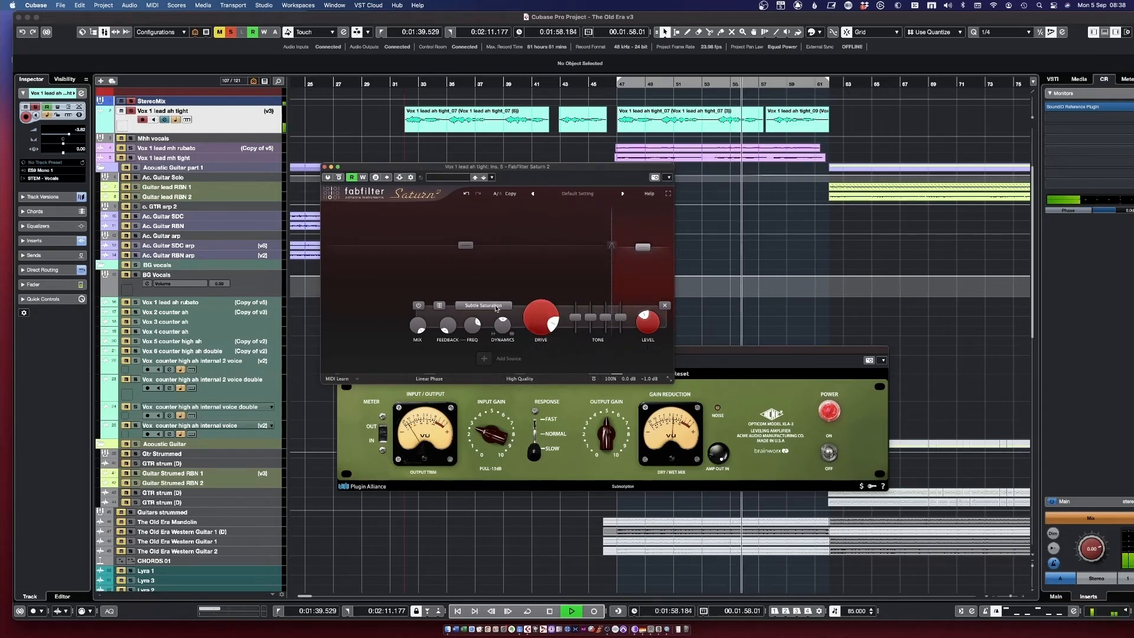
Change the upper band's style in Saturn 2 to Gentle Saturation and readjust its Drive and crossover during playback.
left_click(483, 306)
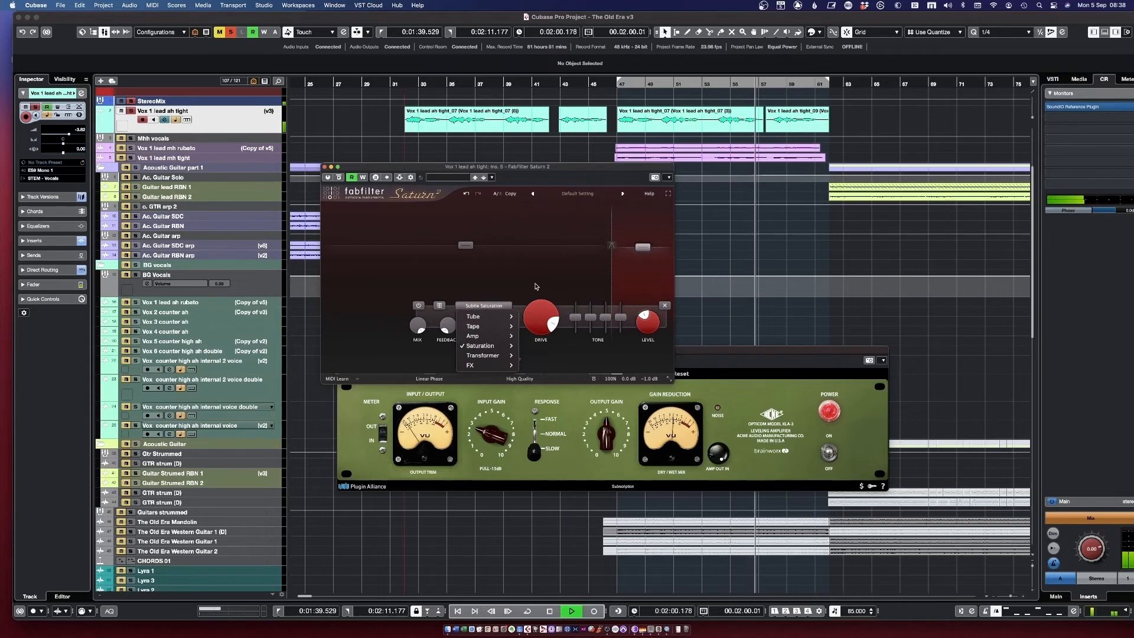
left_click(490, 306)
left_click(491, 307)
mouse_move(490, 345)
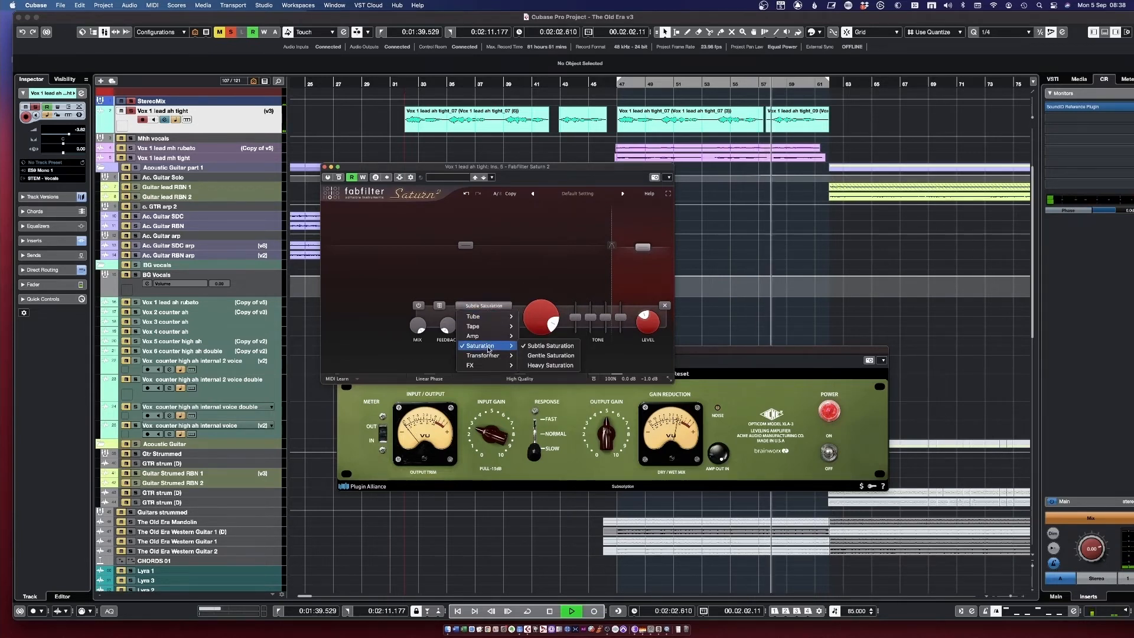
left_click(550, 355)
left_click_drag(554, 324, 554, 317)
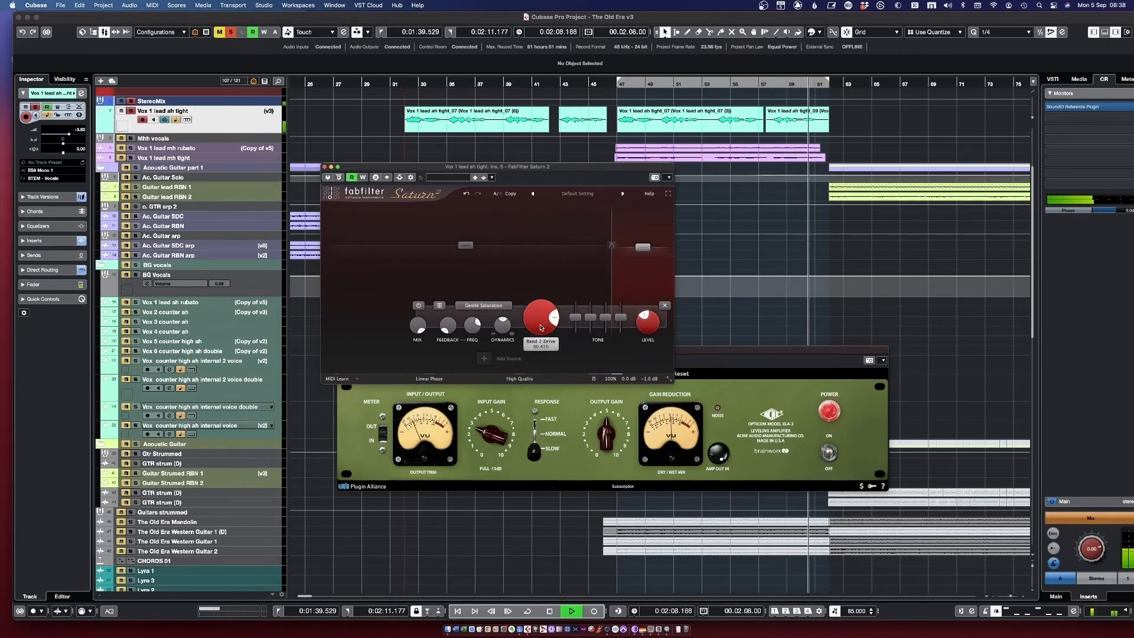
left_click_drag(615, 236, 609, 230)
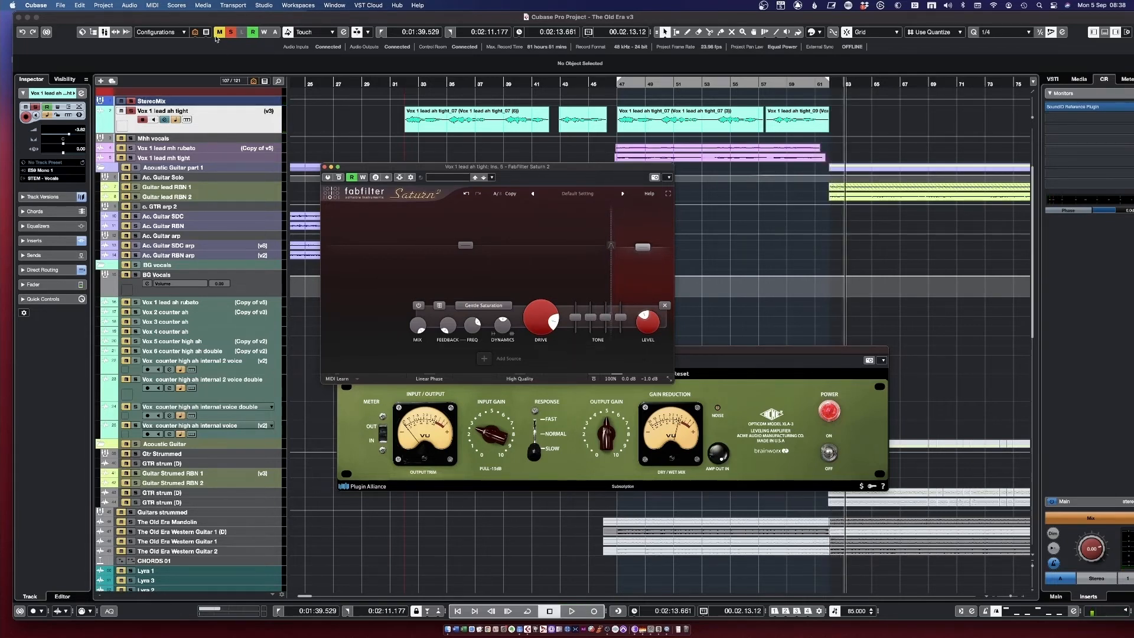
Unsolo Vox 1 lead ah tight, play the full mix from bar 47 with its channel settings open, and close Saturn 2.
left_click(130, 111)
left_click(613, 87)
key("space")
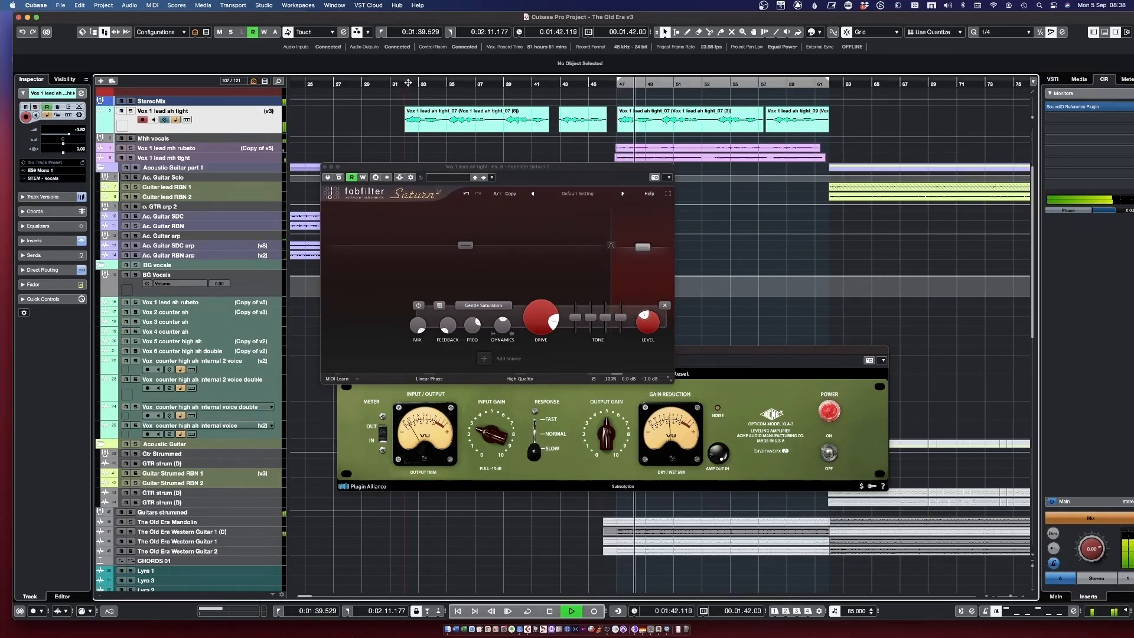
left_click(165, 120)
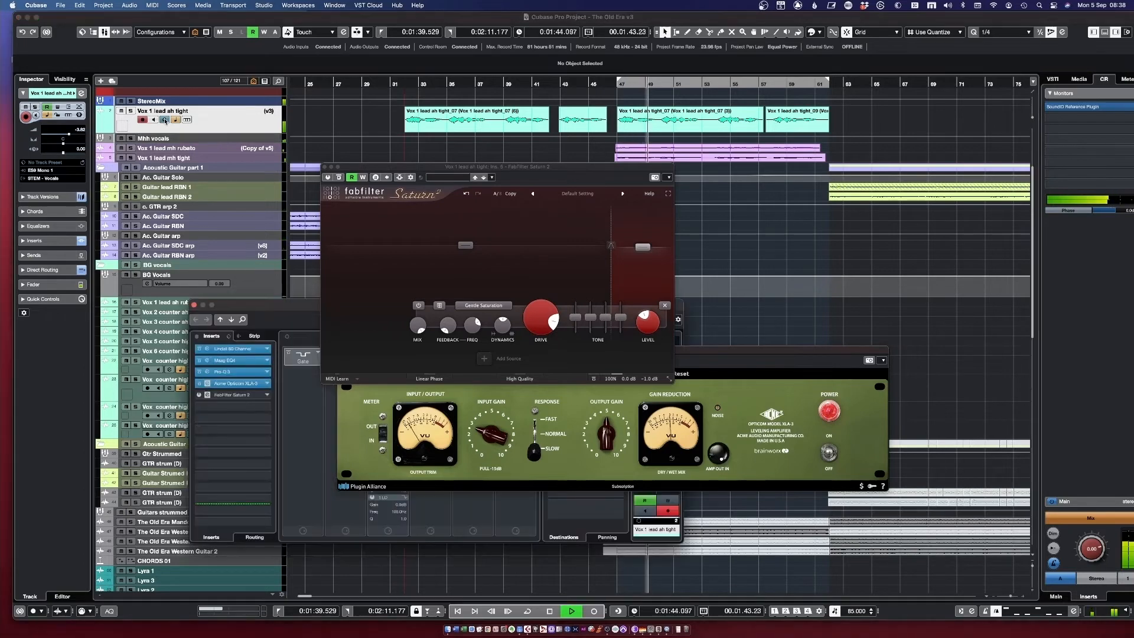
left_click(323, 168)
key("space")
Move the XLA-3 window clear of the sends, toggle the CR Vocals send to compare the lead vocal, and close the XLA-3.
left_click_drag(477, 352, 621, 455)
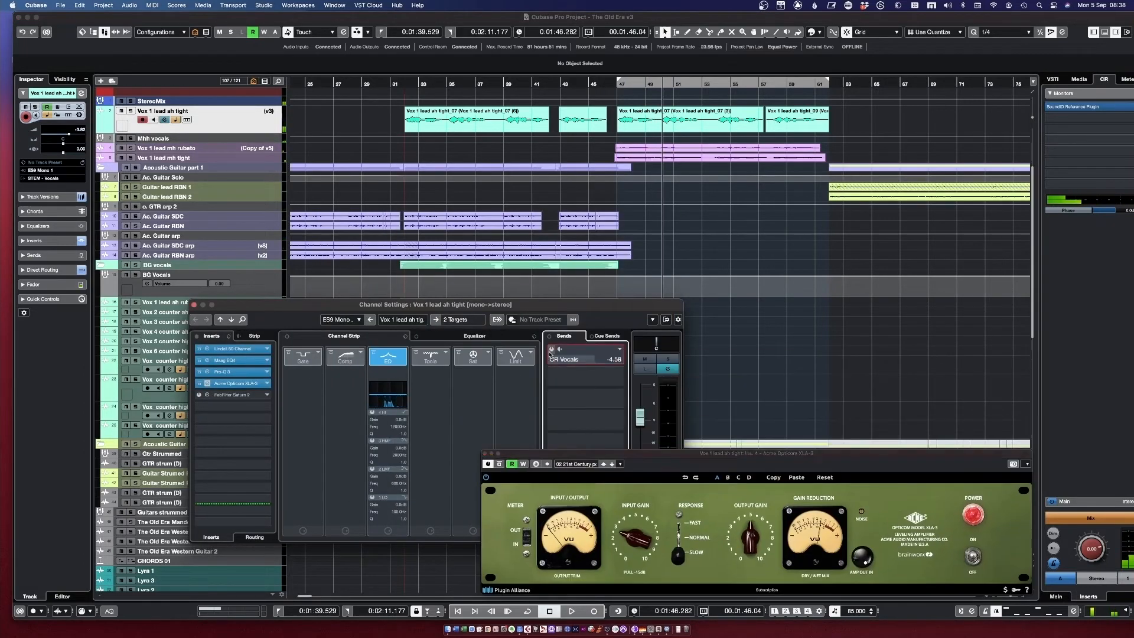
left_click(550, 352)
key("space")
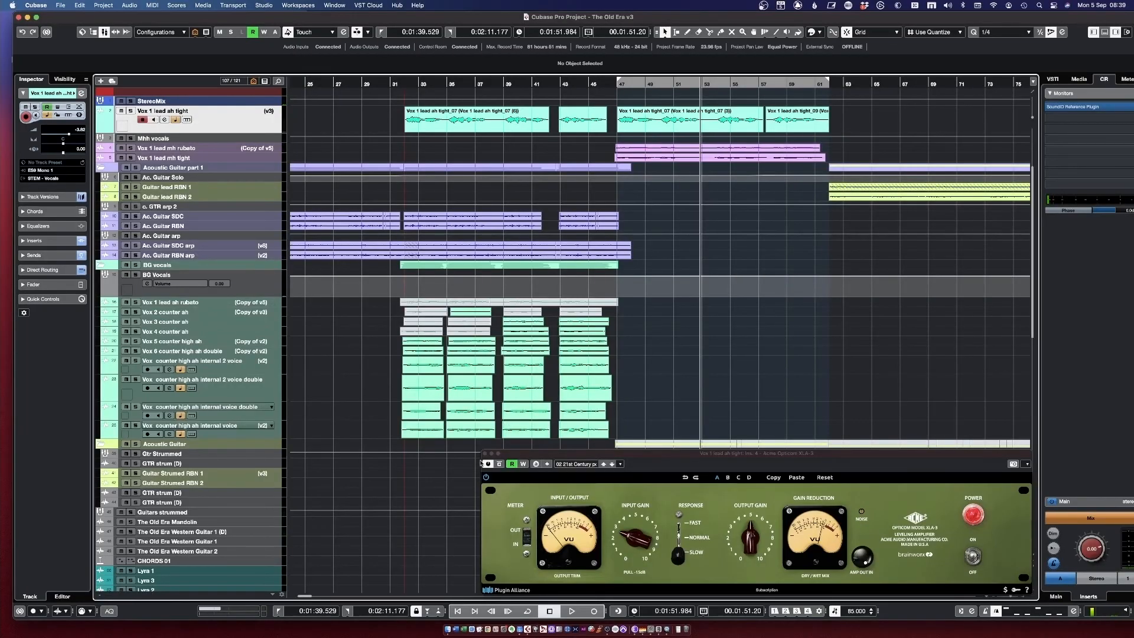
left_click(486, 454)
Inspect the channel settings of the Bass Bodhran track and select its long part starting at bar 47.
scroll(581, 454, "down", 10)
scroll(580, 449, "up", 6)
left_click(163, 461)
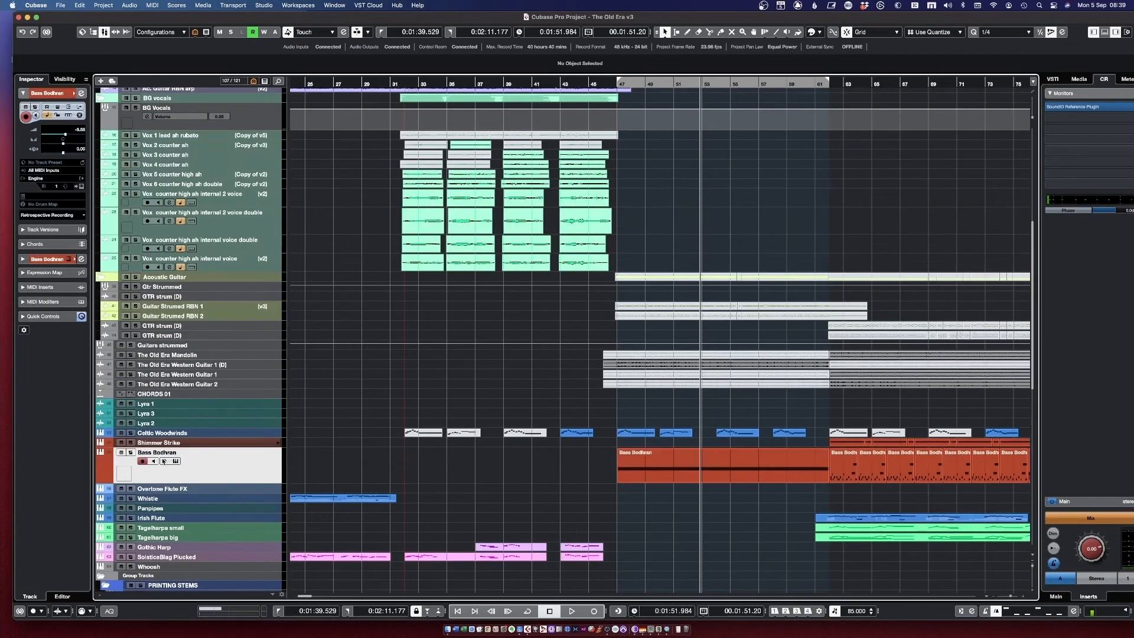
left_click(163, 461)
left_click(744, 472)
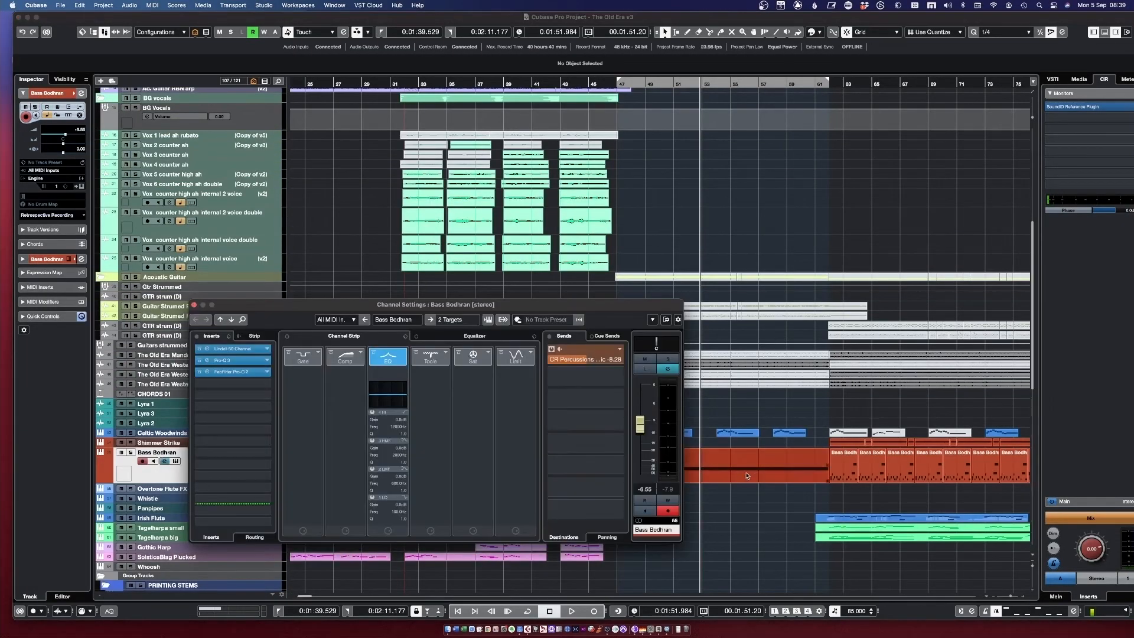
Audition notes in the Bass Bodhran's Celtic Era instrument, close it and play the mix briefly from bar 47.
left_click(172, 462)
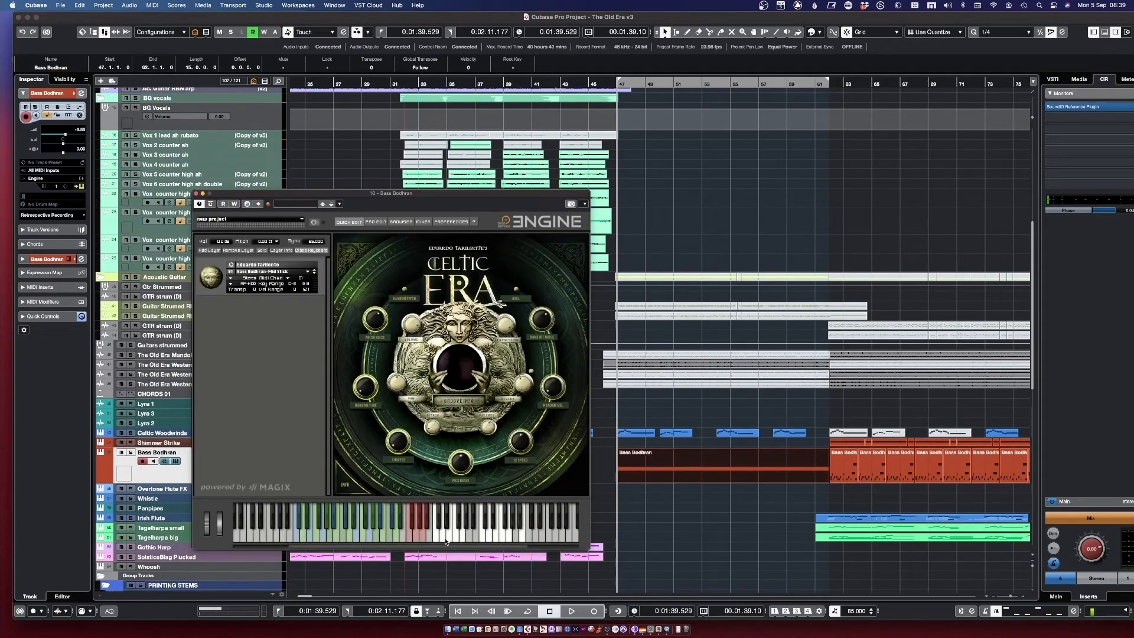
left_click(443, 541)
left_click(443, 541)
left_click(442, 541)
left_click(441, 542)
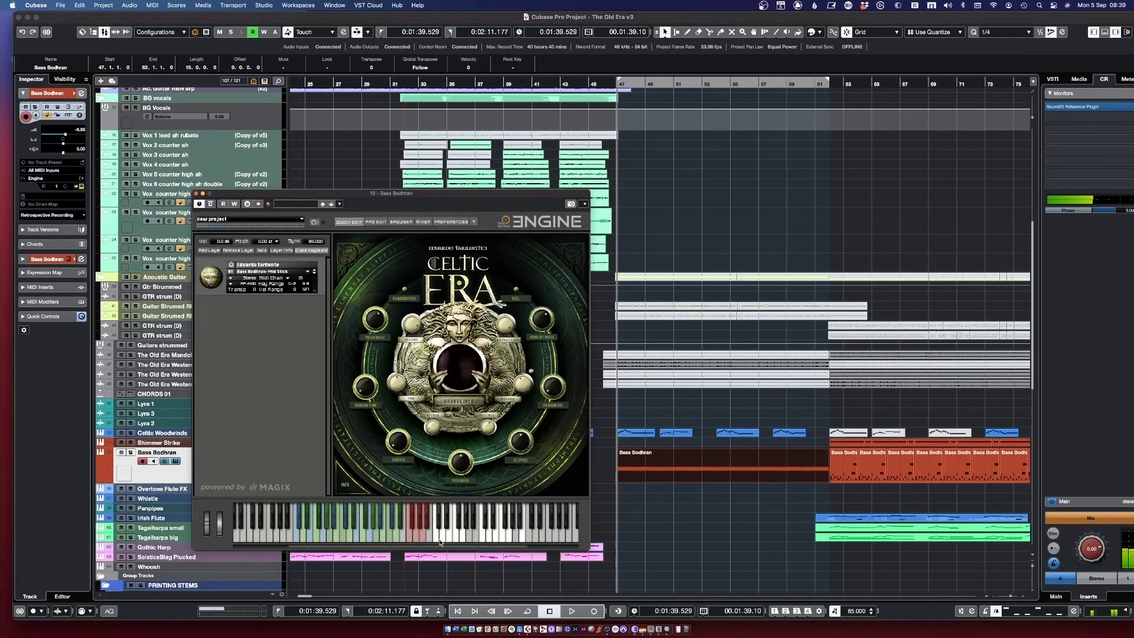
left_click(198, 193)
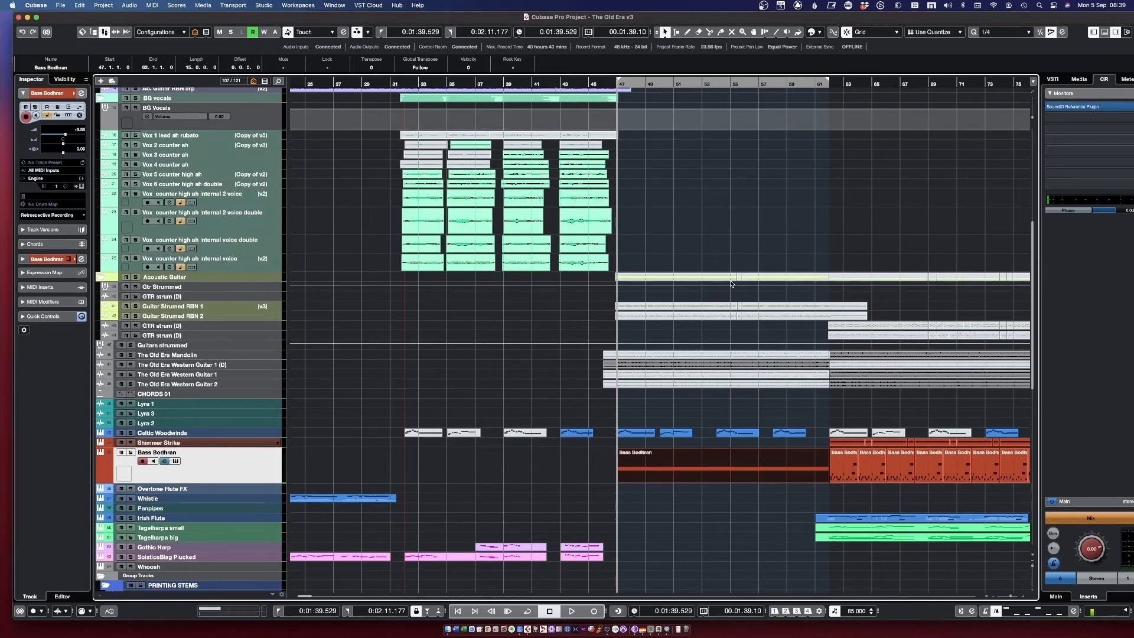
key("space")
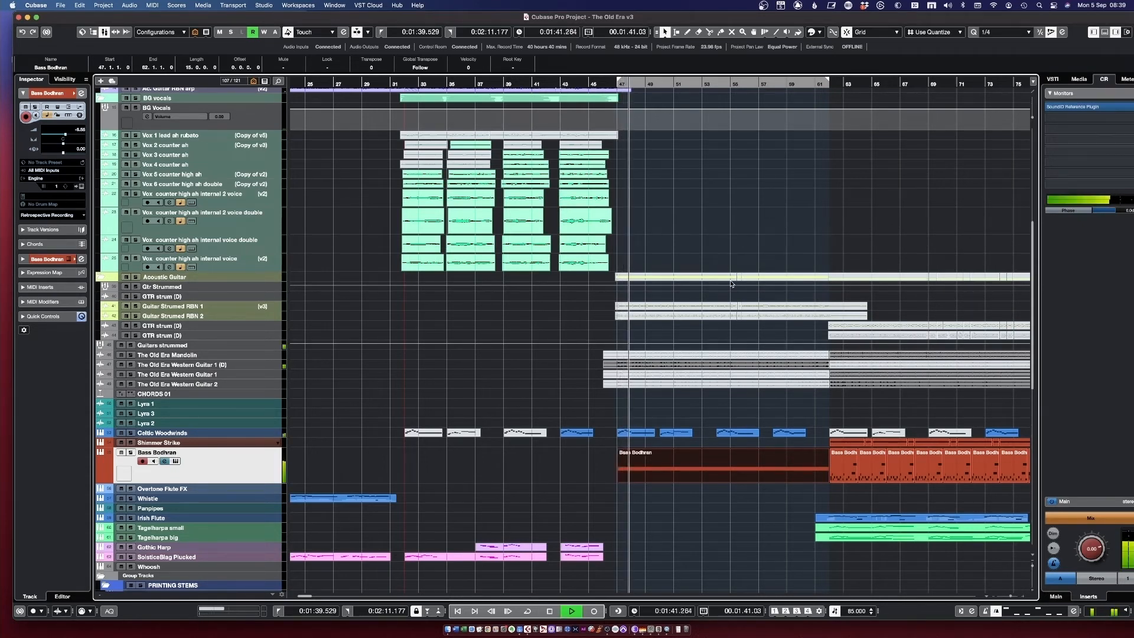
key("space")
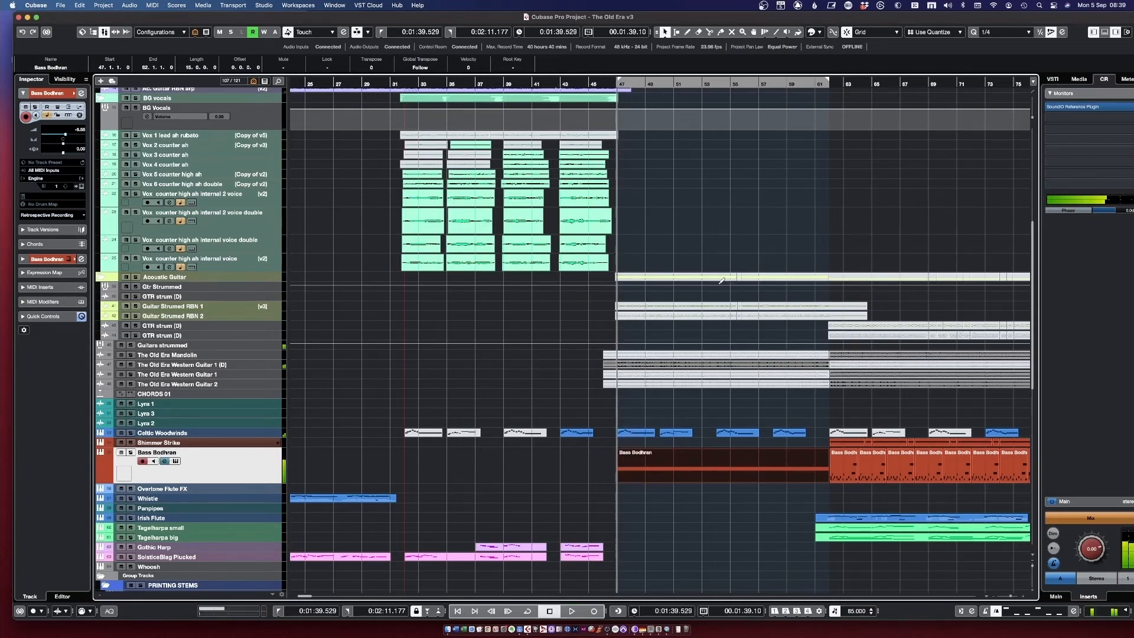
Set the locators around the background vocal parts, from about bar 32 to bar 47.
scroll(856, 359, "up", 10)
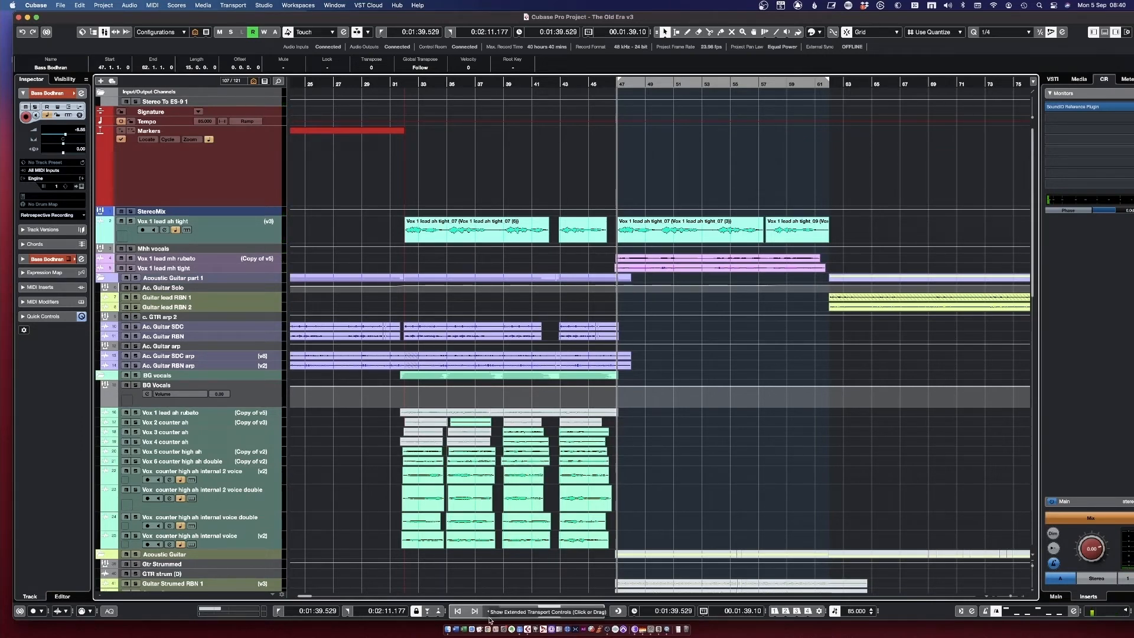
key("KP_0")
left_click_drag(639, 412, 518, 547)
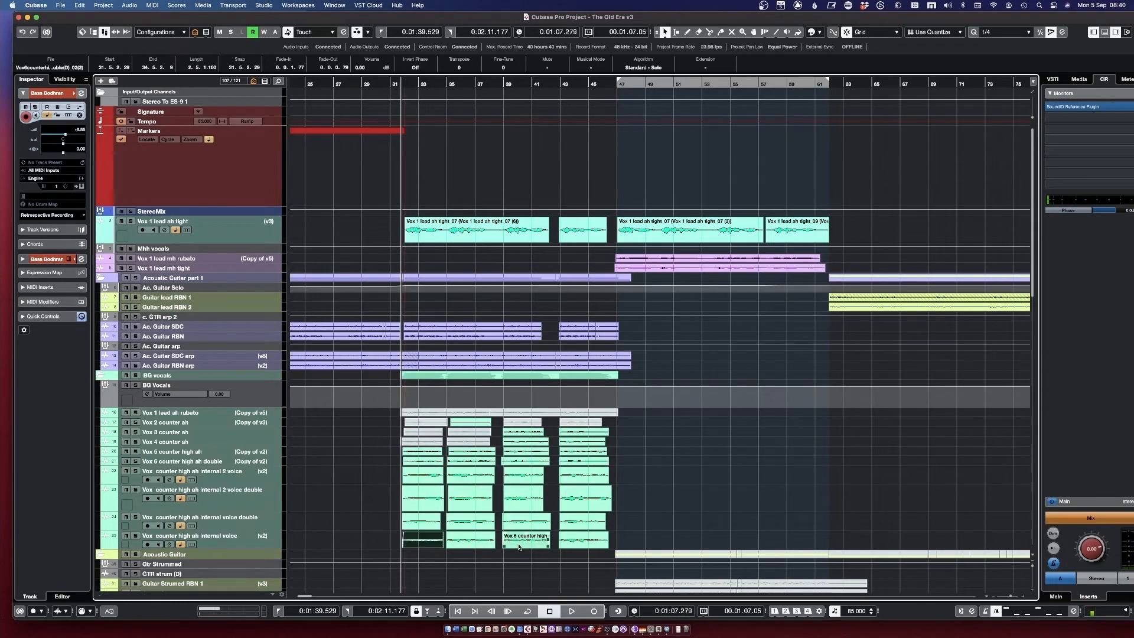
left_click(586, 510)
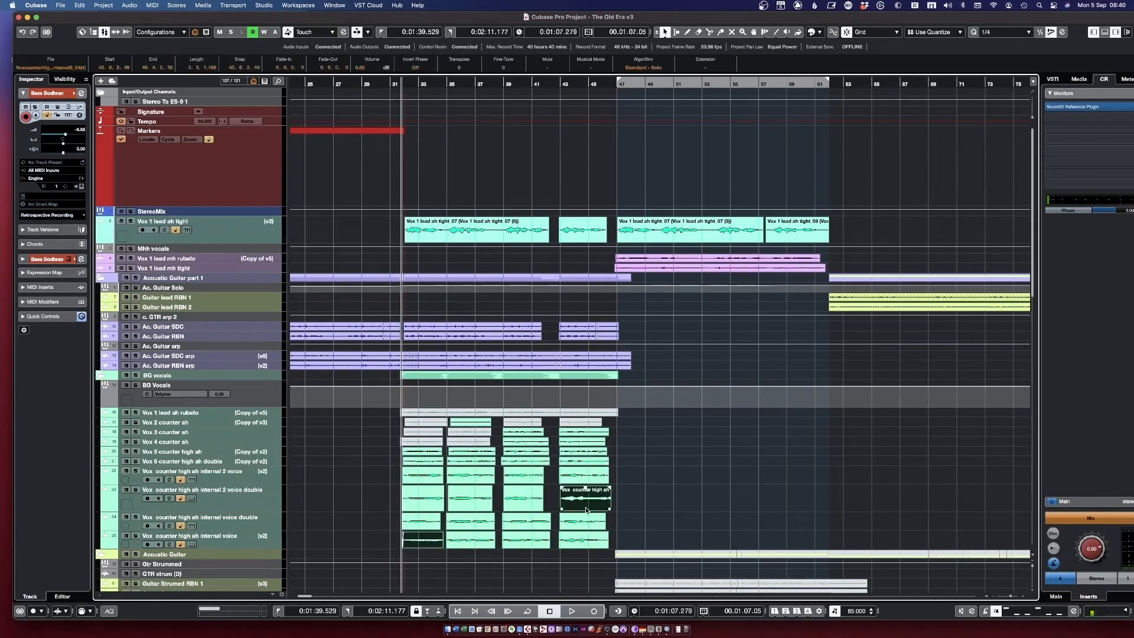
key("p")
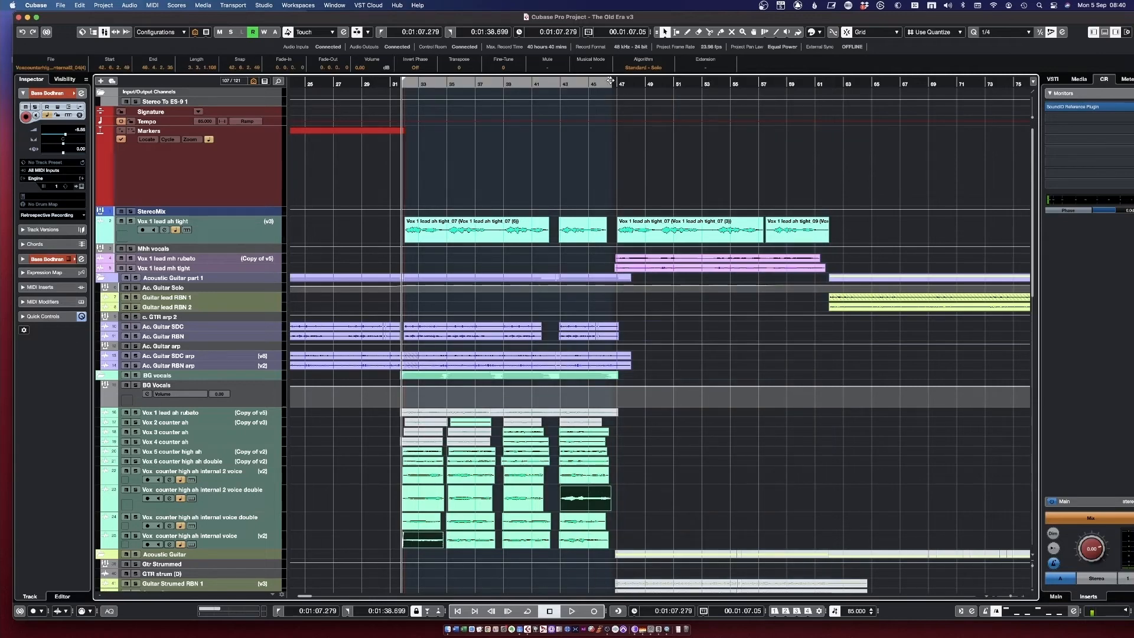
Open the channel settings of the BG Vocals group and move the window clear of the track list.
left_click(254, 402)
left_click(146, 394)
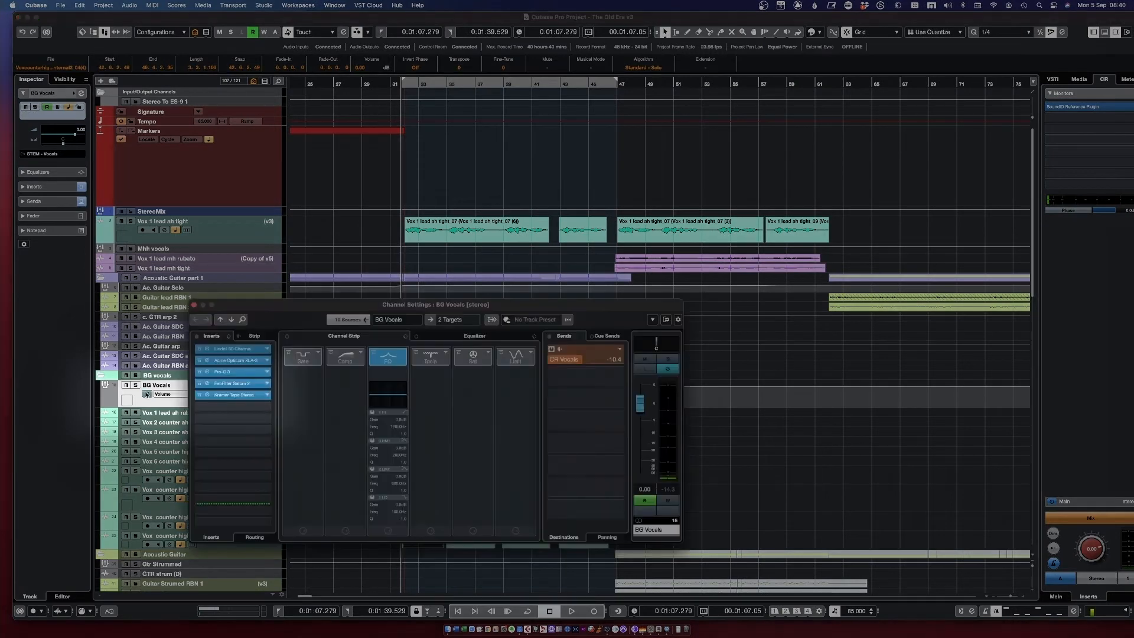
left_click_drag(487, 304, 829, 118)
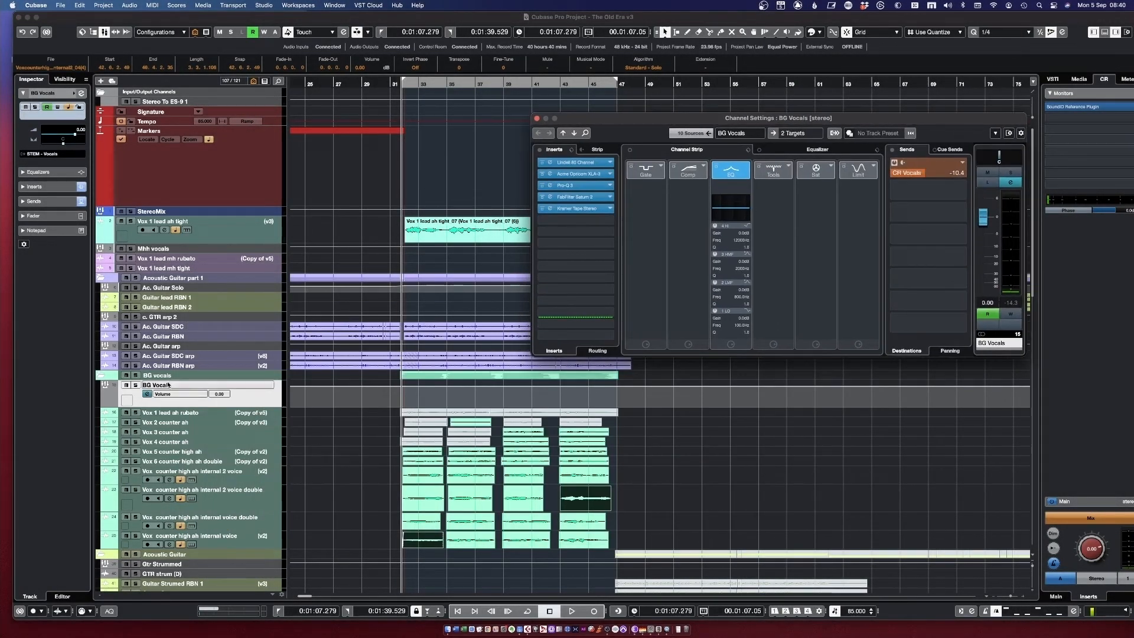
Solo the BG Vocals group and play it from about bar 32, comparing the CR Vocals send off and on.
left_click(136, 386)
left_click(147, 394)
key("space")
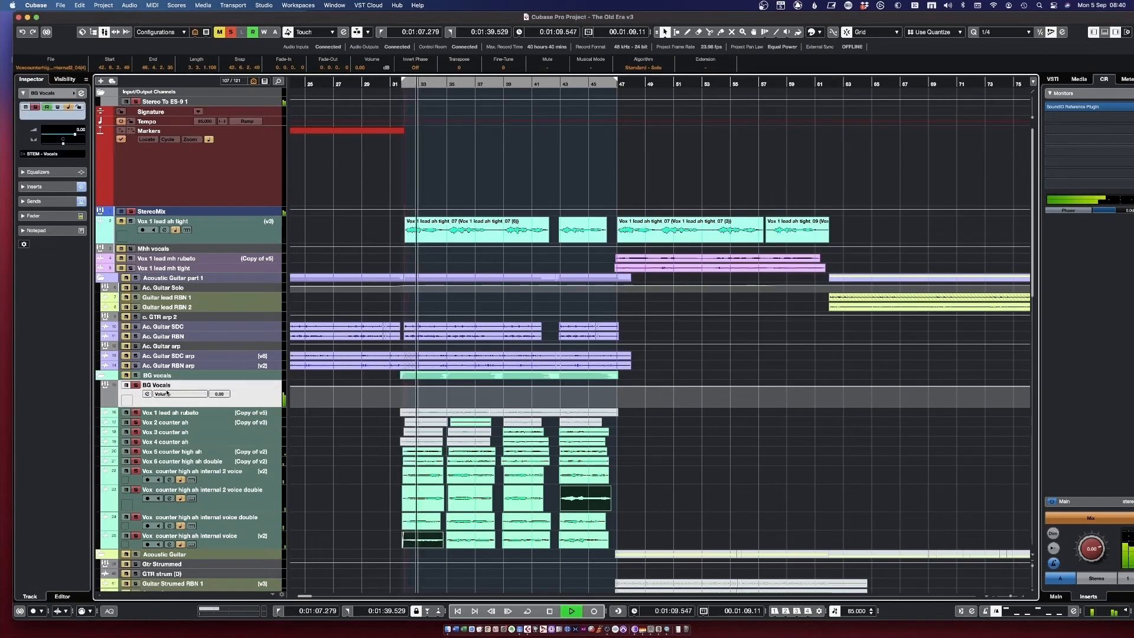
left_click(147, 394)
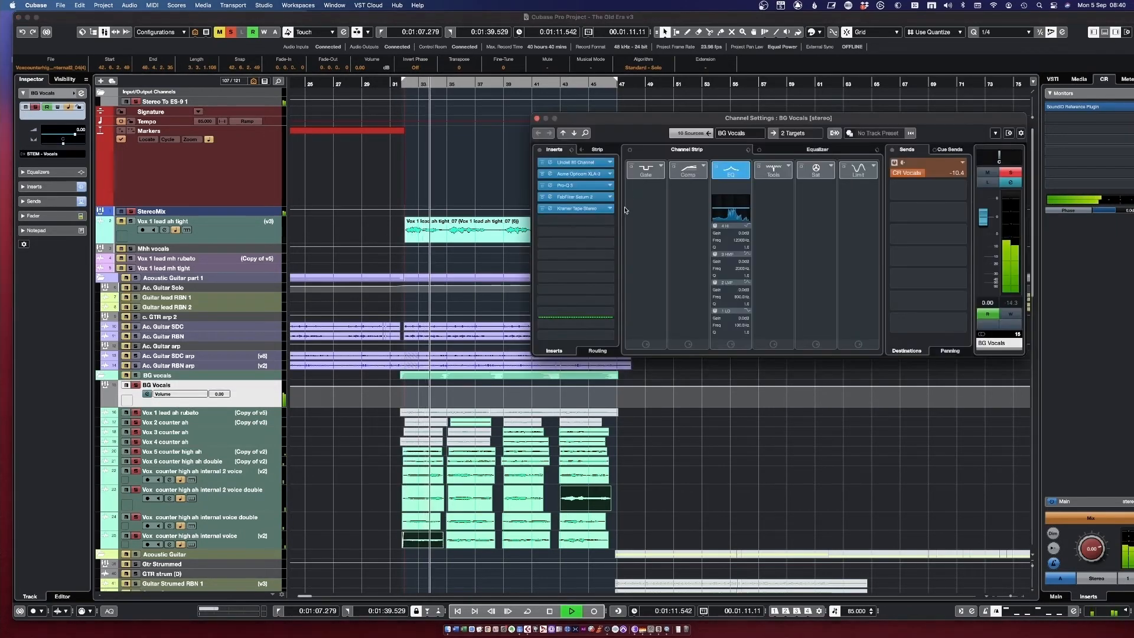
left_click(895, 163)
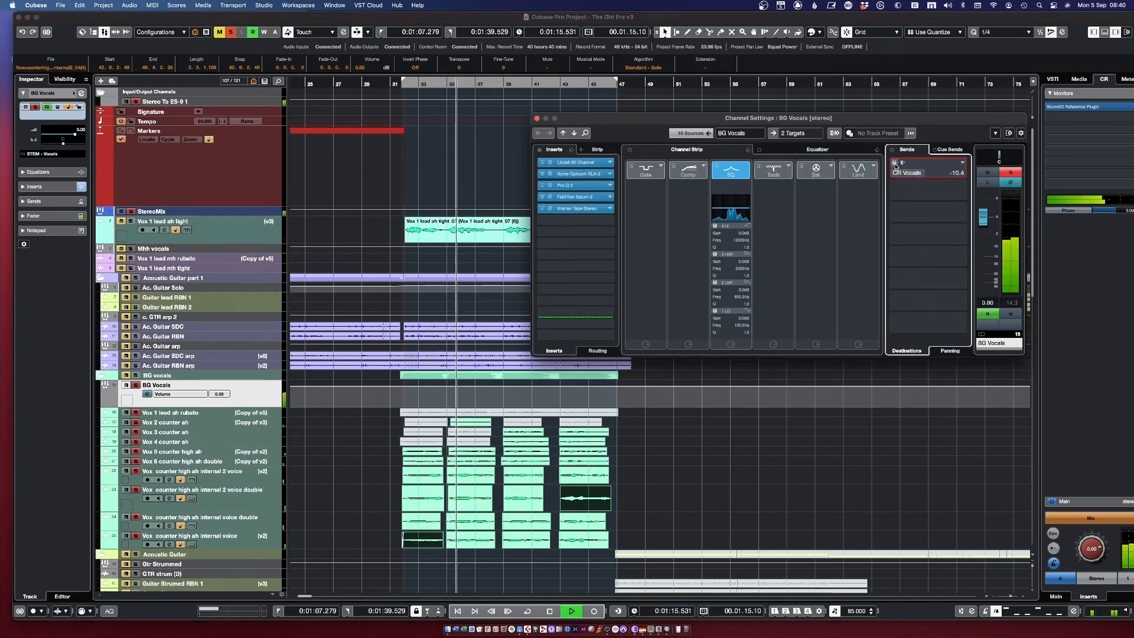
left_click(895, 163)
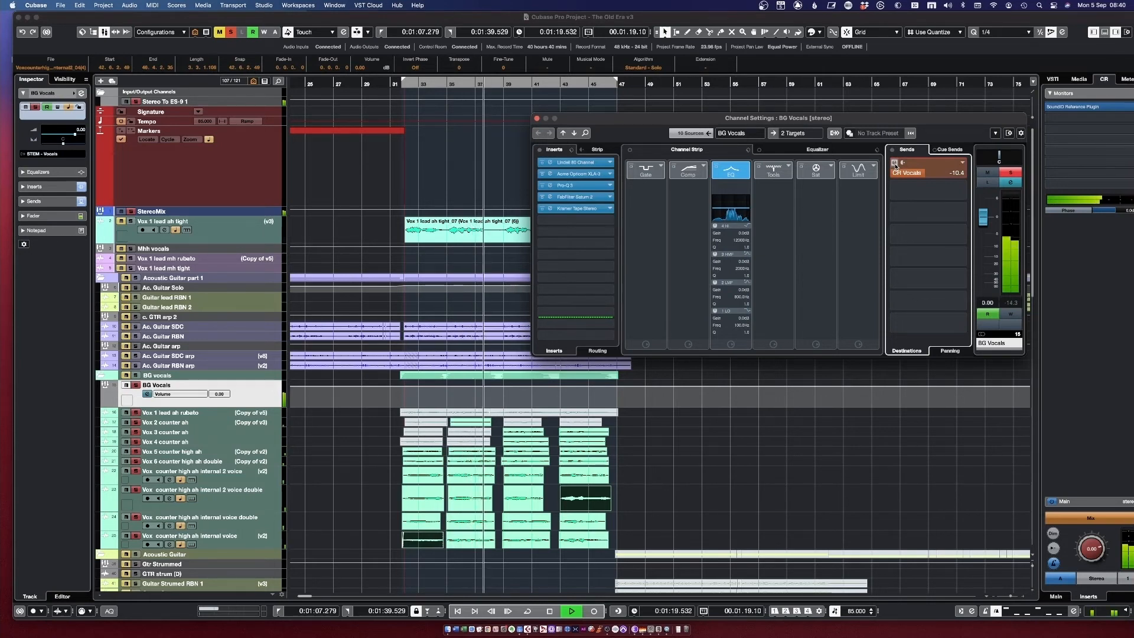
key("space")
Open the Lindell 80 Channel and Acme Opticom XLA-3 inserts of BG Vocals and arrange their windows beside the insert list.
left_click(550, 164)
left_click_drag(605, 232, 238, 97)
left_click(550, 175)
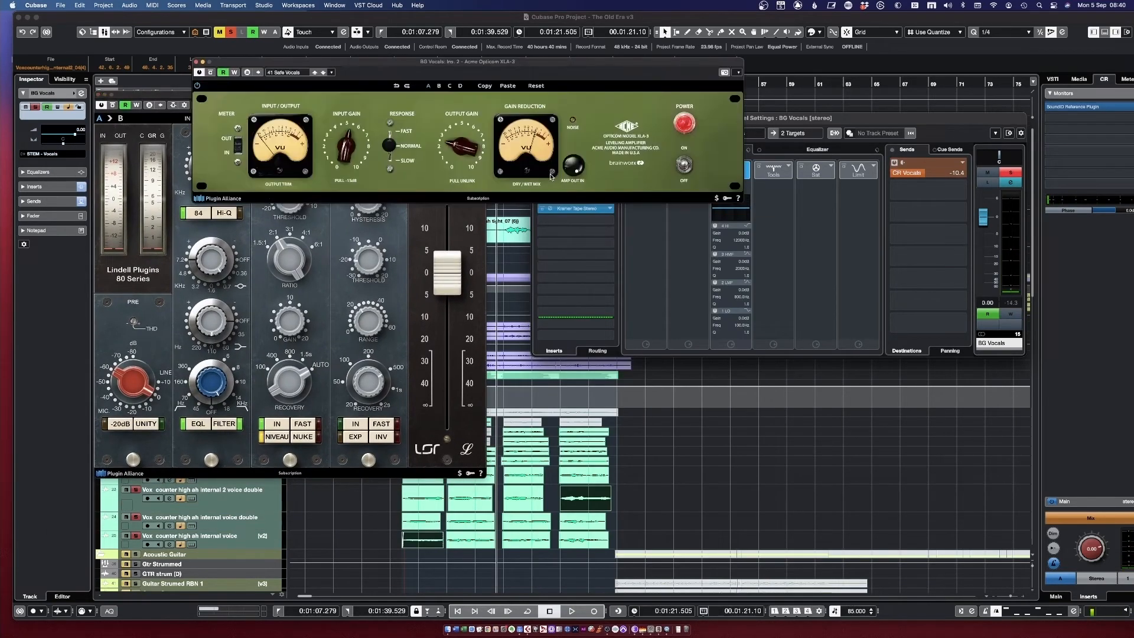
left_click_drag(388, 59, 309, 277)
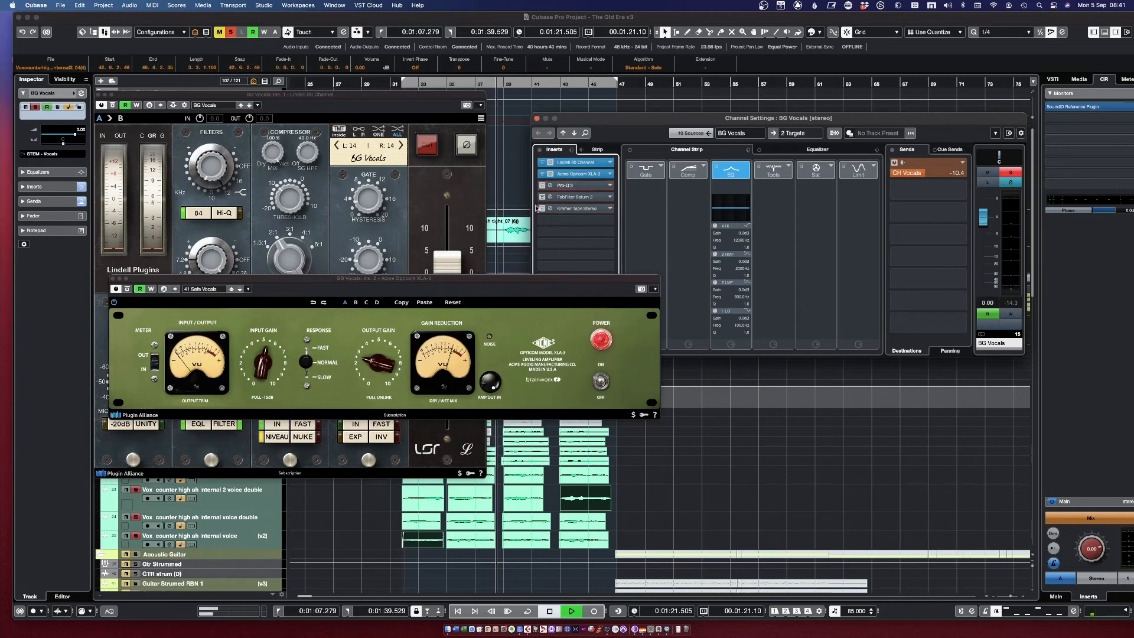
Listen to BG Vocals with the Lindell 80 Channel and Acme Opticom XLA-3 windows side by side, and glance at the MixConsole.
left_click_drag(520, 278, 845, 237)
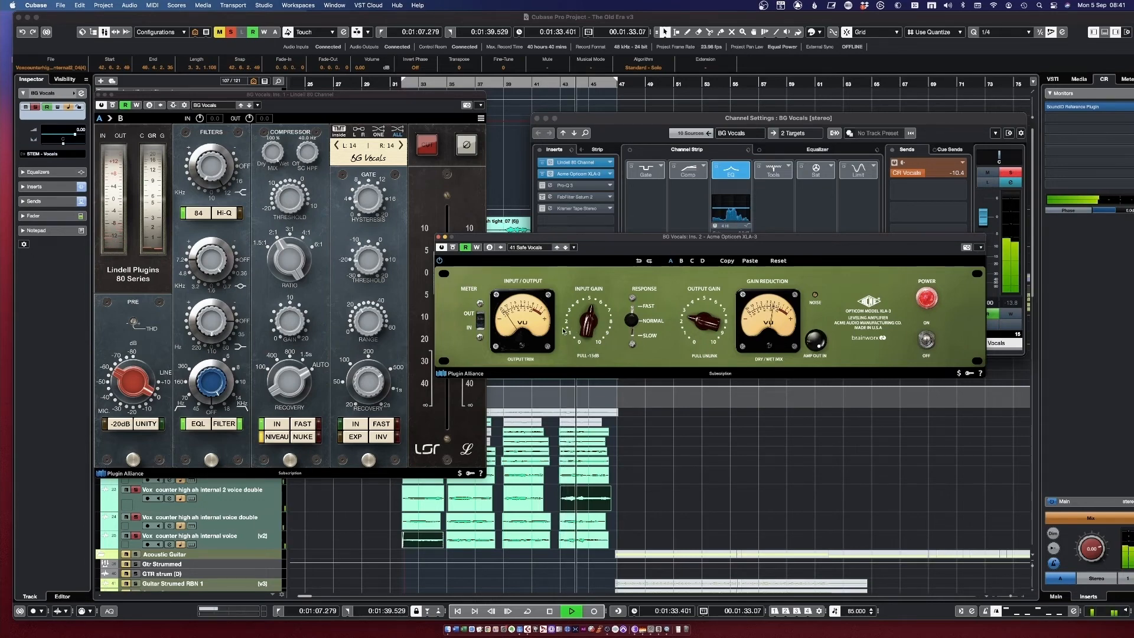
key("space")
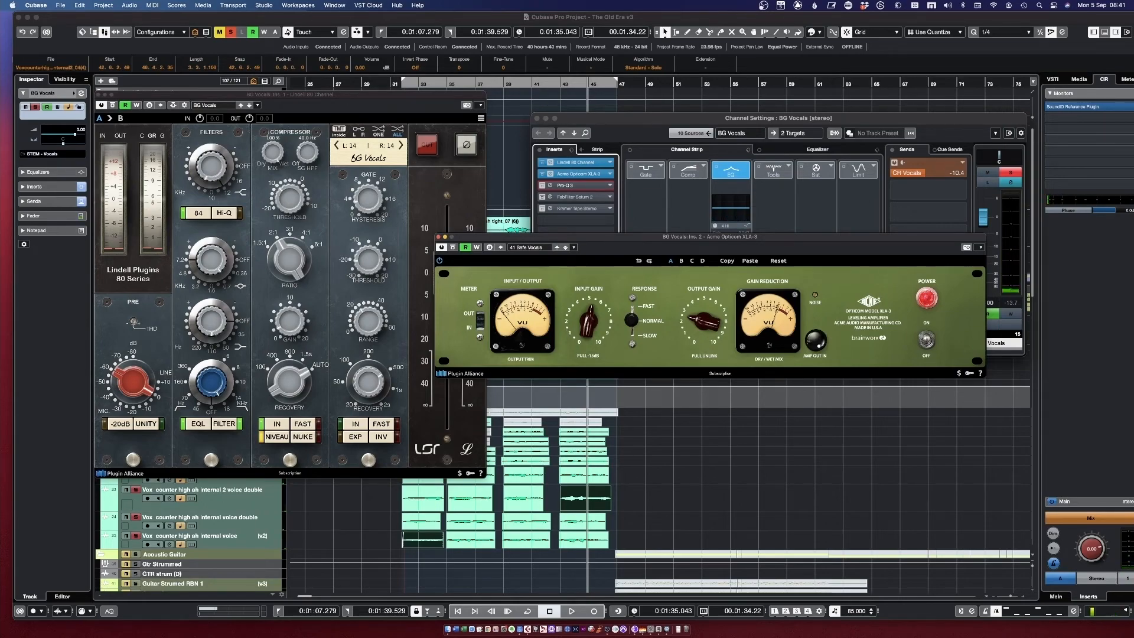
key("F3")
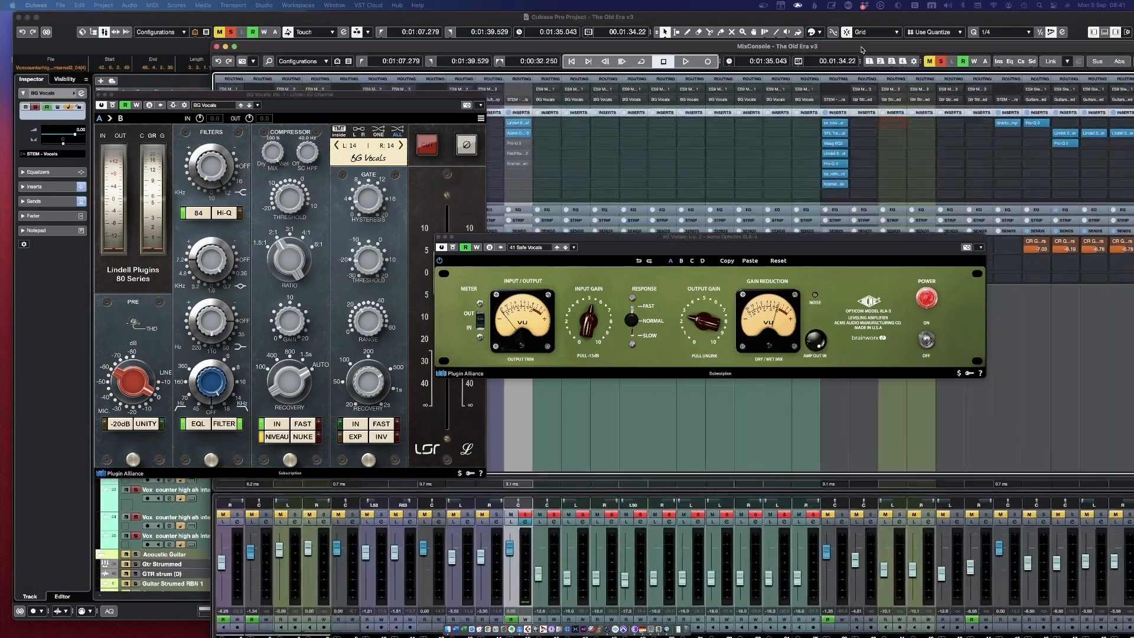
left_click_drag(861, 50, 860, 48)
key("F3")
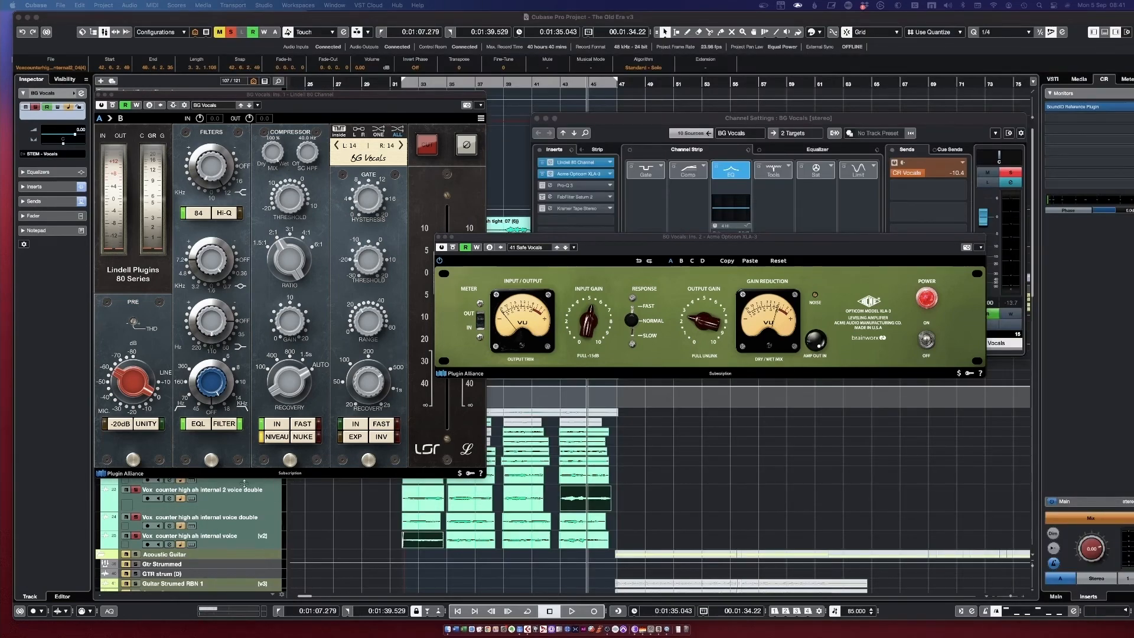
Bring the project window forward and close the Acme Opticom XLA-3 and Lindell 80 Channel windows.
left_click(104, 511)
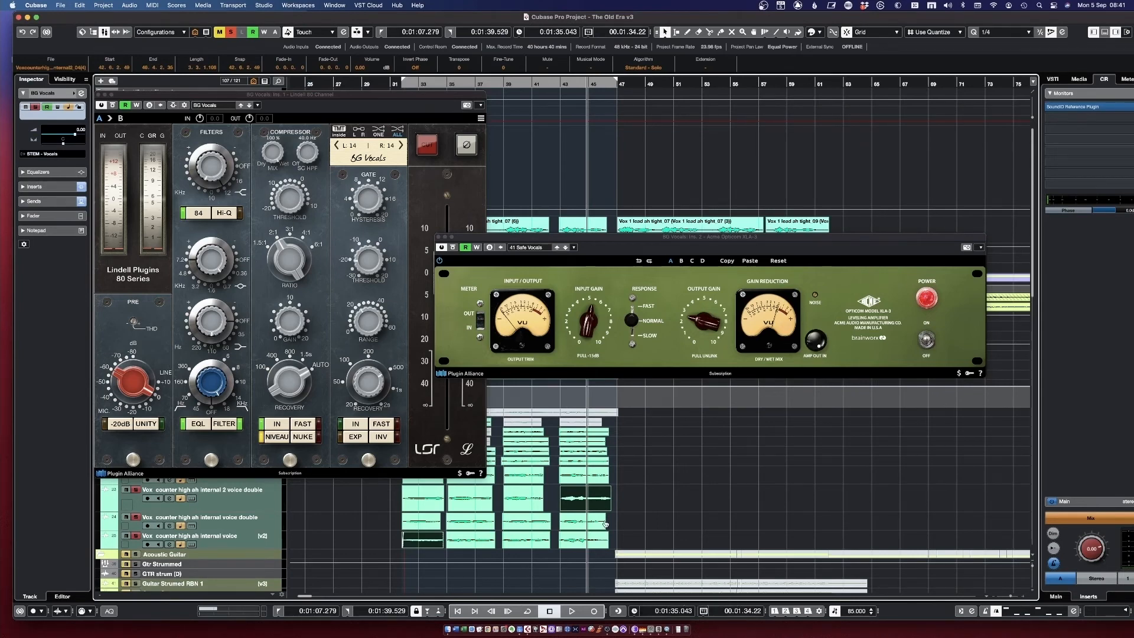
left_click_drag(483, 236, 543, 272)
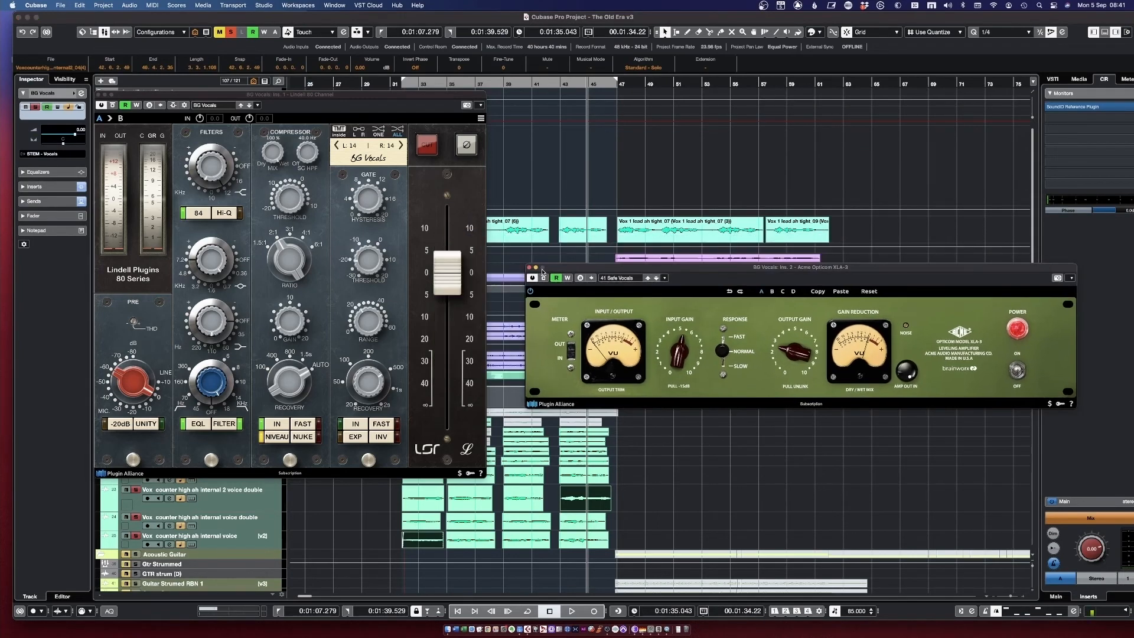
left_click(529, 267)
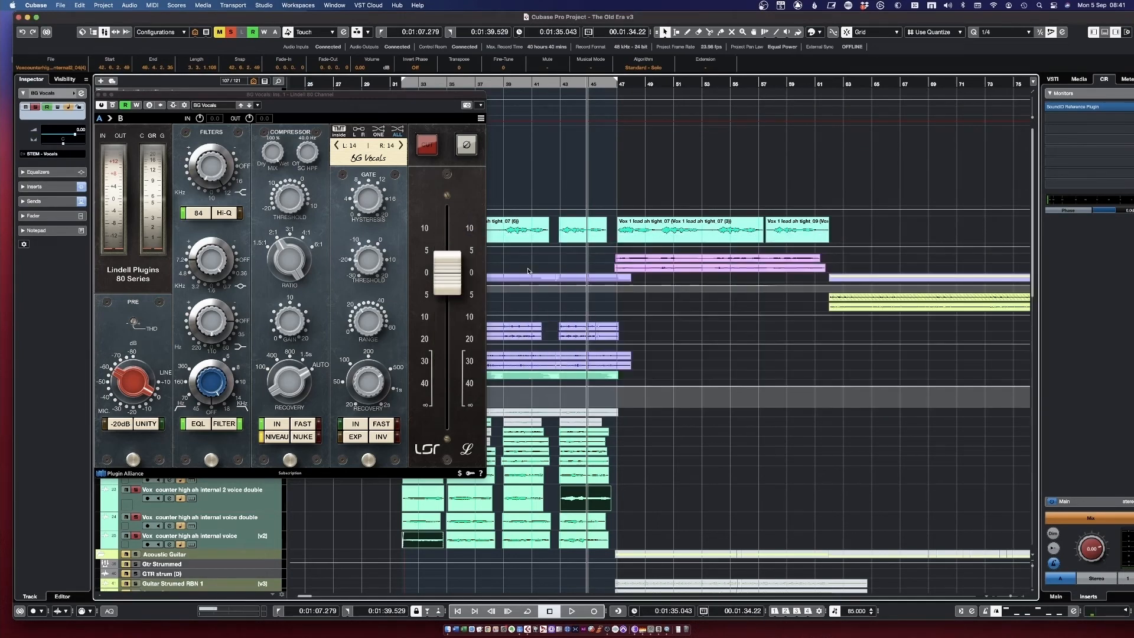
left_click(98, 94)
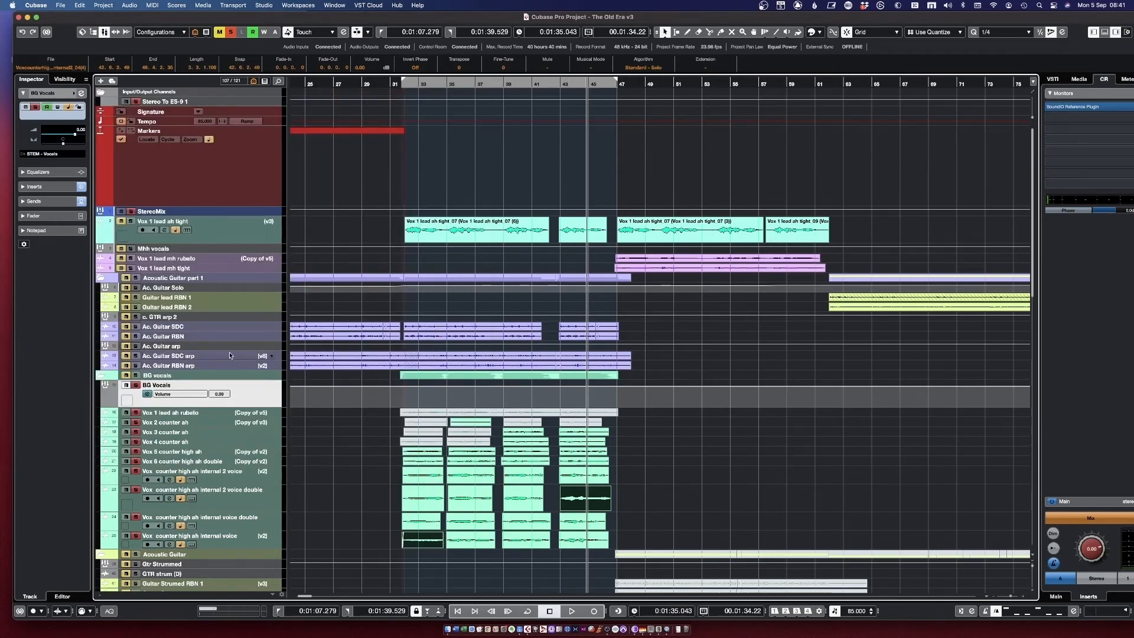
Reopen the BG Vocals channel settings, activate the Pro-Q 3 insert and open its editor during playback.
left_click(147, 394)
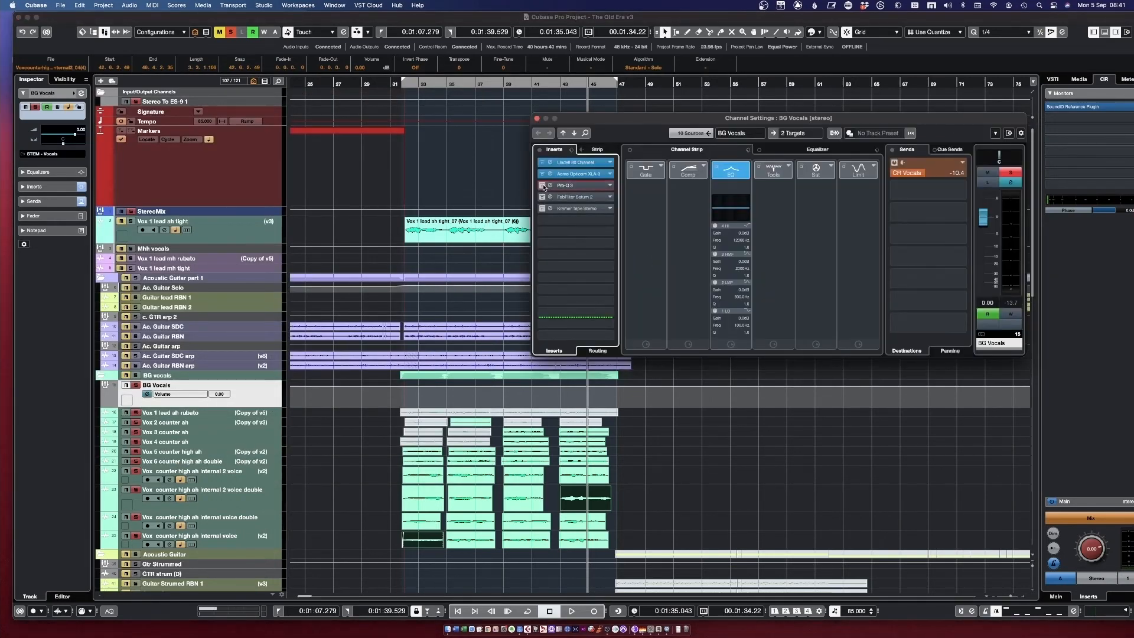
key("space")
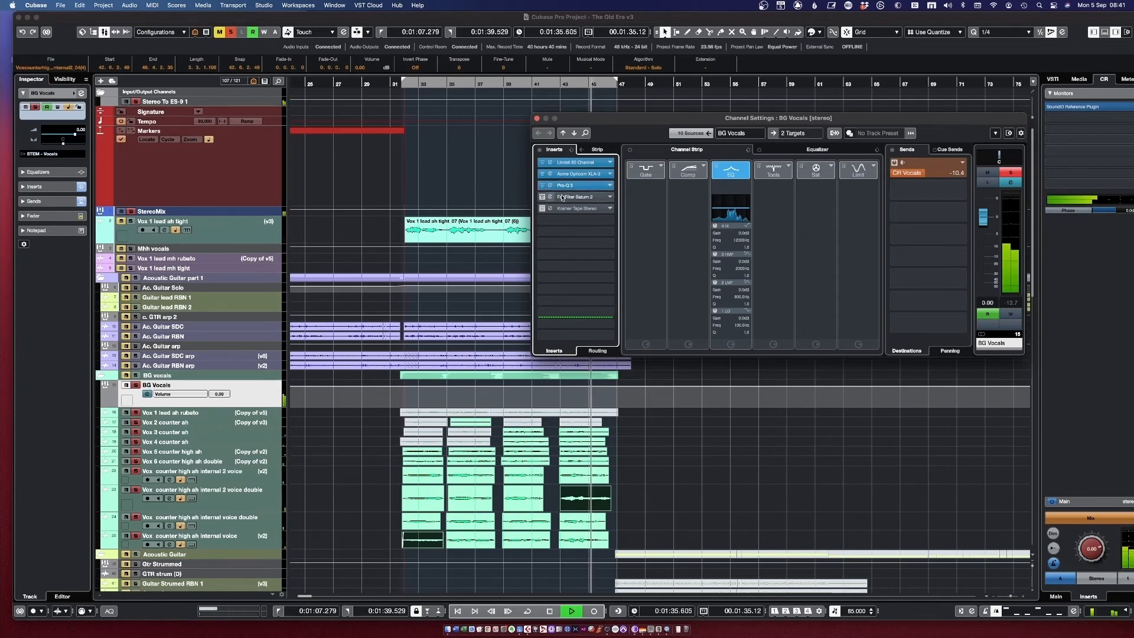
left_click(551, 187)
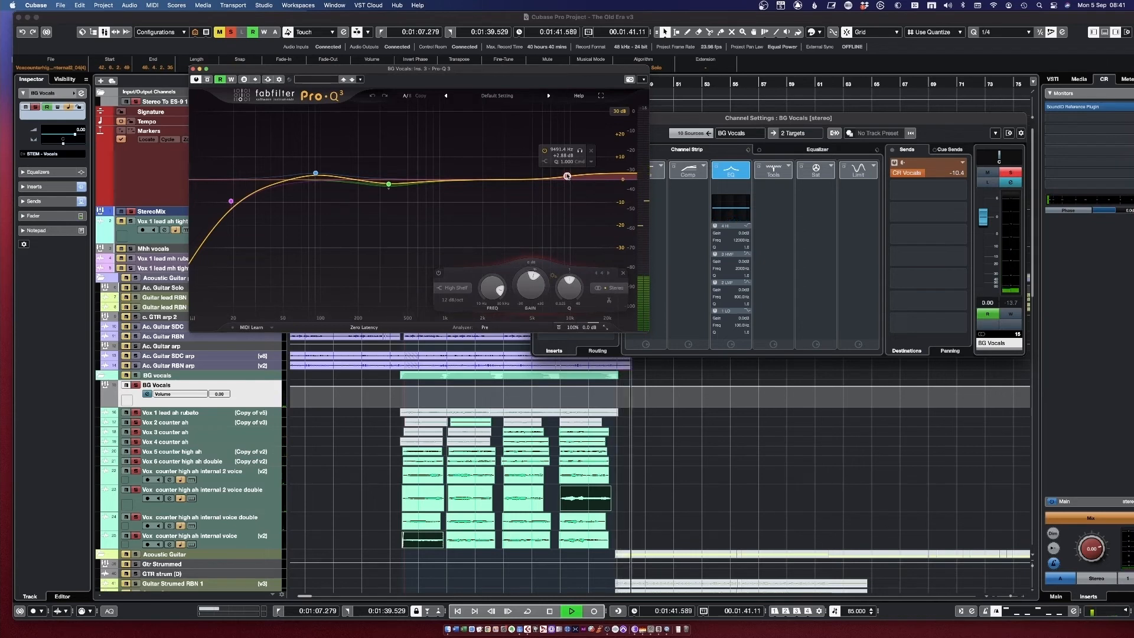
Adjust the Pro-Q 3 high shelf to about 8.7 kHz and +1.8 dB, playing from the left locator with all solos cleared.
left_click(388, 185)
key("KP_1")
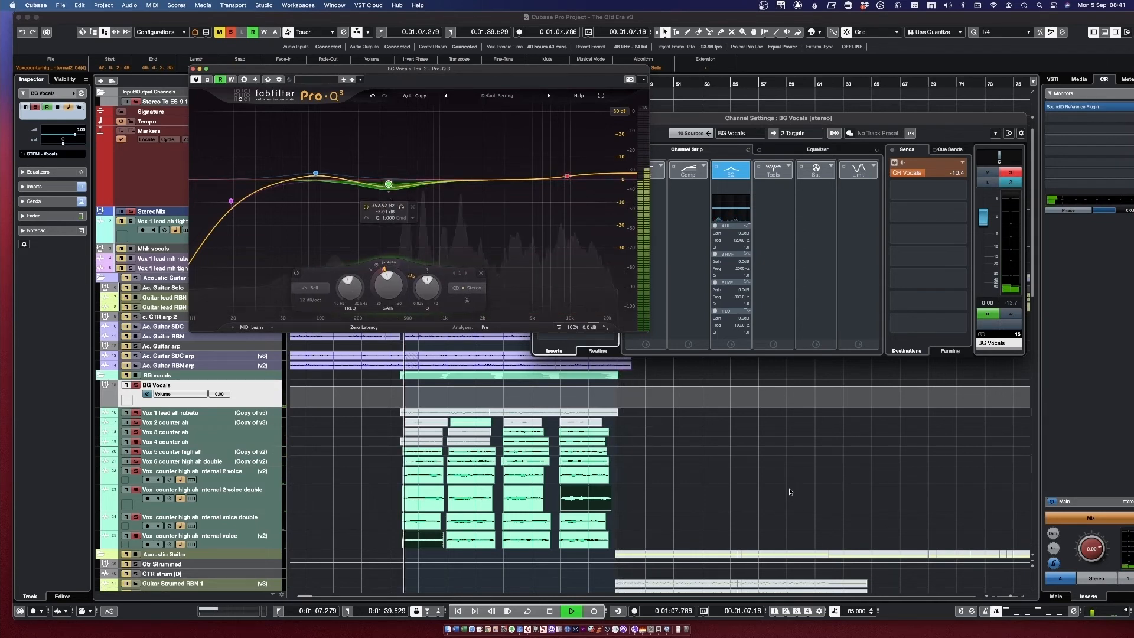
left_click_drag(568, 176, 562, 178)
left_click(232, 32)
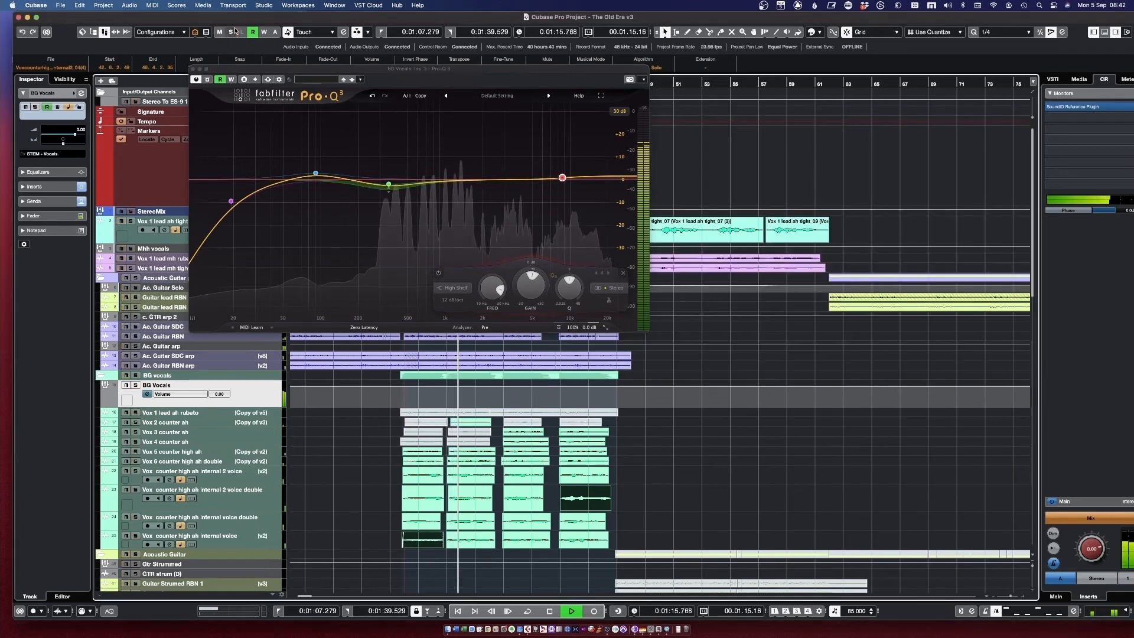
left_click(565, 178)
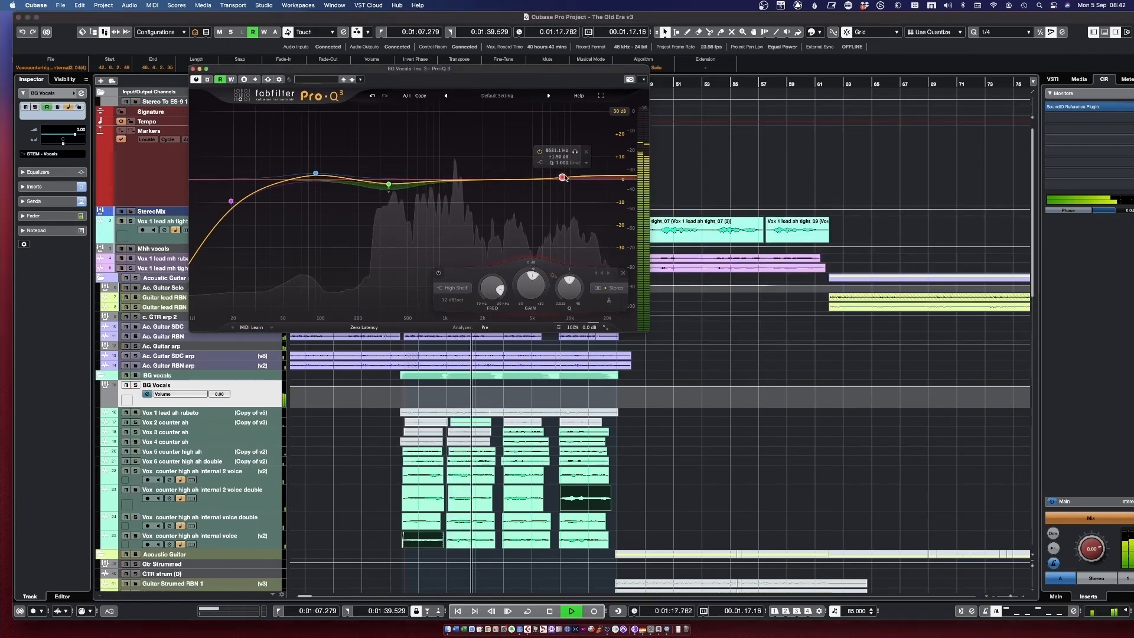
Raise the Pro-Q 3 low-cut frequency slightly and set the low-mid bell to about 348 Hz and -2.4 dB.
left_click(388, 185)
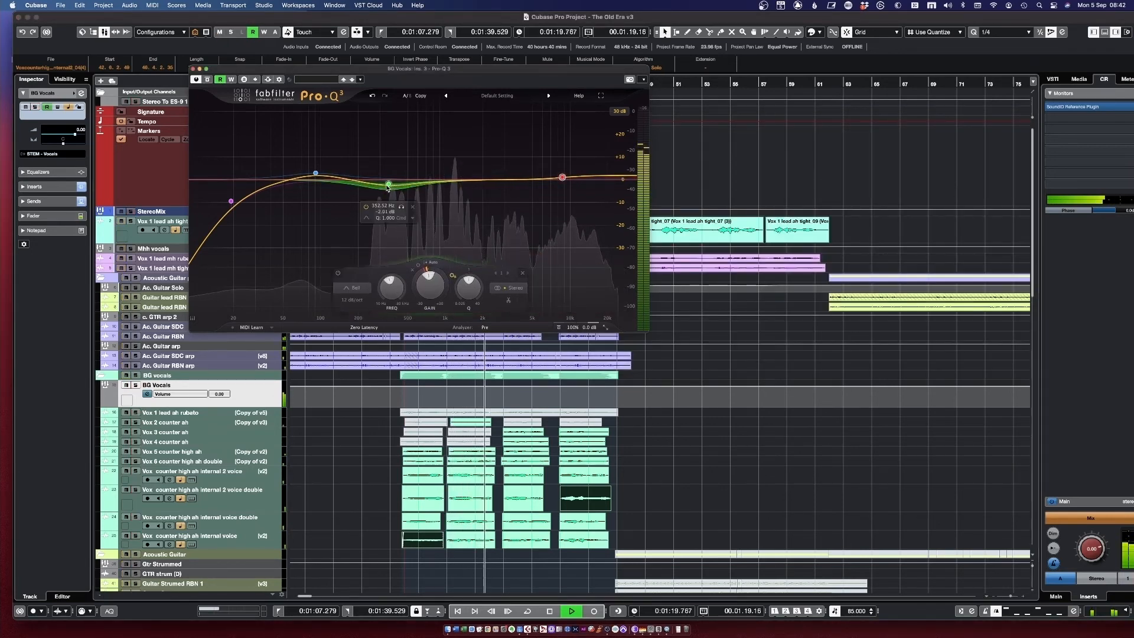
left_click_drag(231, 201, 237, 201)
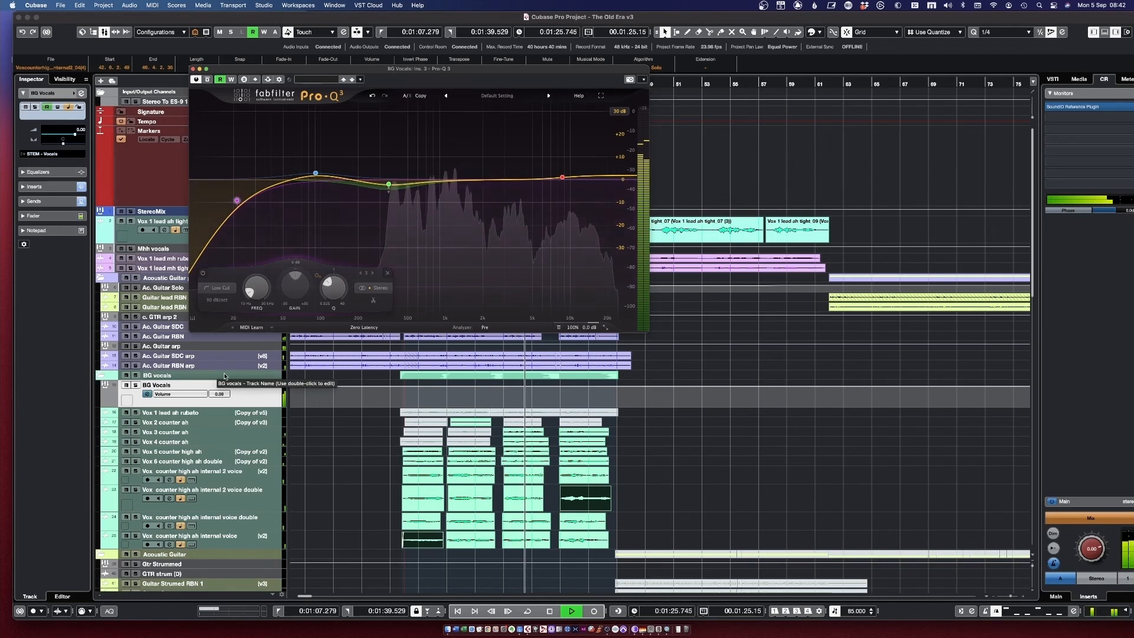
key("space")
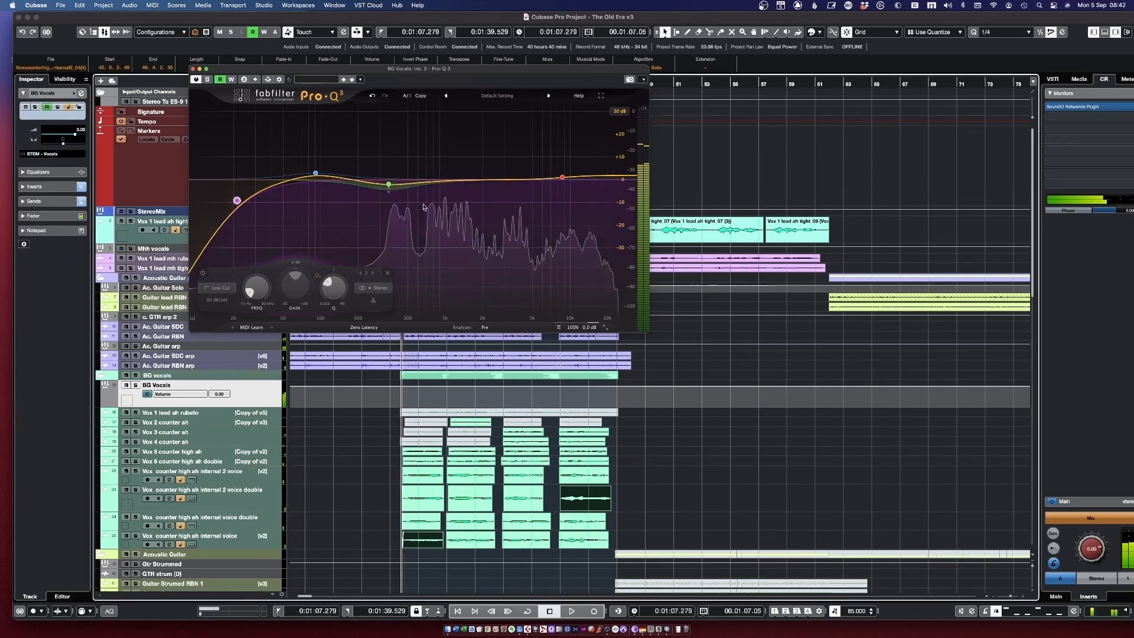
left_click(388, 185)
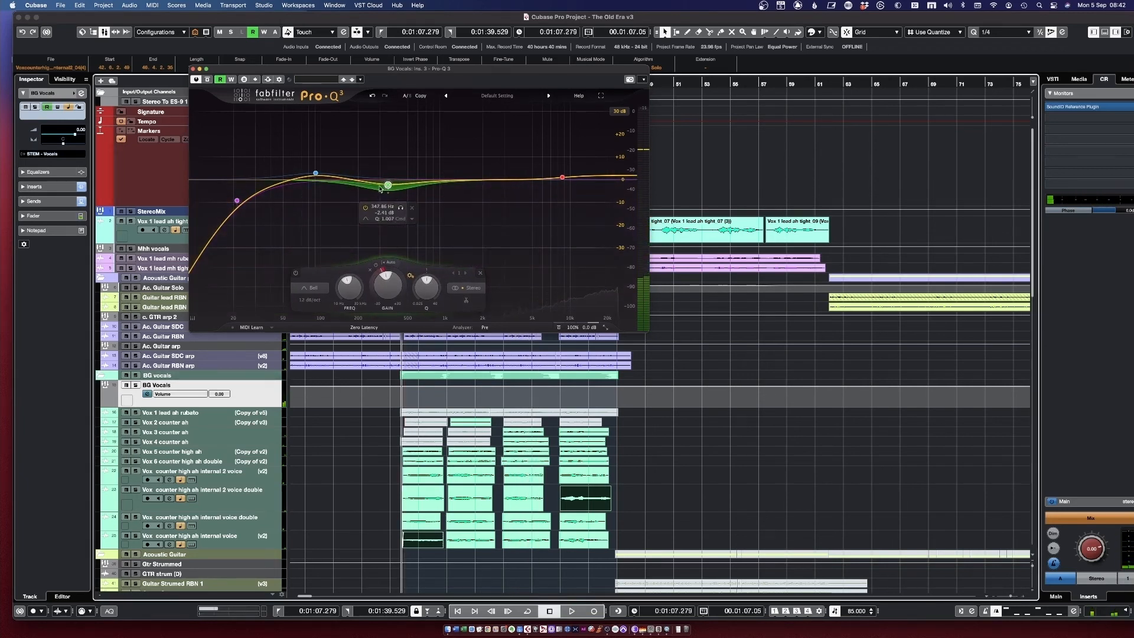
Move the Pro-Q 3 window off the track list and play Vox 1 lead ah tight soloed, adding the BG Vocals group to the solo.
left_click_drag(413, 68, 692, 82)
left_click(131, 221)
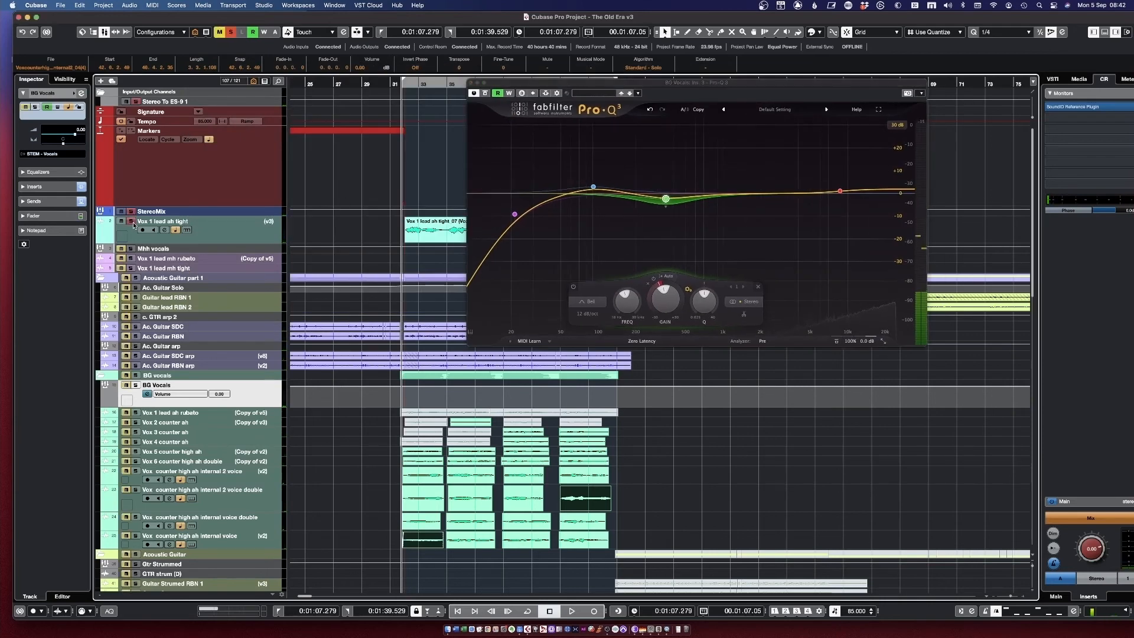
key("space")
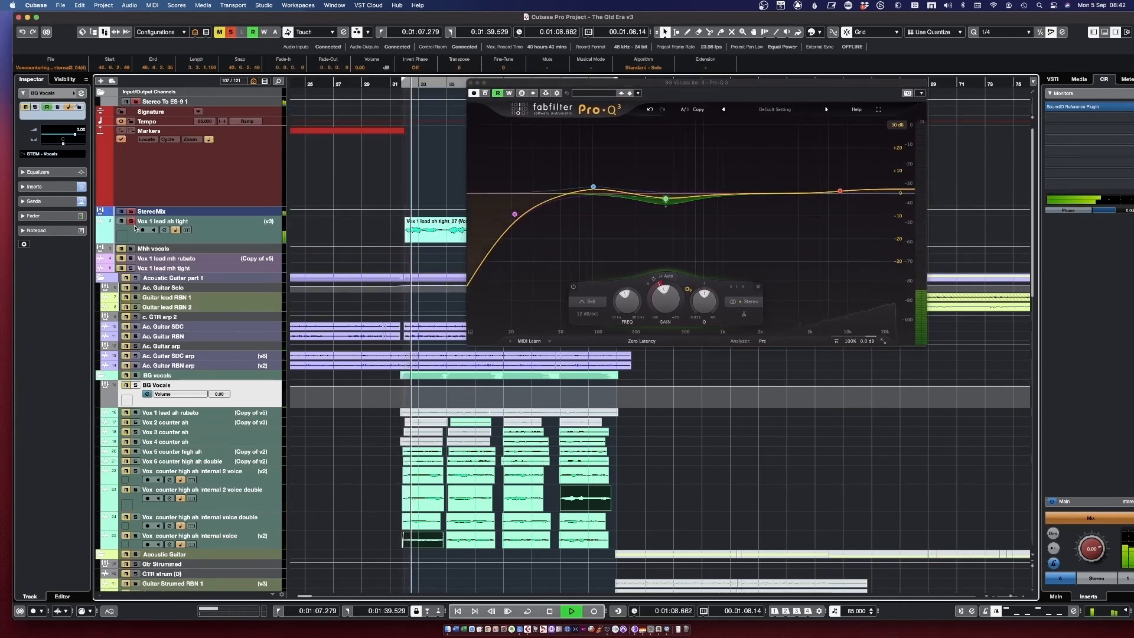
left_click(136, 385)
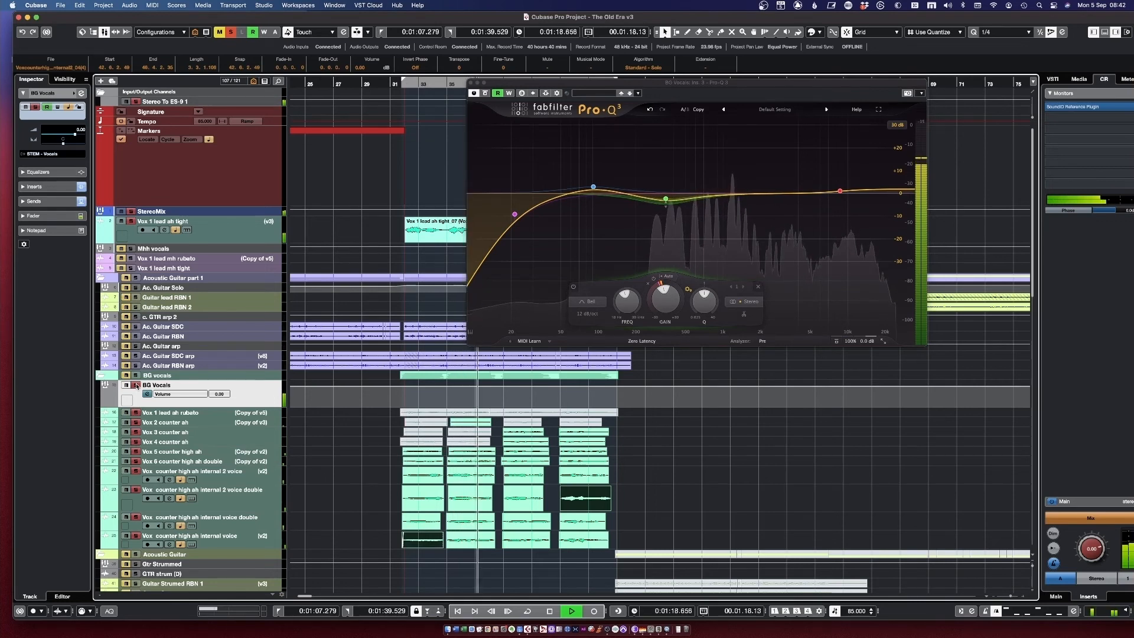
key("space")
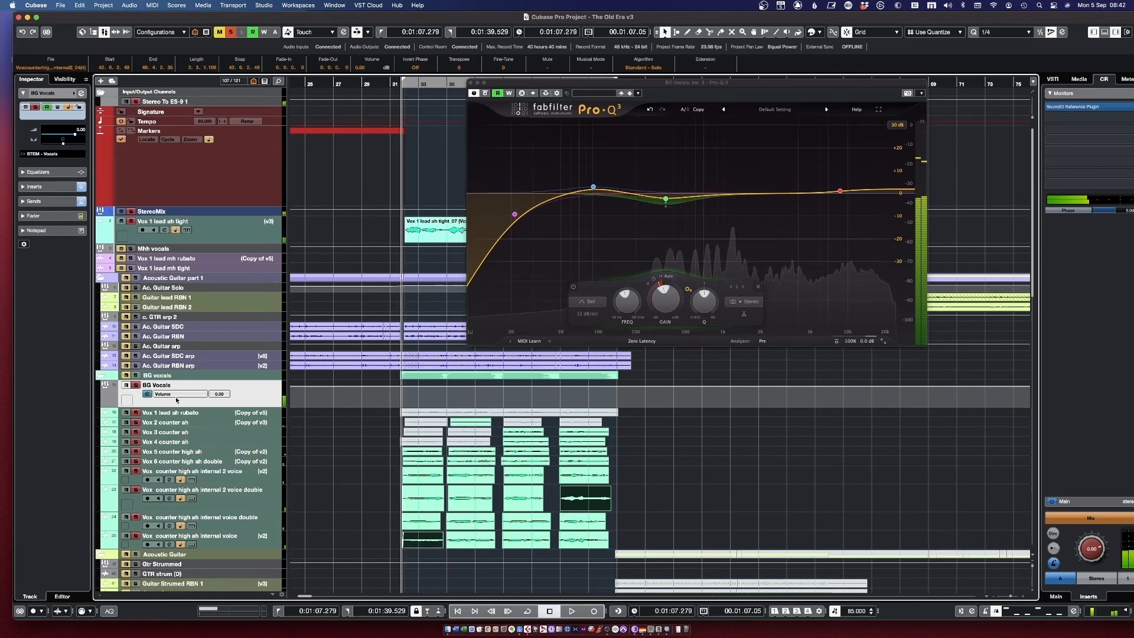
Activate the FabFilter Saturn 2 insert on BG Vocals and open its editor, with the Pro-Q 3 window moved clear of the insert list.
left_click(148, 394)
left_click_drag(617, 85, 205, 89)
left_click(543, 198)
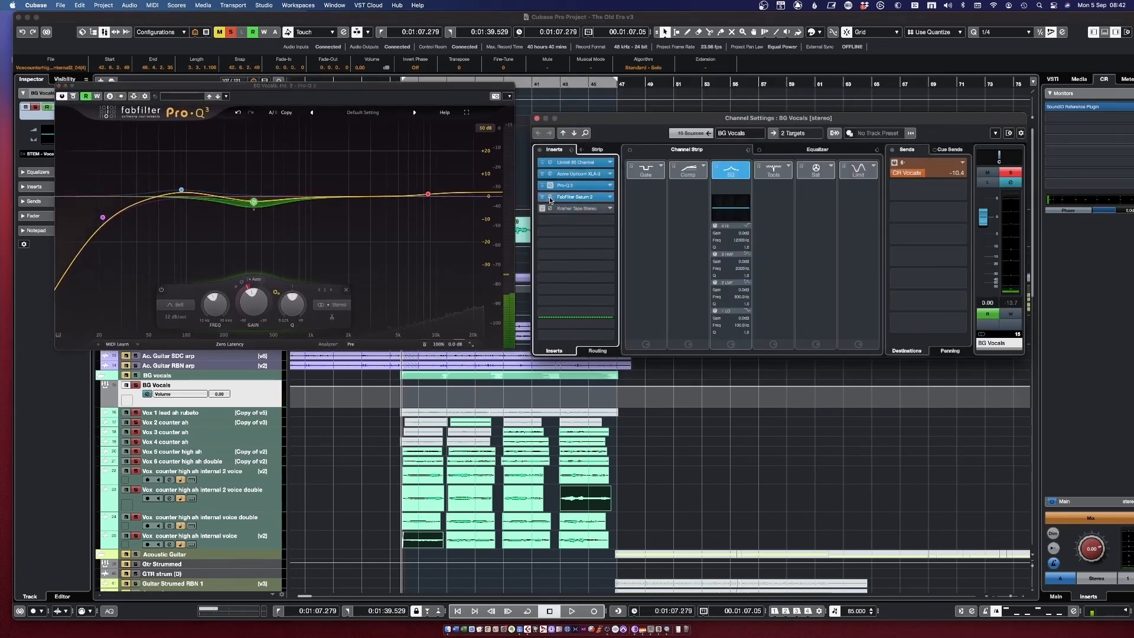
left_click(550, 199)
Play the soloed vocals and compare FabFilter Saturn 2 bypassed and active.
key("space")
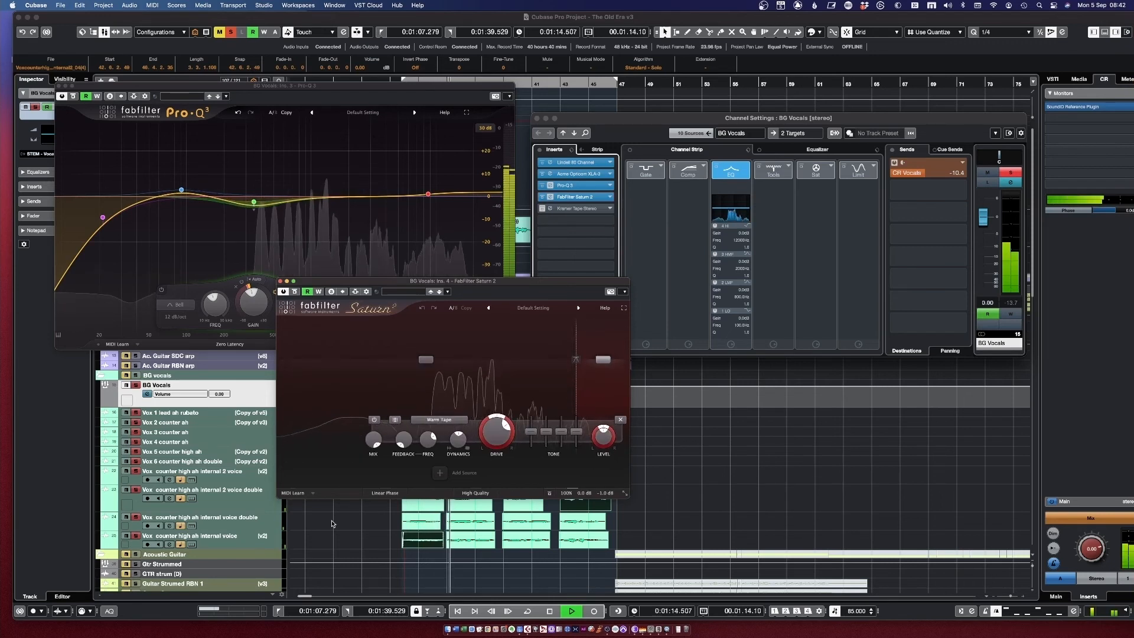
left_click(283, 292)
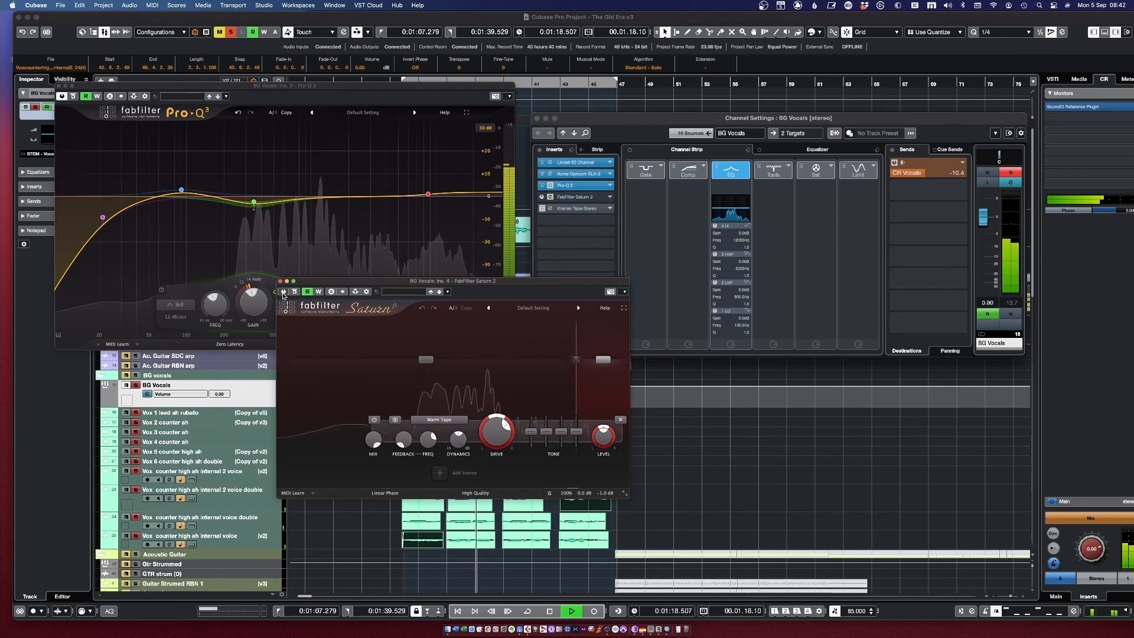
left_click(283, 292)
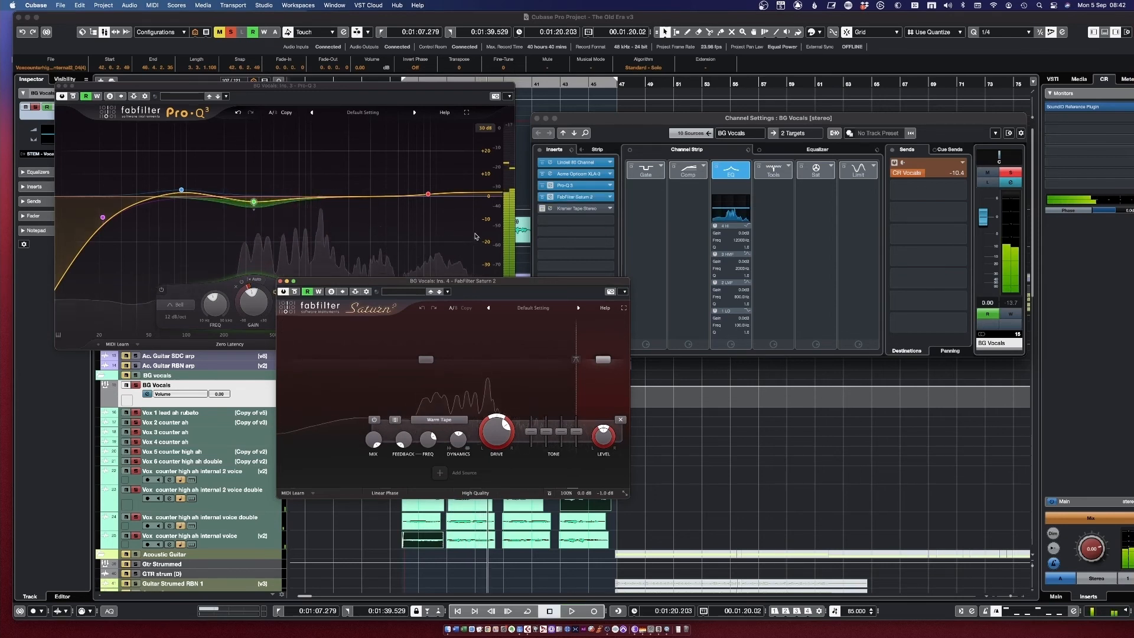
key("space")
Activate and open the Kramer Tape Stereo insert on BG Vocals, and close the Pro-Q 3 and Saturn 2 windows.
left_click(543, 211)
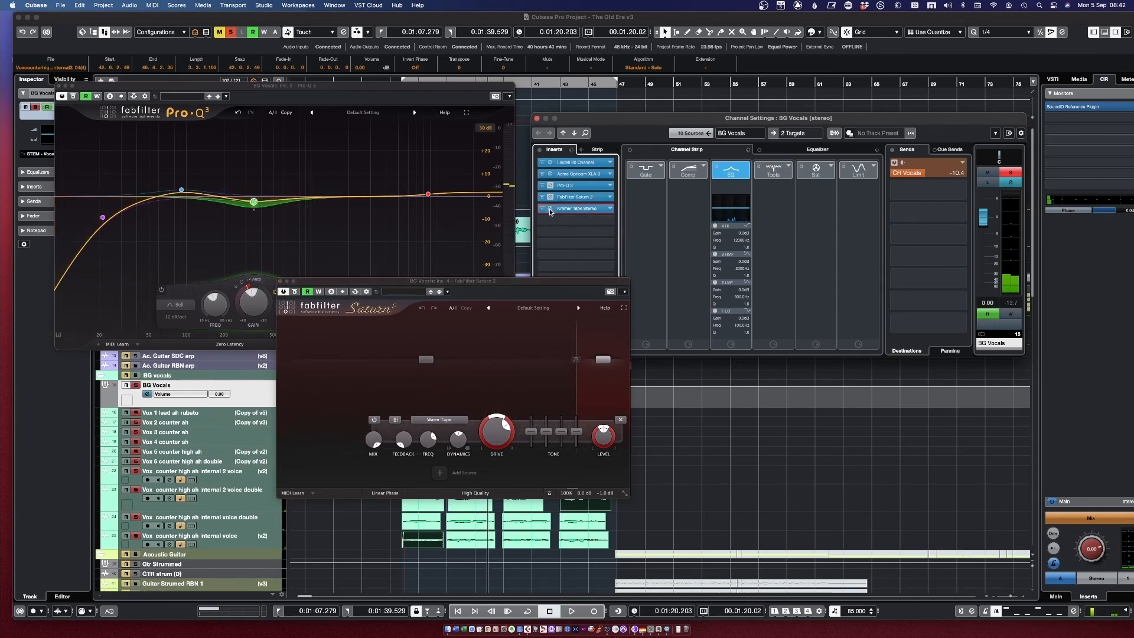
left_click(550, 209)
left_click_drag(572, 142, 270, 133)
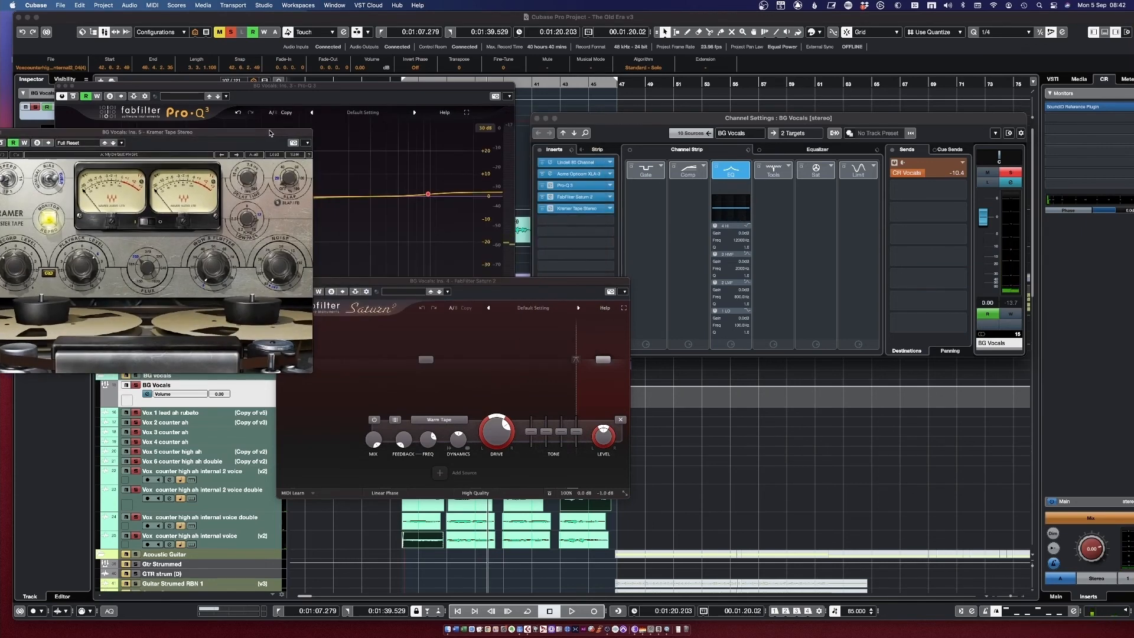
left_click(58, 86)
left_click_drag(167, 132, 410, 63)
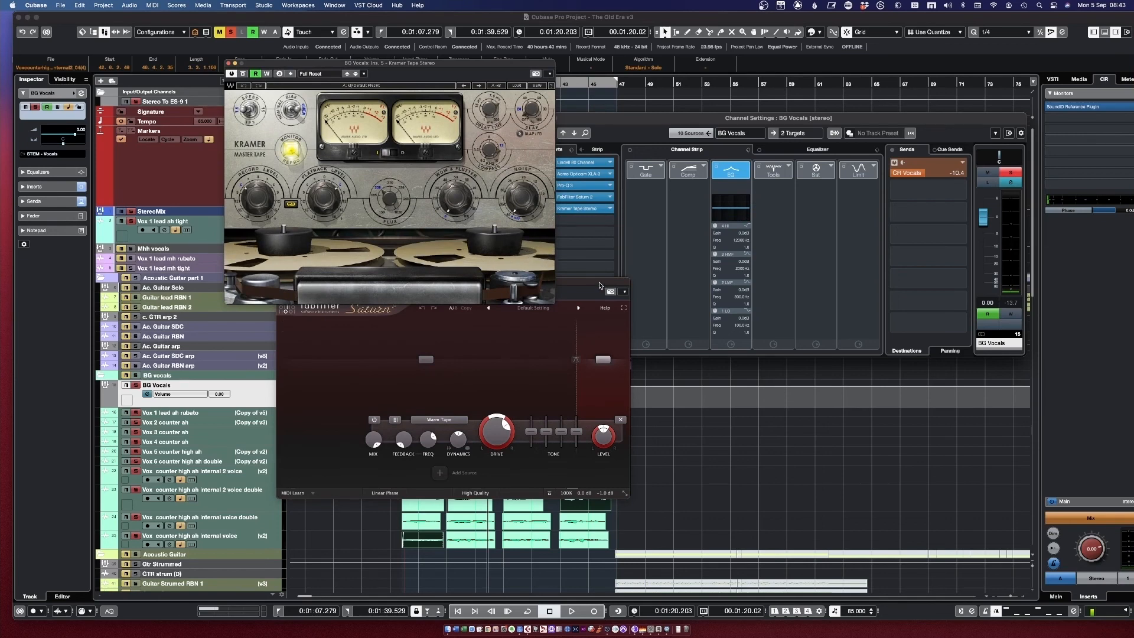
left_click_drag(599, 286, 727, 296)
left_click(462, 294)
Play the soloed lead and background vocals and toggle the Kramer Tape Stereo bypass to compare its effect.
key("space")
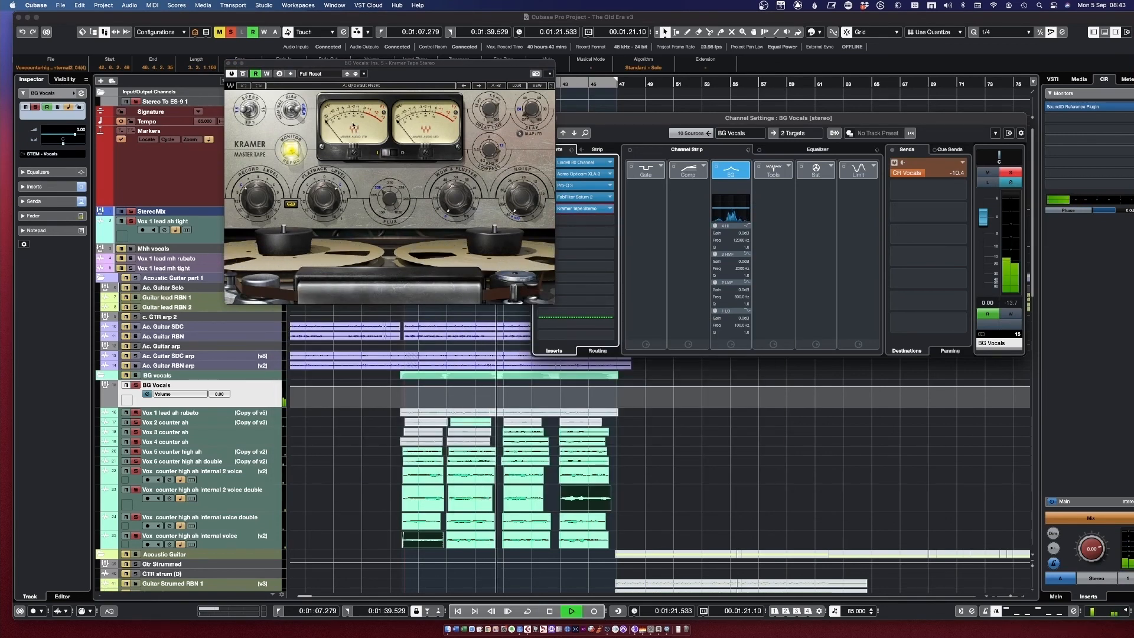
key("space")
key("space")
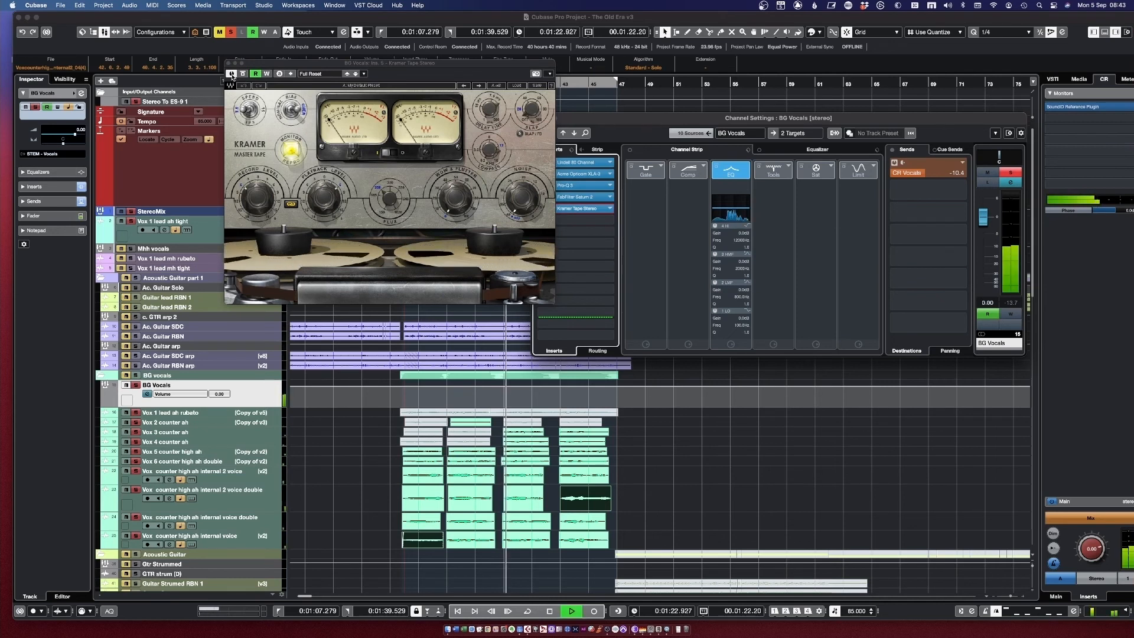
left_click(231, 76)
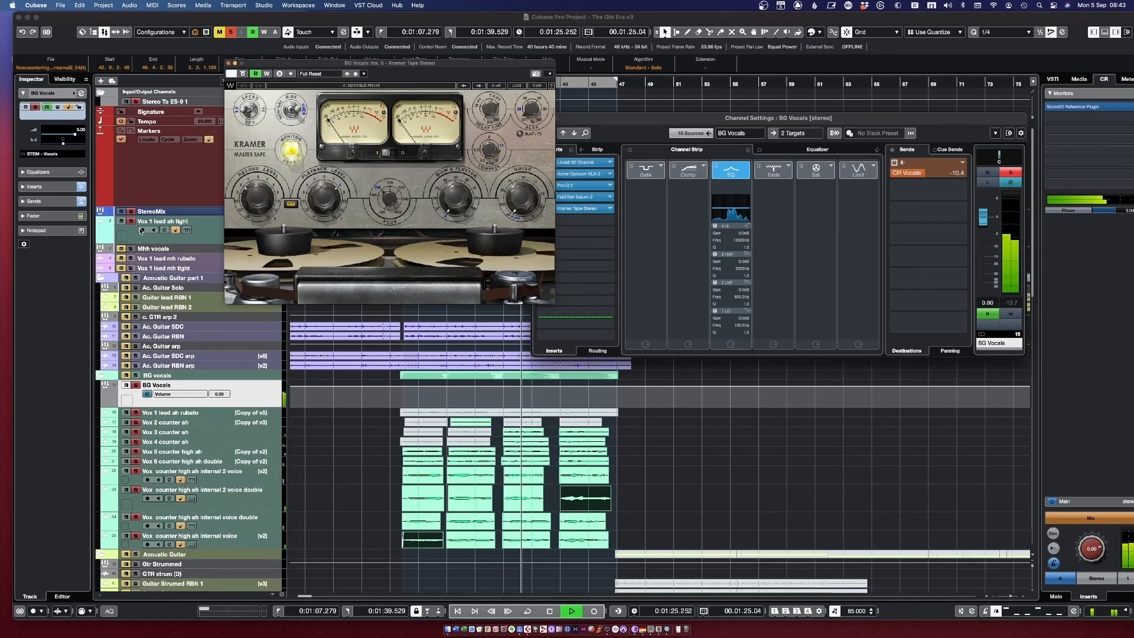
Remove the solo from Vox 1 lead ah tight and compare Kramer Tape Stereo bypassed and active on the background vocals alone.
left_click(131, 223)
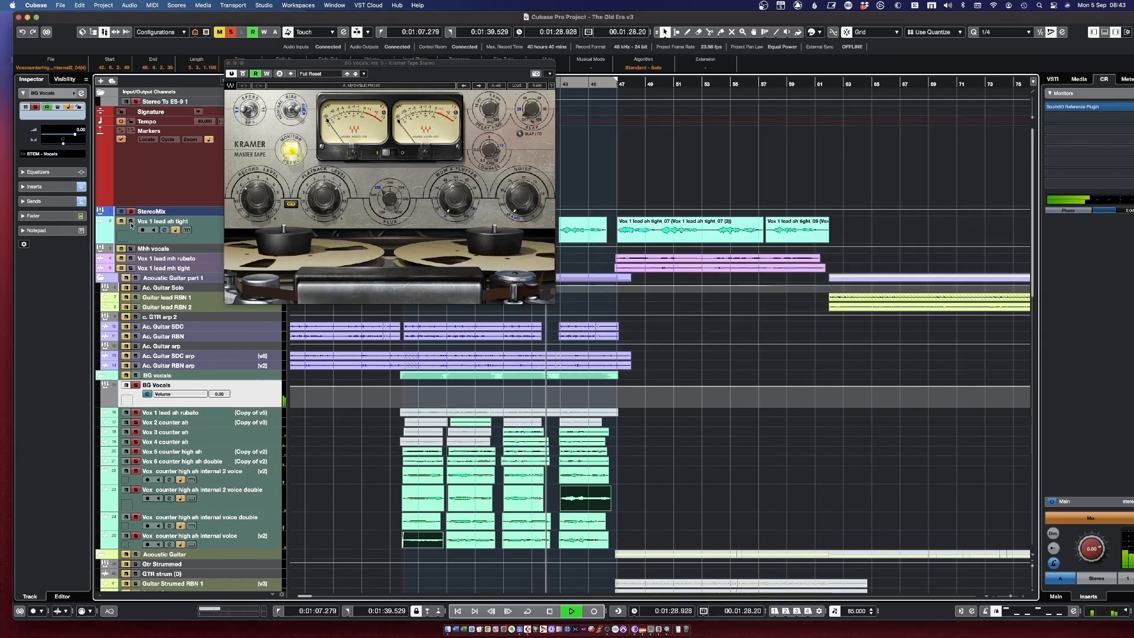
right_click(132, 224)
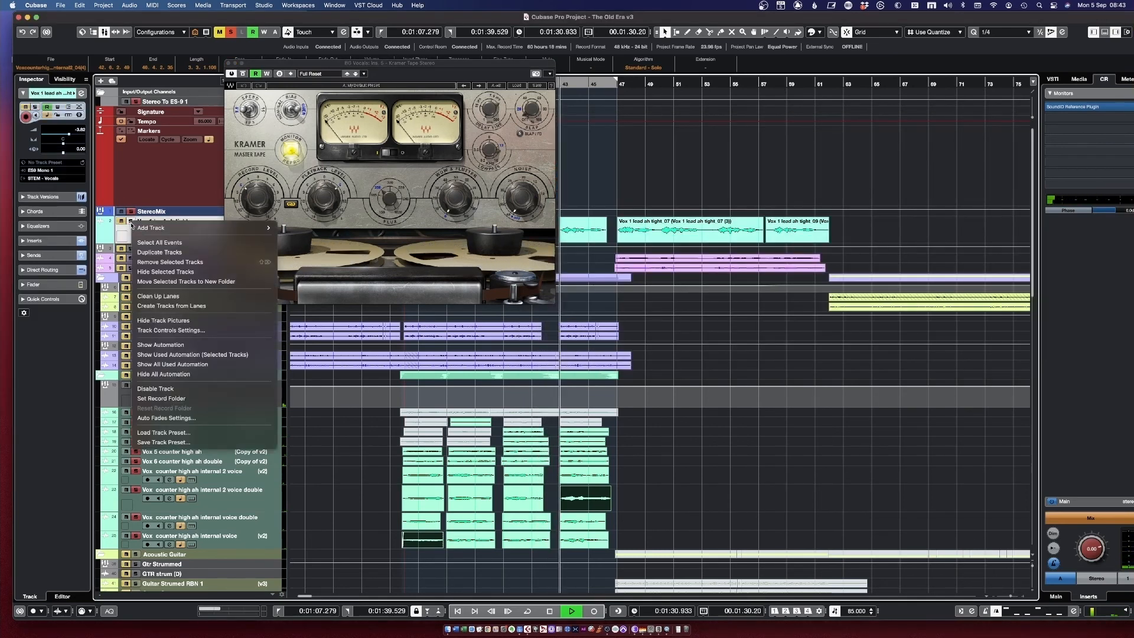
left_click(231, 76)
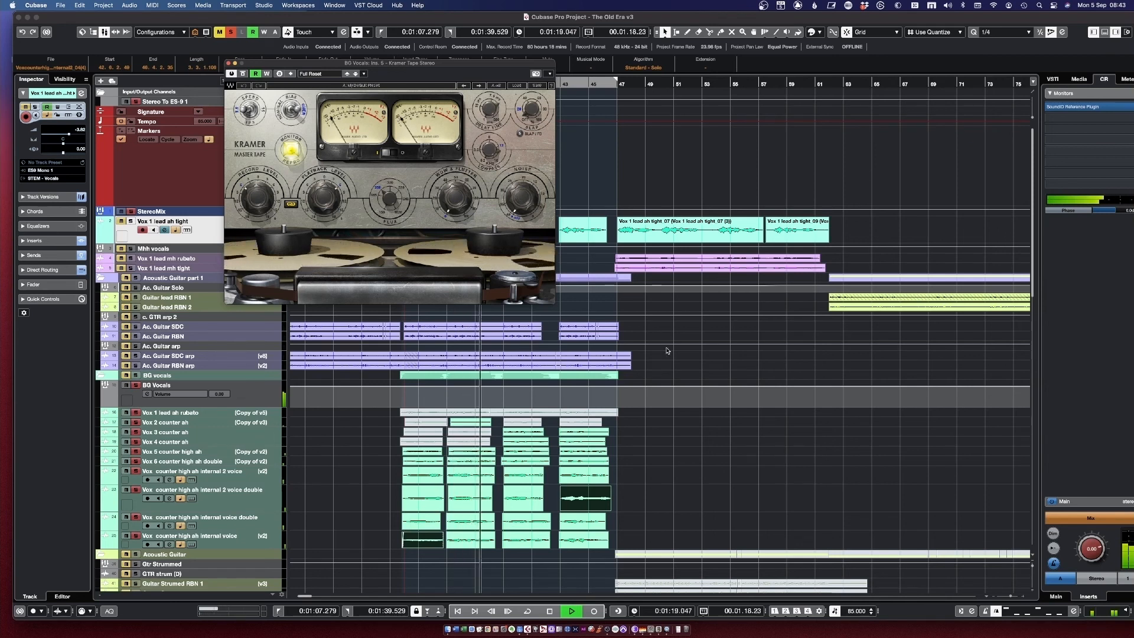
Stop playback of the soloed background vocals, deselect the vocal events and close the Kramer Tape Stereo window.
left_click(714, 479)
key("space")
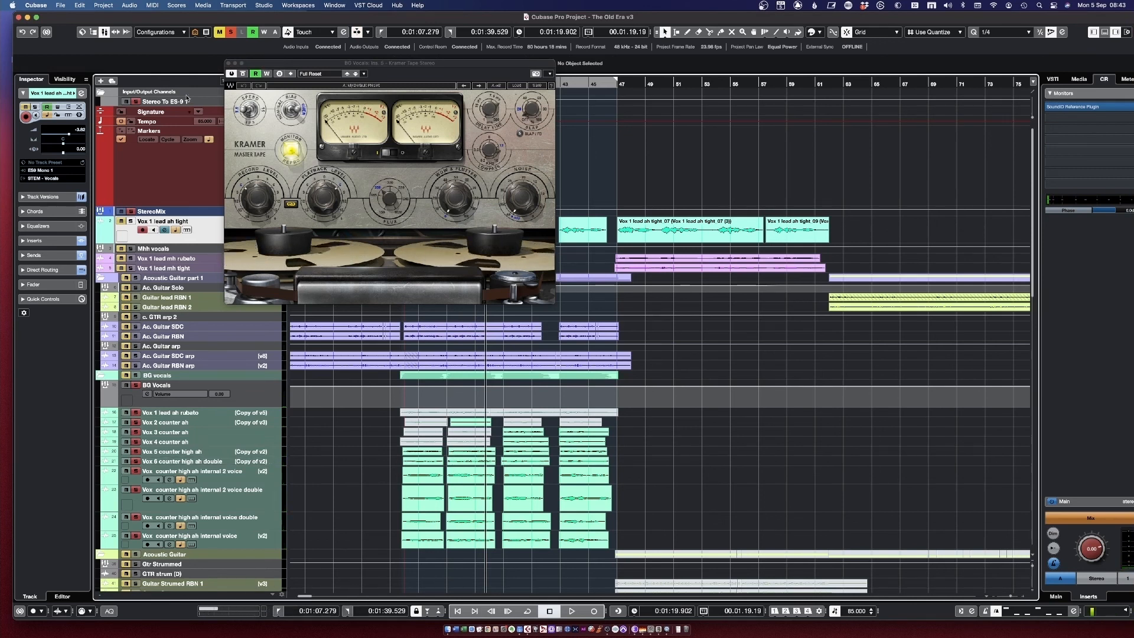
left_click_drag(265, 68, 452, 81)
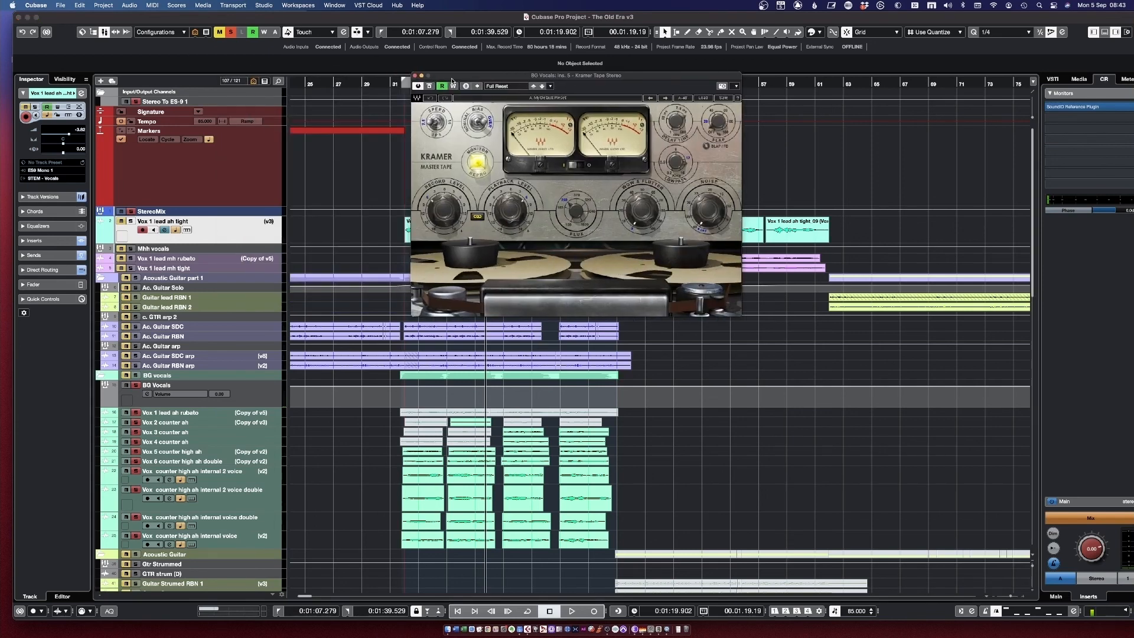
left_click(414, 75)
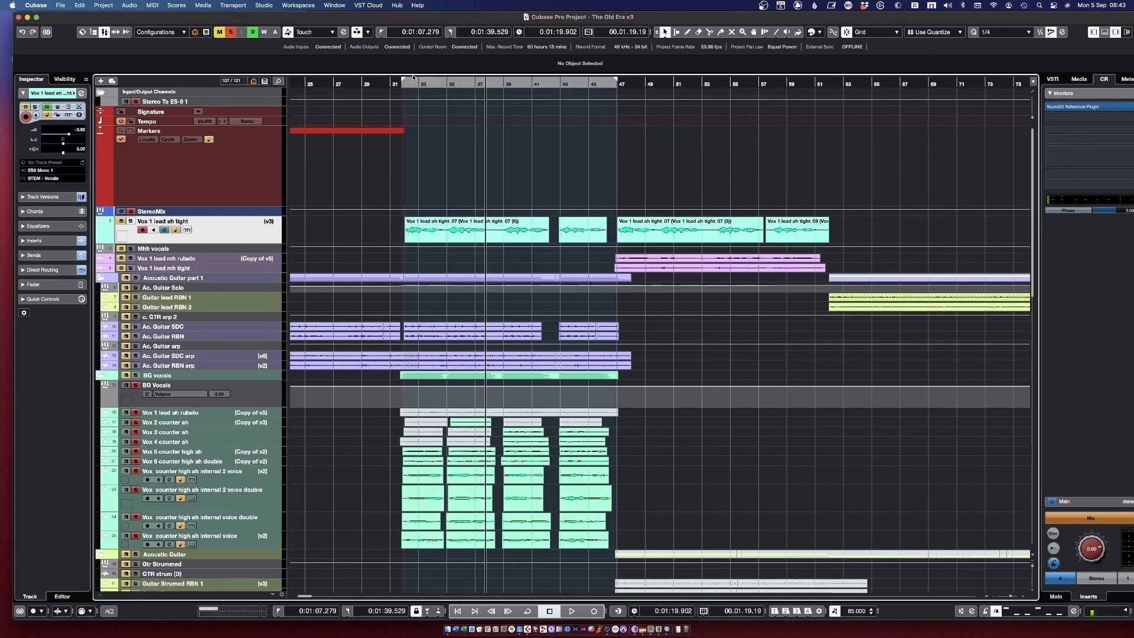
Deactivate all solos and play the full mix from the start of the locator range, where the lead vocal enters.
left_click(231, 32)
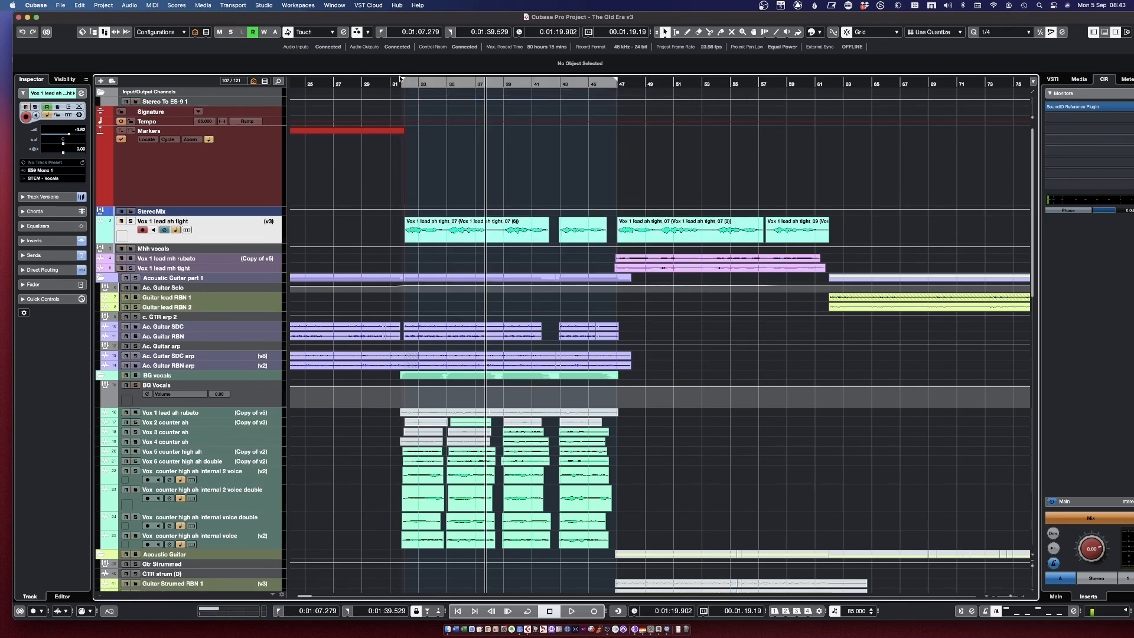
left_click(402, 84)
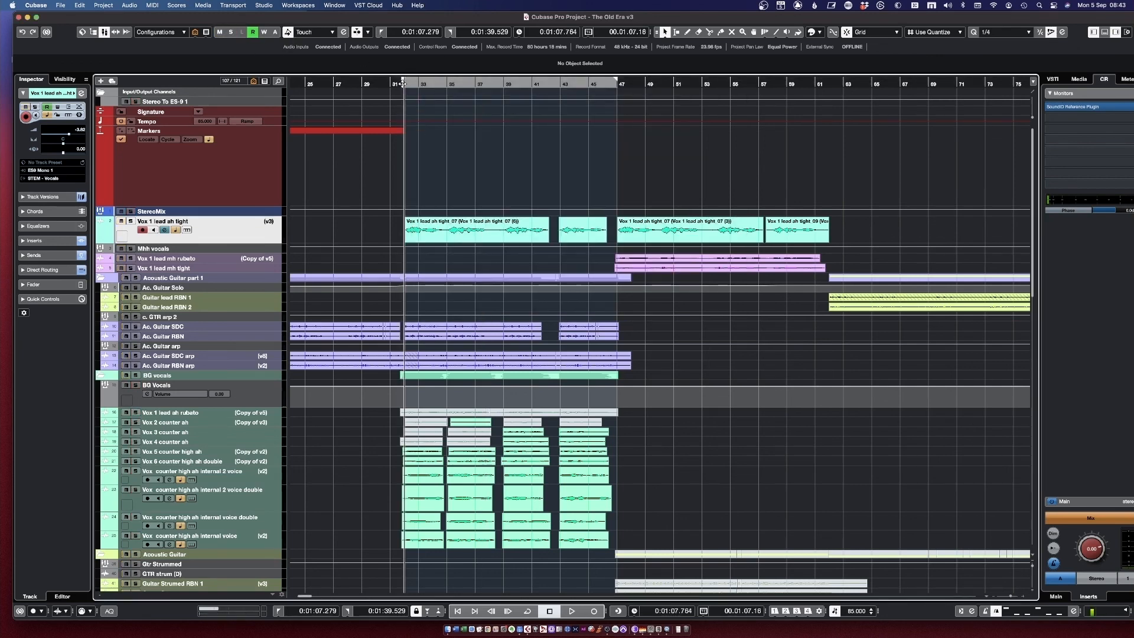
scroll(457, 141, "down", 20)
scroll(457, 140, "up", 20)
scroll(457, 141, "down", 2)
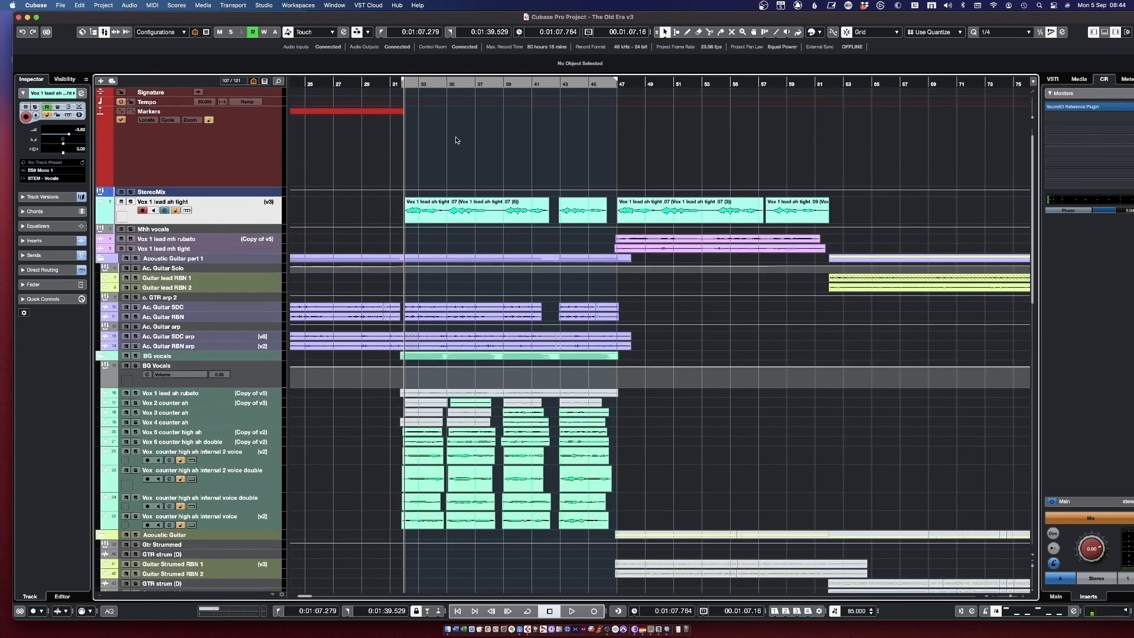
scroll(455, 137, "down", 8)
scroll(456, 140, "up", 5)
key("space")
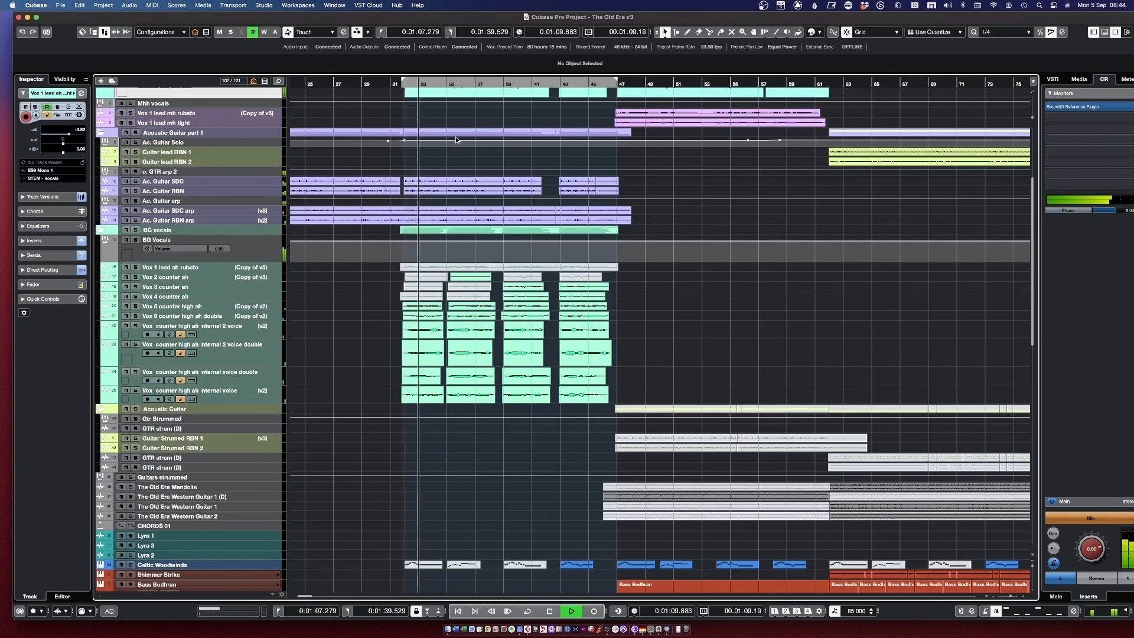
scroll(456, 140, "up", 1)
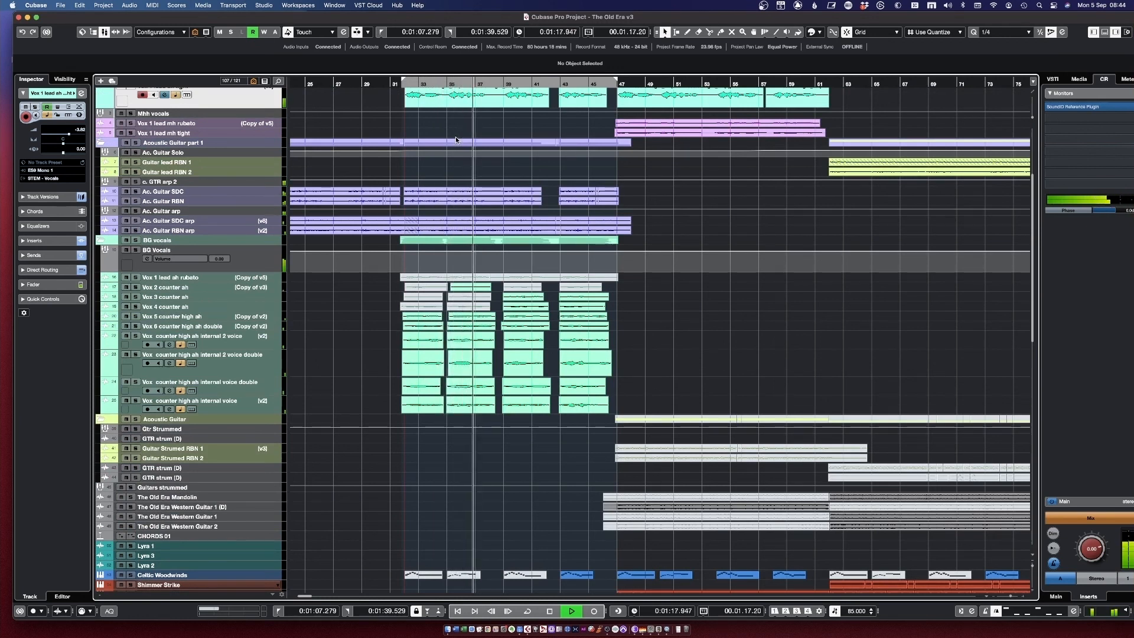
key("space")
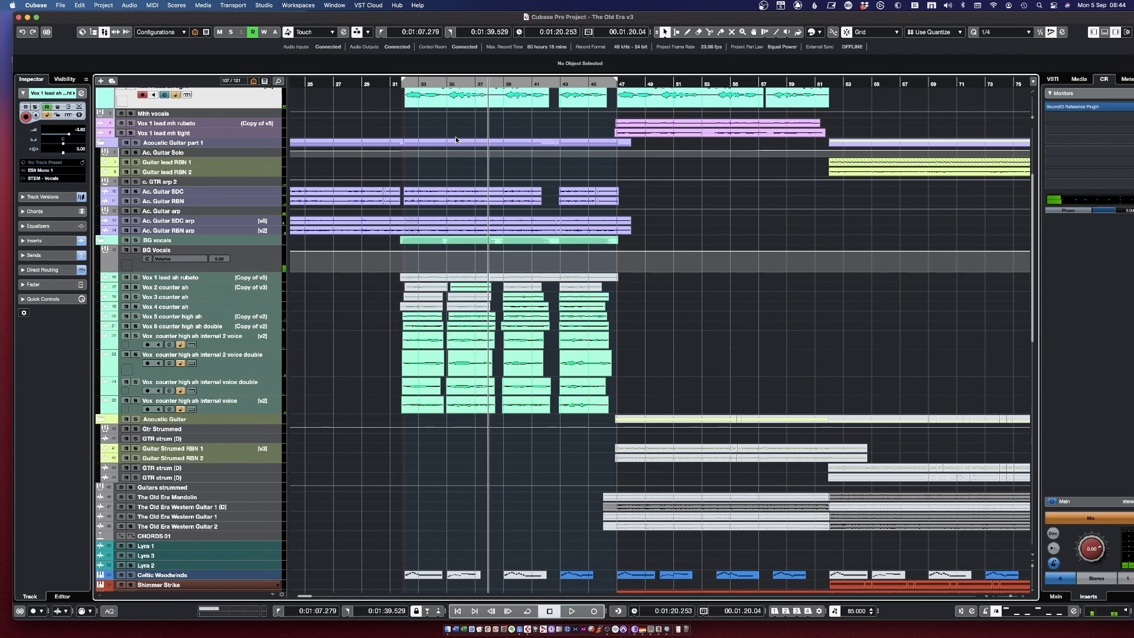